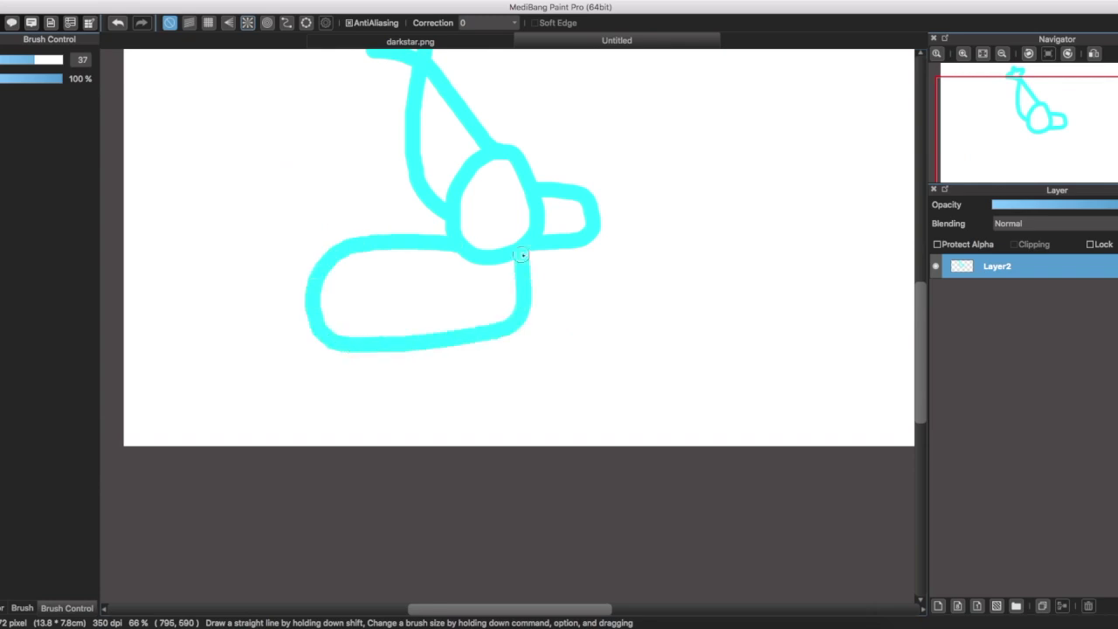
Undo the rounded body outline and sketch two cyan neck lines from the head down to the canvas's lower edge.
{"action": "key", "text": "ctrl+z"}
{"action": "left_click_drag", "start_coordinate": [524, 262], "coordinate": [524, 314]}
{"action": "left_click_drag", "start_coordinate": [437, 300], "coordinate": [411, 443]}
{"action": "left_click_drag", "start_coordinate": [511, 312], "coordinate": [586, 444]}
{"action": "key", "text": "ctrl+z"}
{"action": "key", "text": "ctrl+z"}
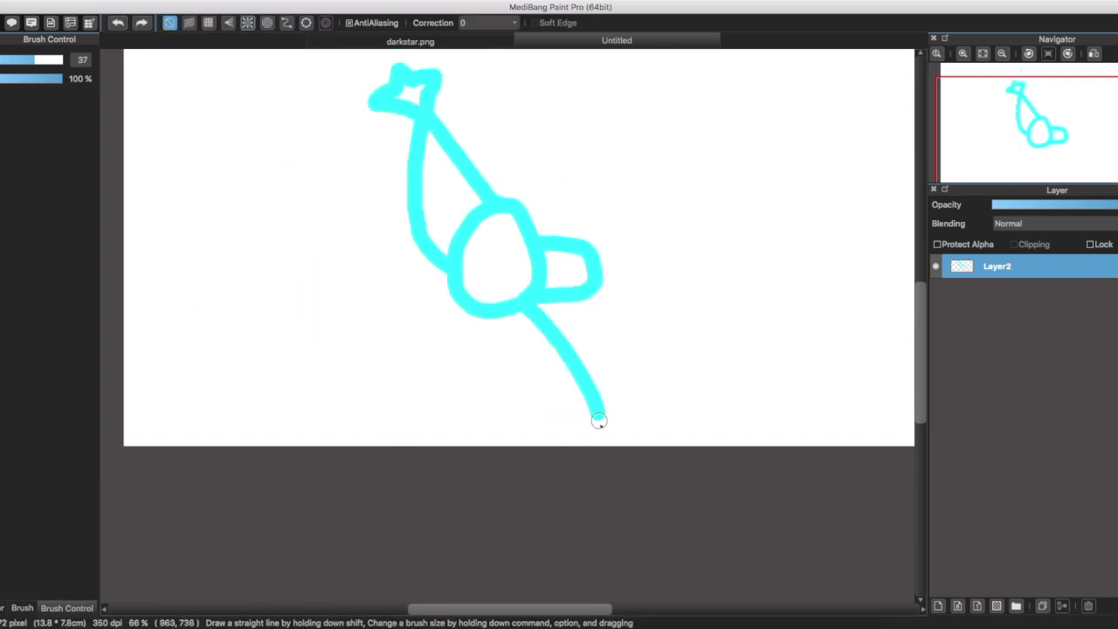
{"action": "key", "text": "ctrl+y"}
{"action": "key", "text": "v"}
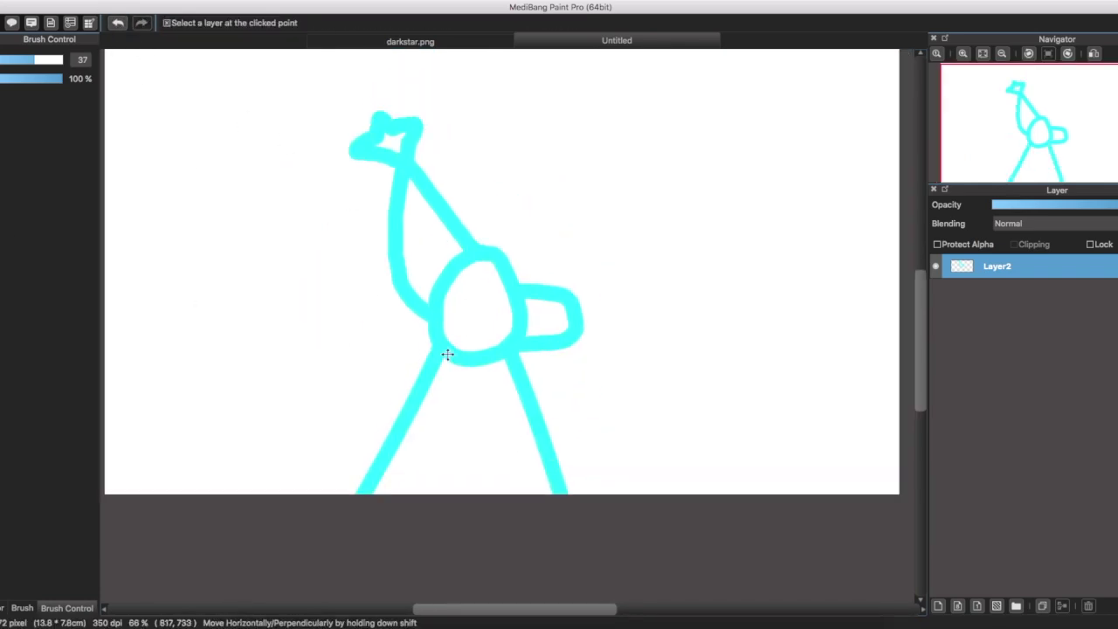
{"action": "left_click_drag", "start_coordinate": [449, 355], "coordinate": [393, 349]}
Add a new layer above the sketch and ink the neck's left edge and the head's underside in black.
{"action": "scroll", "coordinate": [449, 332], "scroll_direction": "up", "scroll_amount": 3}
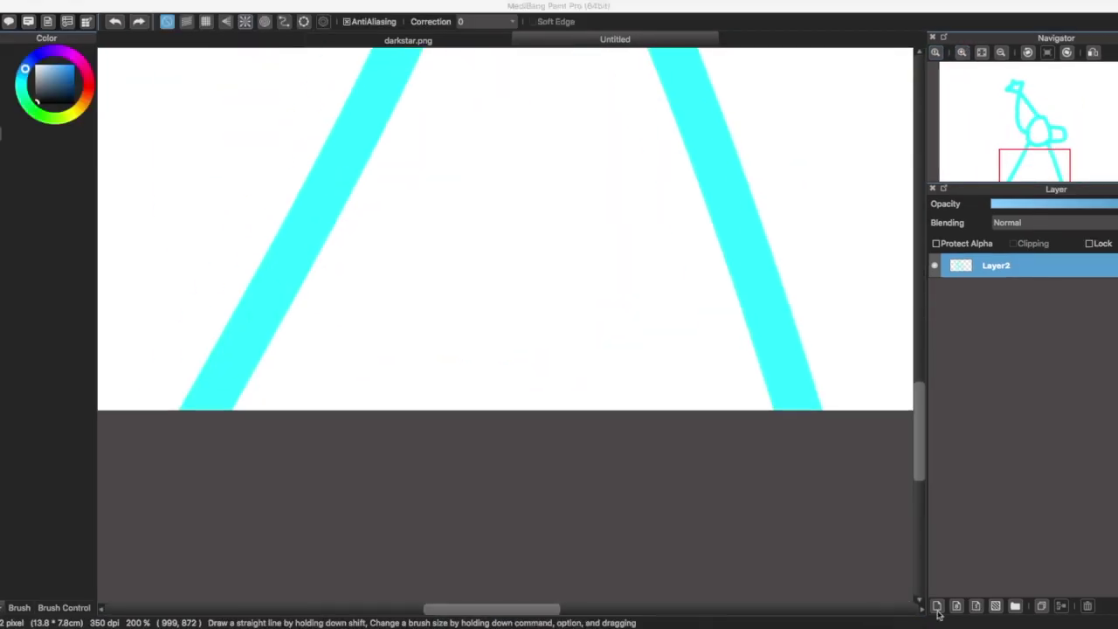
{"action": "left_click", "coordinate": [937, 605]}
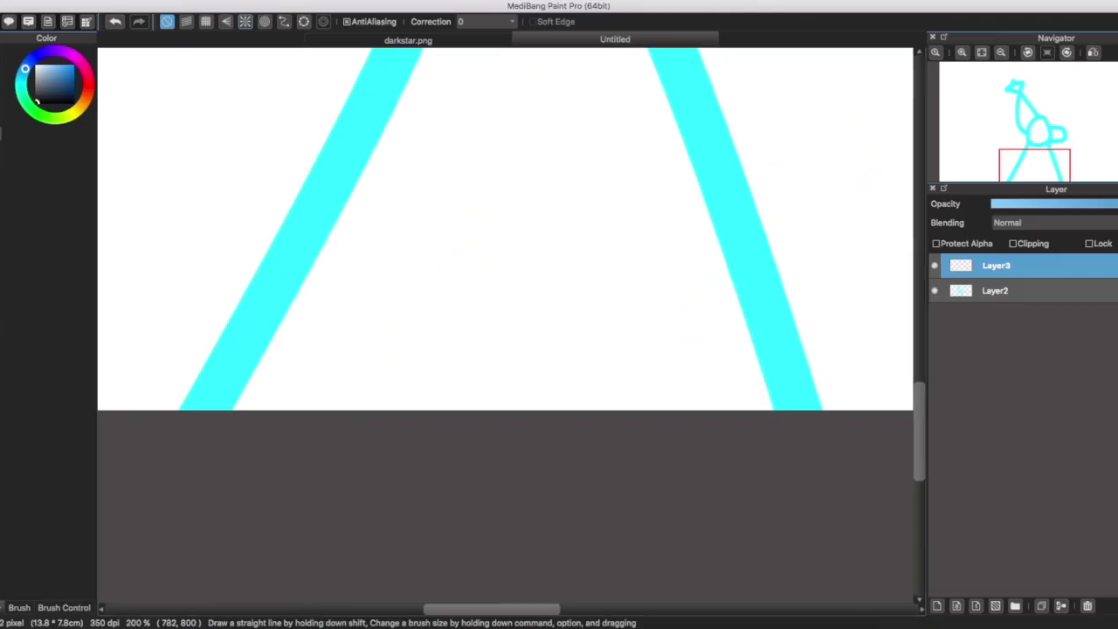
{"action": "scroll", "coordinate": [471, 436], "scroll_direction": "up", "scroll_amount": 2}
{"action": "left_click_drag", "start_coordinate": [441, 511], "coordinate": [472, 480]}
{"action": "mouse_move", "coordinate": [674, 87]}
{"action": "left_mouse_down"}
{"action": "mouse_move", "coordinate": [735, 236]}
{"action": "mouse_move", "coordinate": [800, 95]}
{"action": "left_mouse_up"}
{"action": "left_click_drag", "start_coordinate": [800, 94], "coordinate": [405, 101]}
{"action": "key", "text": "ctrl+z"}
{"action": "scroll", "coordinate": [524, 350], "scroll_direction": "right", "scroll_amount": 3}
{"action": "left_click_drag", "start_coordinate": [281, 153], "coordinate": [323, 196]}
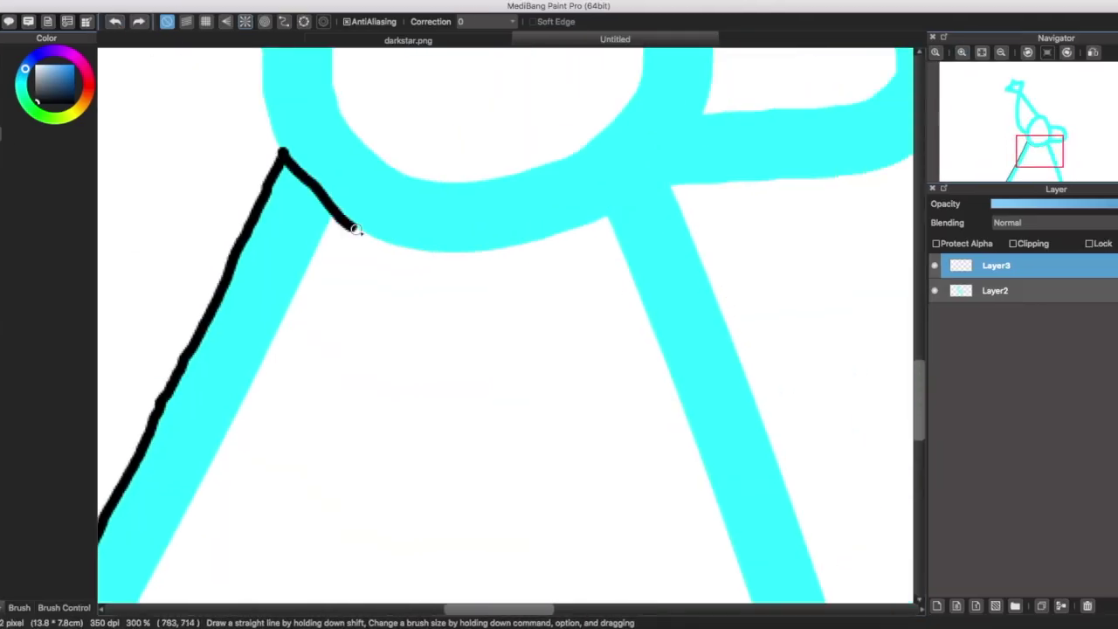
Ink the neck's right edge in black down to the canvas's lower edge.
{"action": "scroll", "coordinate": [848, 532], "scroll_direction": "down", "scroll_amount": 5}
{"action": "mouse_move", "coordinate": [772, 455]}
{"action": "left_mouse_down"}
{"action": "mouse_move", "coordinate": [848, 531]}
{"action": "mouse_move", "coordinate": [904, 365]}
{"action": "left_mouse_up"}
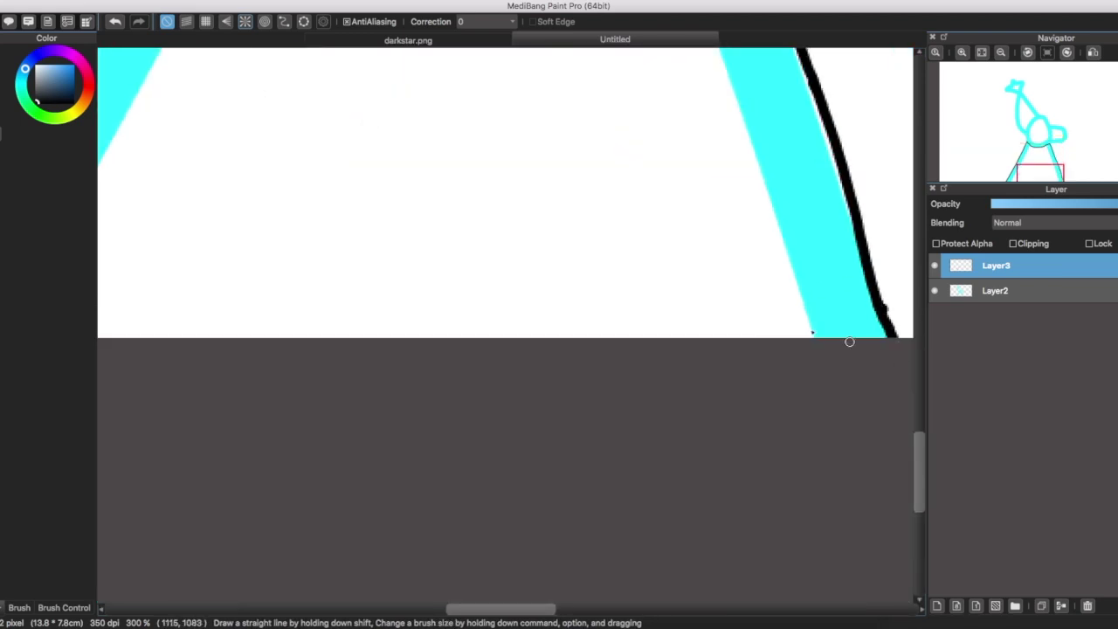
{"action": "scroll", "coordinate": [903, 365], "scroll_direction": "down", "scroll_amount": 2}
Ink the round head outline and the snout in black over the cyan sketch.
{"action": "scroll", "coordinate": [326, 474], "scroll_direction": "up", "scroll_amount": 3}
{"action": "scroll", "coordinate": [327, 127], "scroll_direction": "up", "scroll_amount": 3}
{"action": "mouse_move", "coordinate": [296, 299]}
{"action": "left_mouse_down"}
{"action": "mouse_move", "coordinate": [310, 138]}
{"action": "mouse_move", "coordinate": [349, 194]}
{"action": "mouse_move", "coordinate": [334, 327]}
{"action": "mouse_move", "coordinate": [498, 203]}
{"action": "left_mouse_up"}
{"action": "scroll", "coordinate": [810, 471], "scroll_direction": "down", "scroll_amount": 3}
{"action": "left_click_drag", "start_coordinate": [839, 262], "coordinate": [821, 505]}
{"action": "scroll", "coordinate": [821, 505], "scroll_direction": "right", "scroll_amount": 3}
{"action": "mouse_move", "coordinate": [489, 82]}
{"action": "left_mouse_down"}
{"action": "mouse_move", "coordinate": [793, 469]}
{"action": "mouse_move", "coordinate": [548, 487]}
{"action": "left_mouse_up"}
Ink the ear's slanted right edge from the top of the head up to the ear tip.
{"action": "scroll", "coordinate": [547, 487], "scroll_direction": "up", "scroll_amount": 5}
{"action": "left_click_drag", "start_coordinate": [793, 280], "coordinate": [599, 42]}
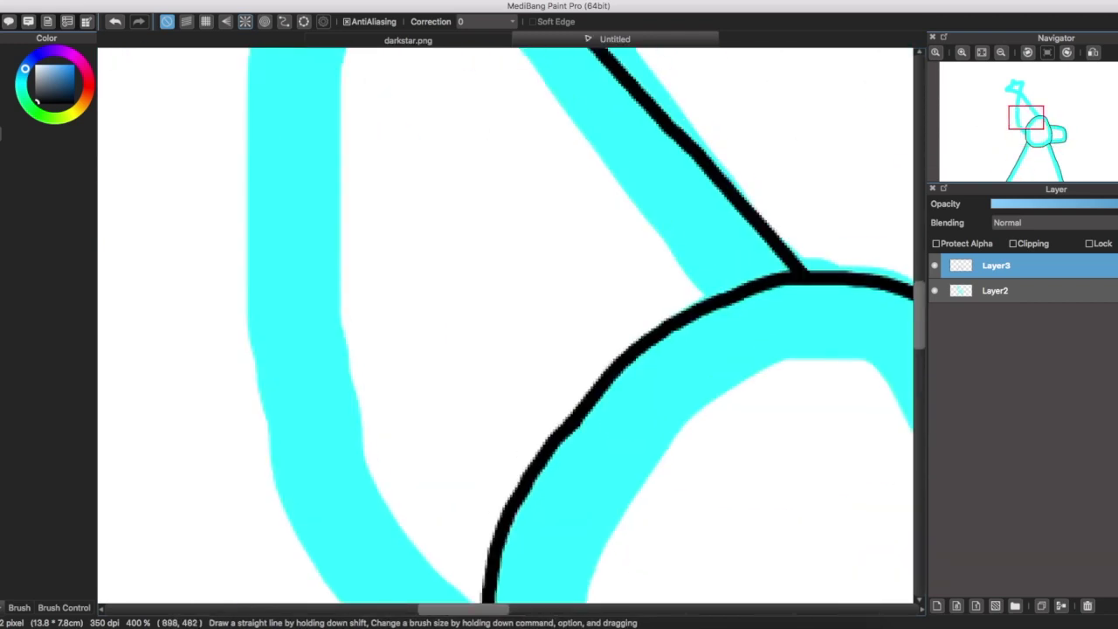
{"action": "scroll", "coordinate": [599, 42], "scroll_direction": "up", "scroll_amount": 5}
{"action": "left_click_drag", "start_coordinate": [589, 349], "coordinate": [350, 50]}
Ink the ear's curved left edge from the tip down to where it meets the head.
{"action": "scroll", "coordinate": [349, 50], "scroll_direction": "up", "scroll_amount": 3}
{"action": "left_click_drag", "start_coordinate": [345, 122], "coordinate": [258, 485]}
{"action": "scroll", "coordinate": [258, 485], "scroll_direction": "down", "scroll_amount": 3}
{"action": "left_click_drag", "start_coordinate": [257, 193], "coordinate": [282, 548]}
{"action": "scroll", "coordinate": [283, 549], "scroll_direction": "down", "scroll_amount": 3}
{"action": "left_click_drag", "start_coordinate": [296, 437], "coordinate": [411, 583]}
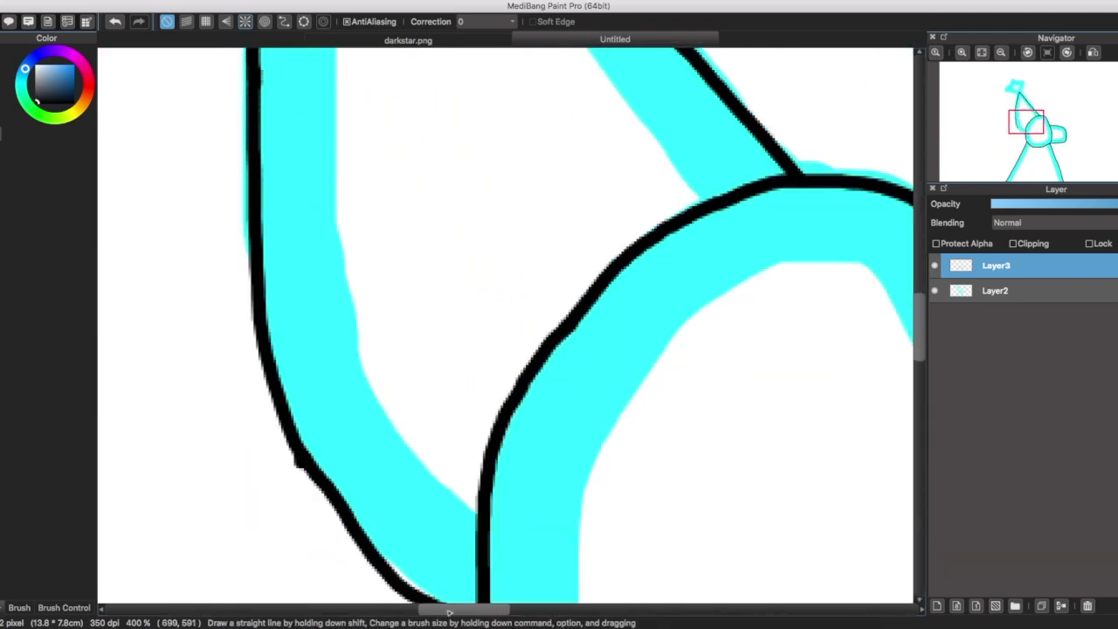
{"action": "scroll", "coordinate": [411, 584], "scroll_direction": "down", "scroll_amount": 3}
{"action": "left_click_drag", "start_coordinate": [454, 537], "coordinate": [473, 547]}
{"action": "scroll", "coordinate": [473, 546], "scroll_direction": "down", "scroll_amount": 2}
Ink the small star-shaped tuft in black at the ear's tip.
{"action": "scroll", "coordinate": [477, 250], "scroll_direction": "up", "scroll_amount": 5}
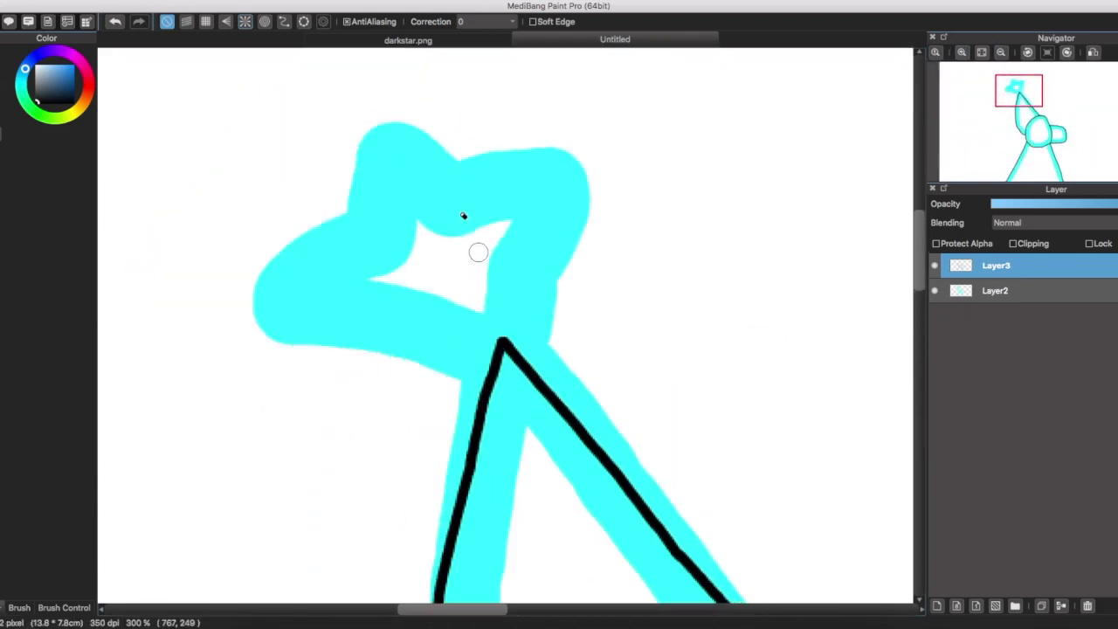
{"action": "left_click_drag", "start_coordinate": [503, 340], "coordinate": [424, 283]}
{"action": "left_click_drag", "start_coordinate": [424, 282], "coordinate": [442, 289]}
{"action": "left_click_drag", "start_coordinate": [442, 288], "coordinate": [478, 259]}
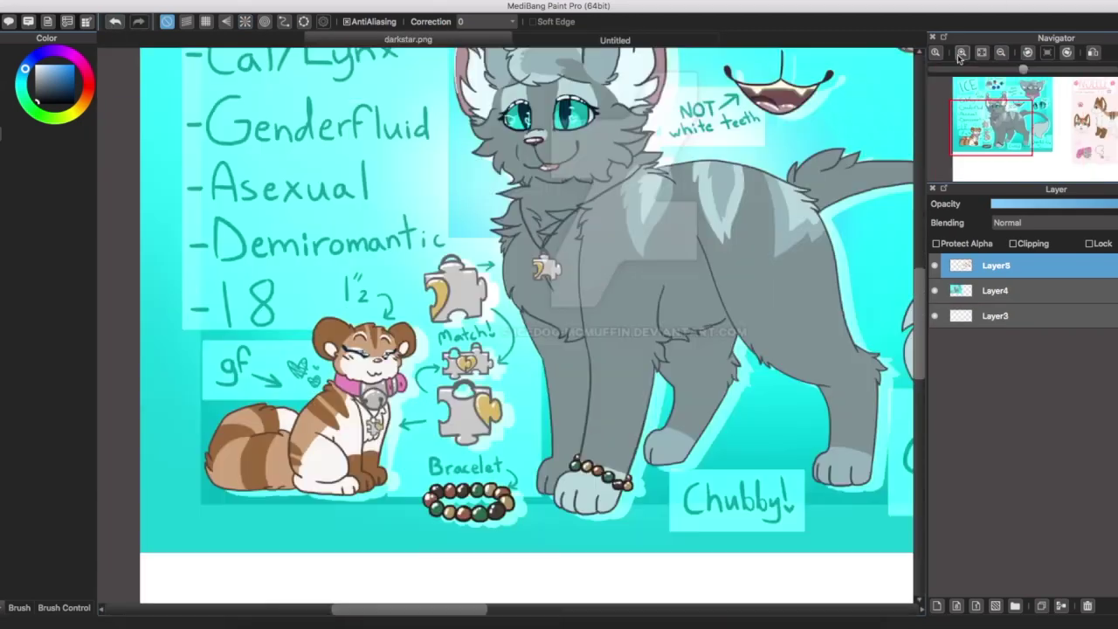
{"action": "mouse_move", "coordinate": [503, 340]}
{"action": "left_mouse_down"}
{"action": "mouse_move", "coordinate": [424, 311]}
{"action": "mouse_move", "coordinate": [449, 305]}
{"action": "left_mouse_up"}
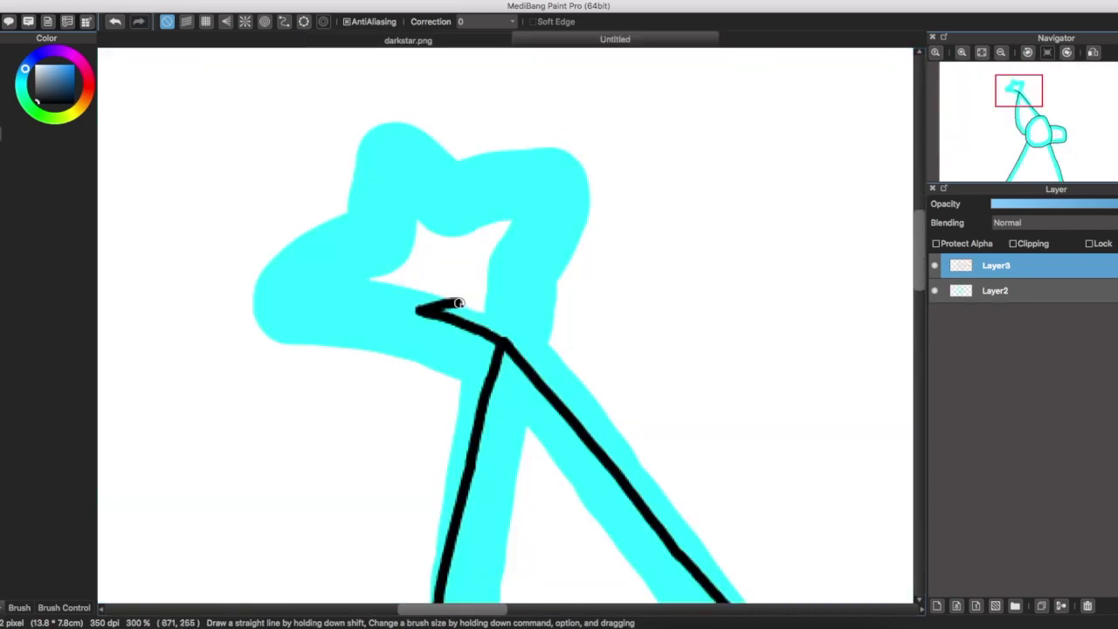
{"action": "left_click_drag", "start_coordinate": [449, 305], "coordinate": [474, 258]}
{"action": "left_click_drag", "start_coordinate": [474, 258], "coordinate": [493, 249]}
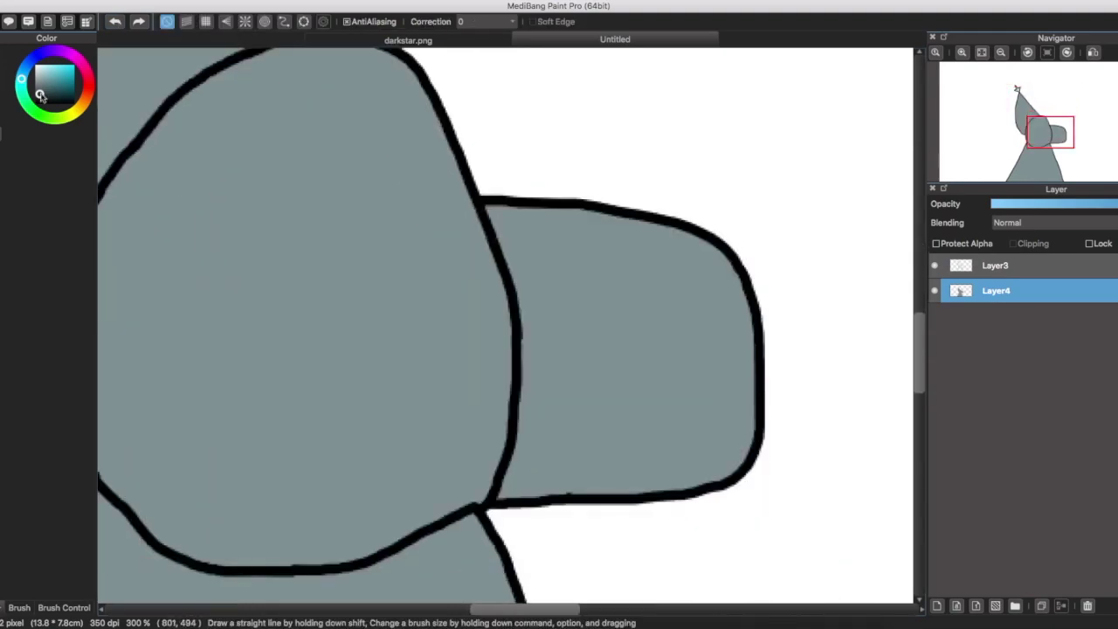
Draw a zigzag line on the snout and fill the ear with a lighter blue-grey.
{"action": "left_click_drag", "start_coordinate": [756, 367], "coordinate": [704, 319]}
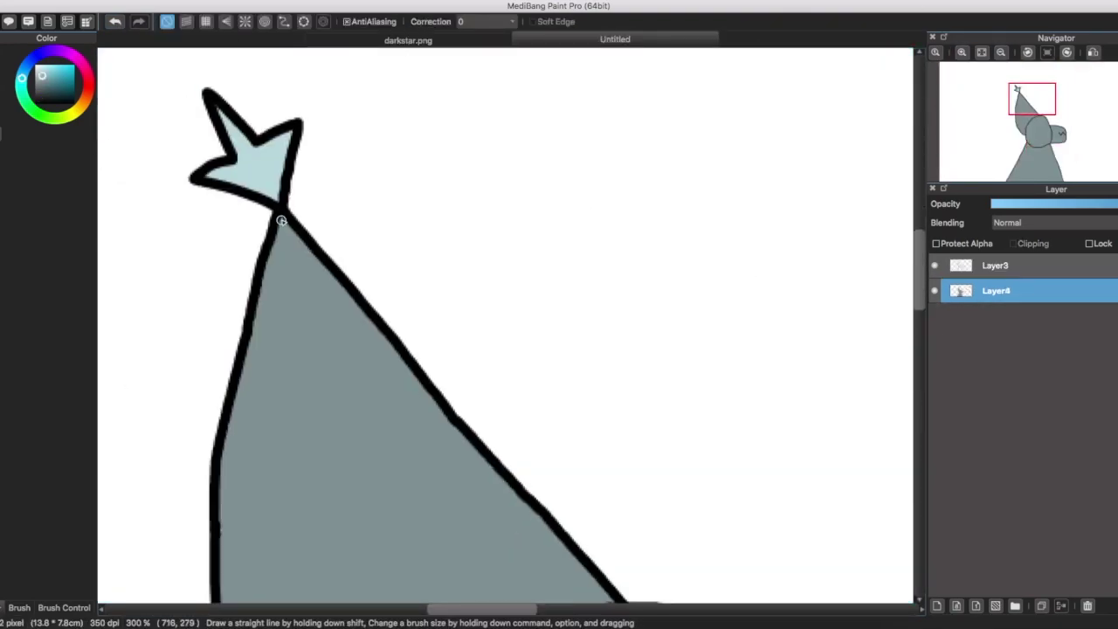
{"action": "key", "text": "super+z"}
{"action": "left_click_drag", "start_coordinate": [277, 88], "coordinate": [324, 567]}
{"action": "left_click_drag", "start_coordinate": [324, 567], "coordinate": [324, 173]}
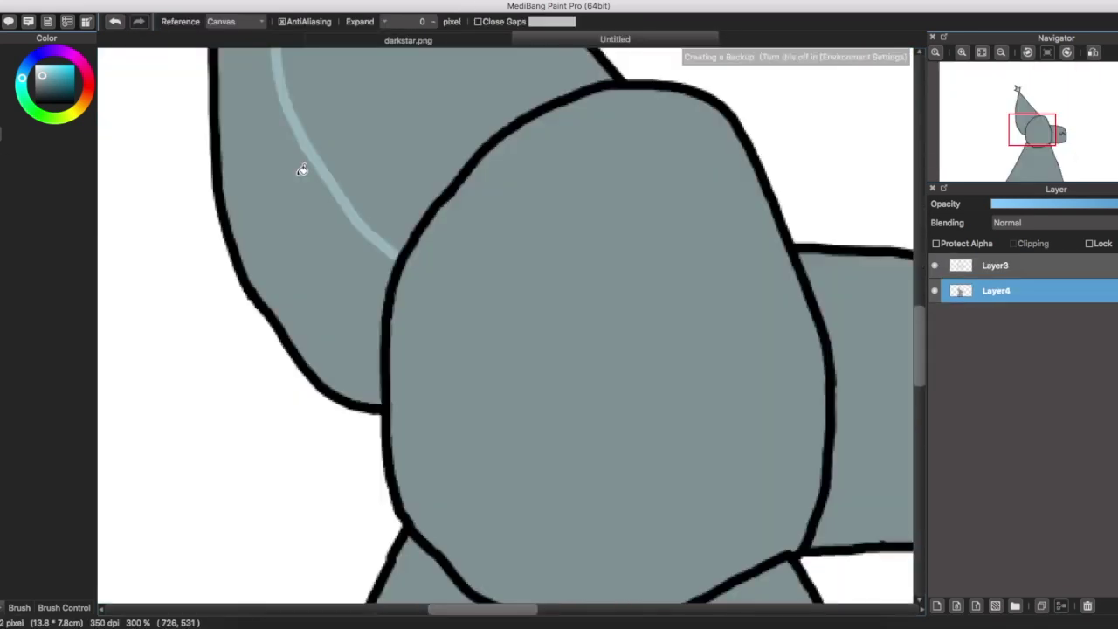
{"action": "left_click", "coordinate": [347, 138]}
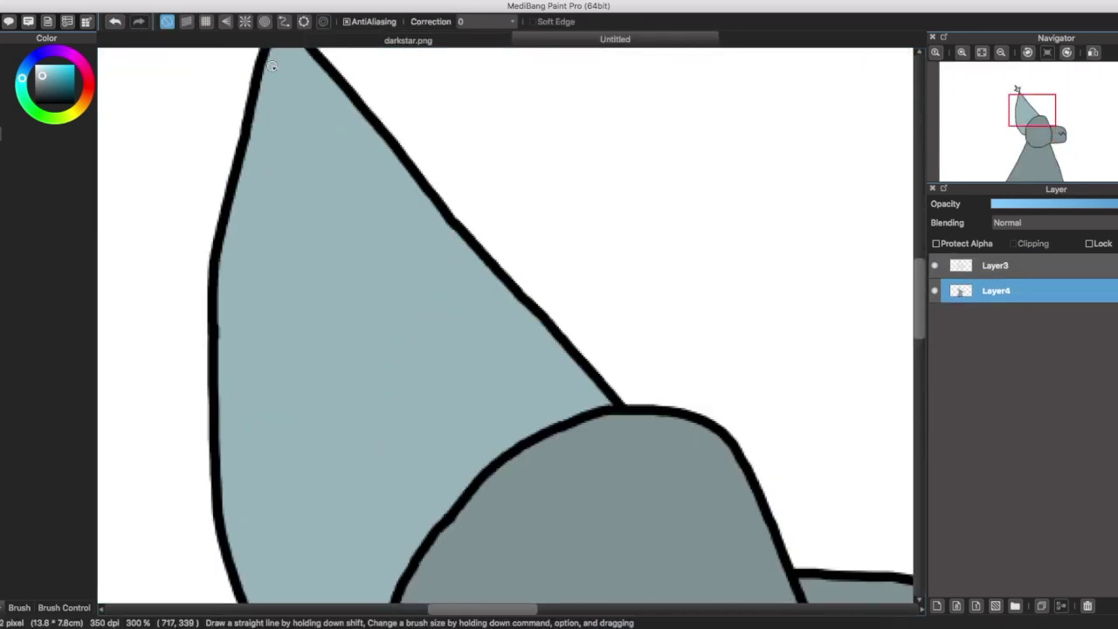
Paint a pointed stripe at the neck's left edge with a pale centre and a medium blue-grey outer band.
{"action": "scroll", "coordinate": [271, 66], "scroll_direction": "down", "scroll_amount": 10}
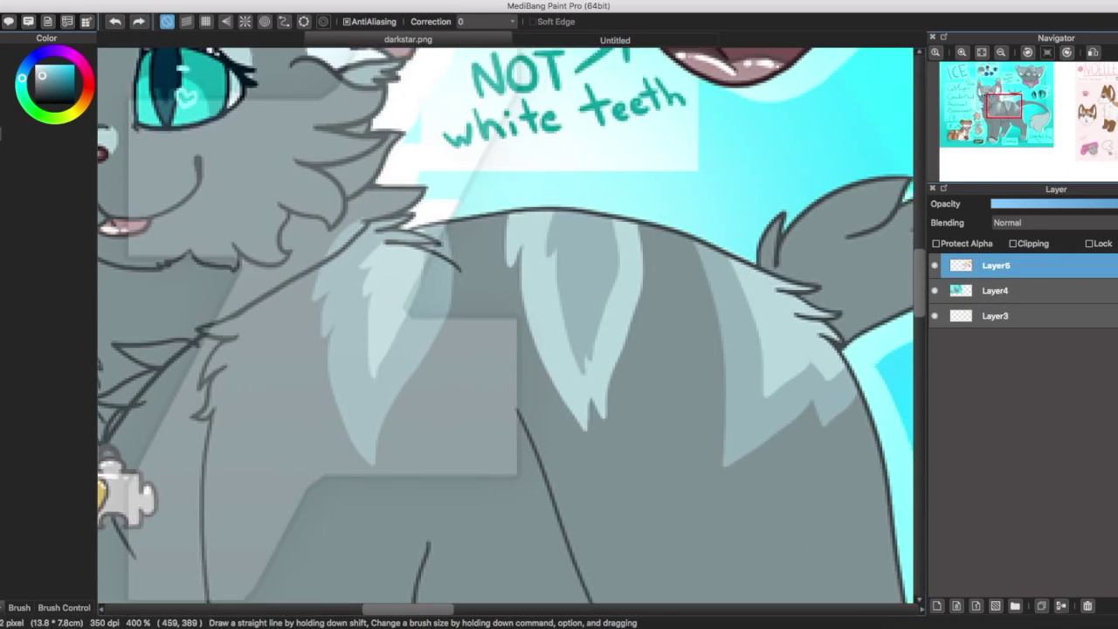
{"action": "key", "text": "g"}
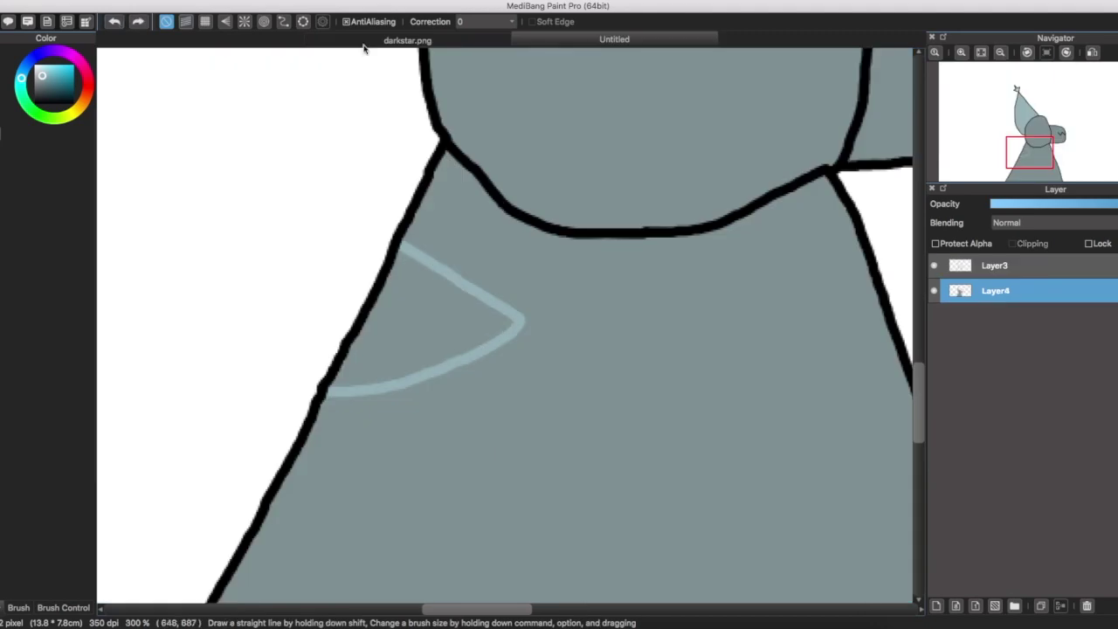
{"action": "left_click_drag", "start_coordinate": [389, 281], "coordinate": [456, 323]}
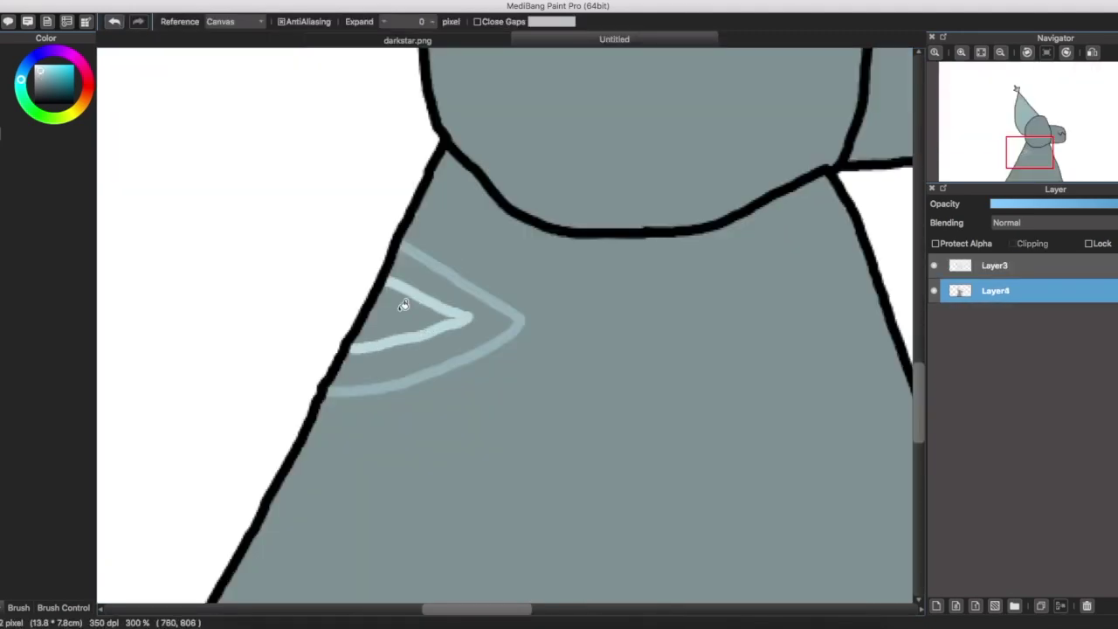
{"action": "left_click", "coordinate": [414, 301]}
Paint a second pointed neck stripe below the first, with a pale outer band around a medium blue-grey centre.
{"action": "key", "text": "b"}
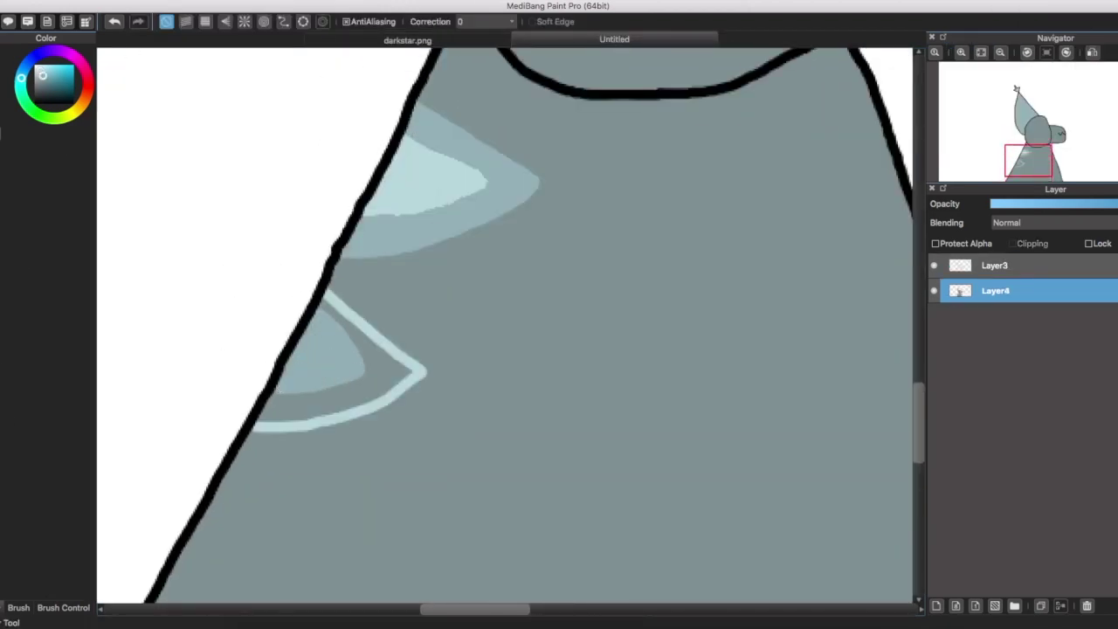
{"action": "key", "text": "g"}
{"action": "left_click", "coordinate": [380, 348]}
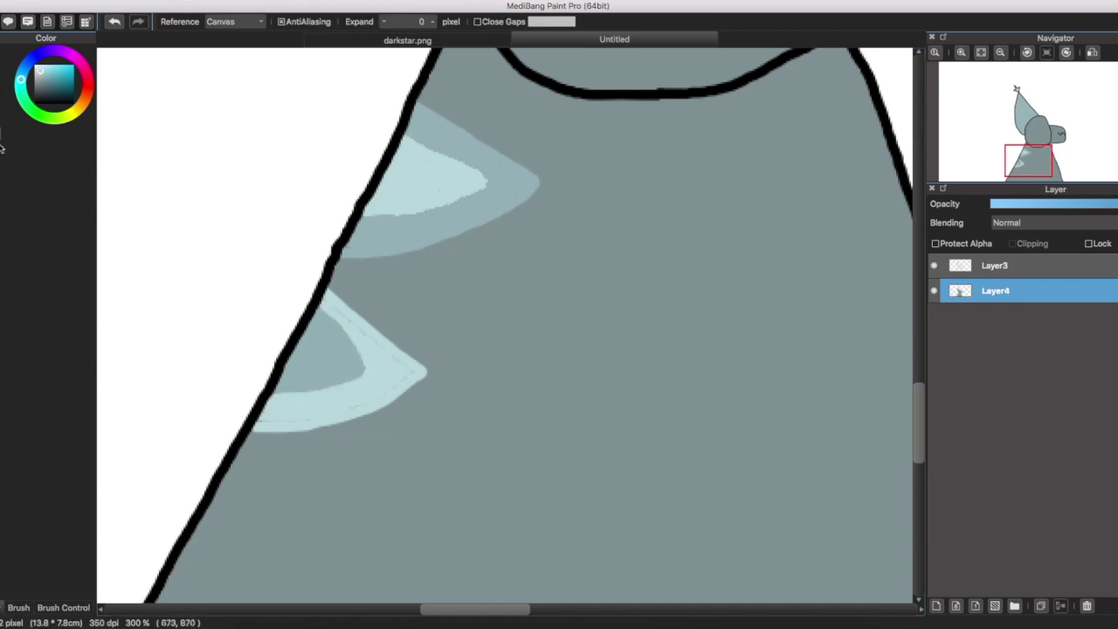
{"action": "scroll", "coordinate": [262, 423], "scroll_direction": "up", "scroll_amount": 3}
{"action": "key", "text": "w"}
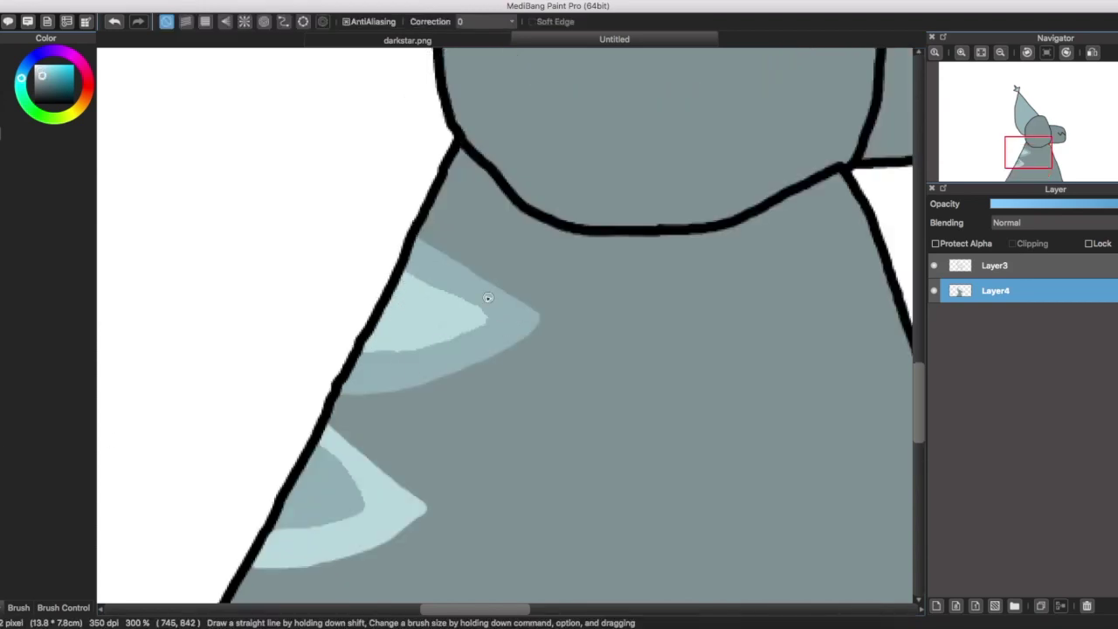
Paint a third pointed stripe near the neck's base with a pale centre and a medium blue-grey outer band.
{"action": "scroll", "coordinate": [519, 329], "scroll_direction": "down", "scroll_amount": 5}
{"action": "key", "text": "b"}
{"action": "scroll", "coordinate": [506, 323], "scroll_direction": "down", "scroll_amount": 4}
{"action": "left_click_drag", "start_coordinate": [271, 245], "coordinate": [358, 329]}
{"action": "key", "text": "super+z"}
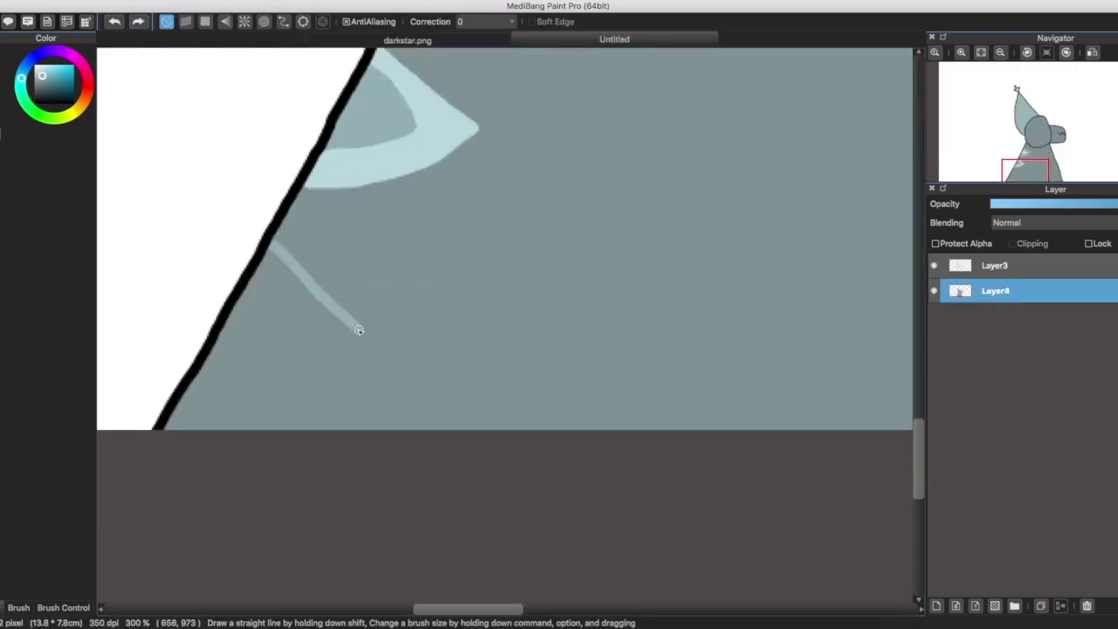
{"action": "left_click", "coordinate": [289, 305]}
{"action": "key", "text": "b"}
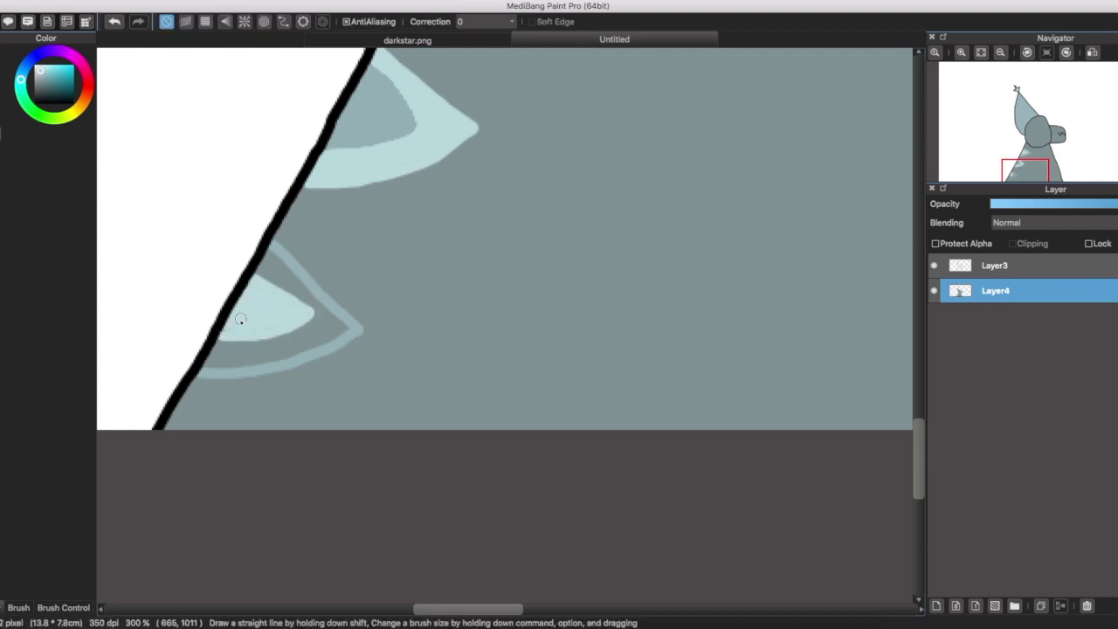
{"action": "left_click", "coordinate": [310, 346]}
{"action": "key", "text": "b"}
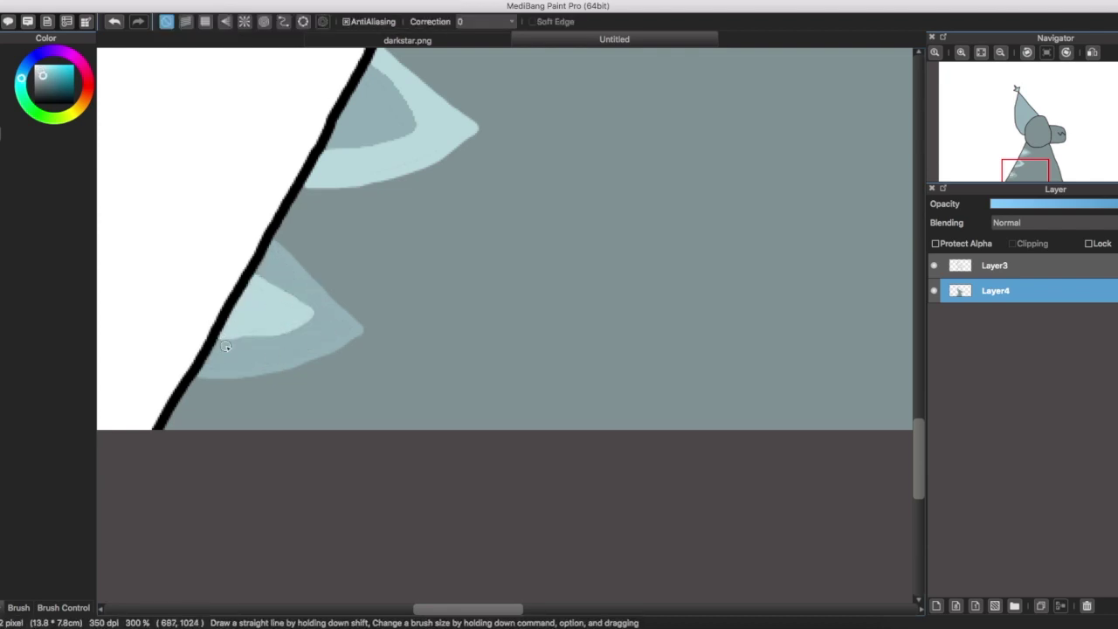
Draw a small rounded black eye outline on the head and pick the turquoise eye colour from the darkstar.png reference.
{"action": "scroll", "coordinate": [272, 320], "scroll_direction": "up", "scroll_amount": 3}
{"action": "scroll", "coordinate": [272, 320], "scroll_direction": "down", "scroll_amount": 10}
{"action": "scroll", "coordinate": [527, 295], "scroll_direction": "up", "scroll_amount": 10}
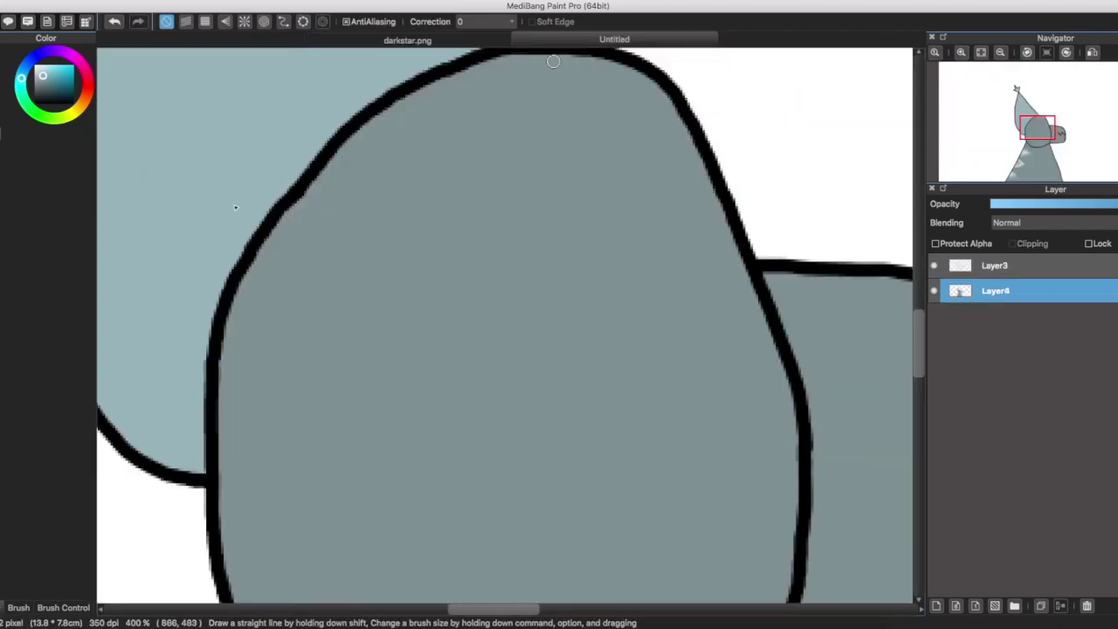
{"action": "left_click_drag", "start_coordinate": [529, 270], "coordinate": [419, 268]}
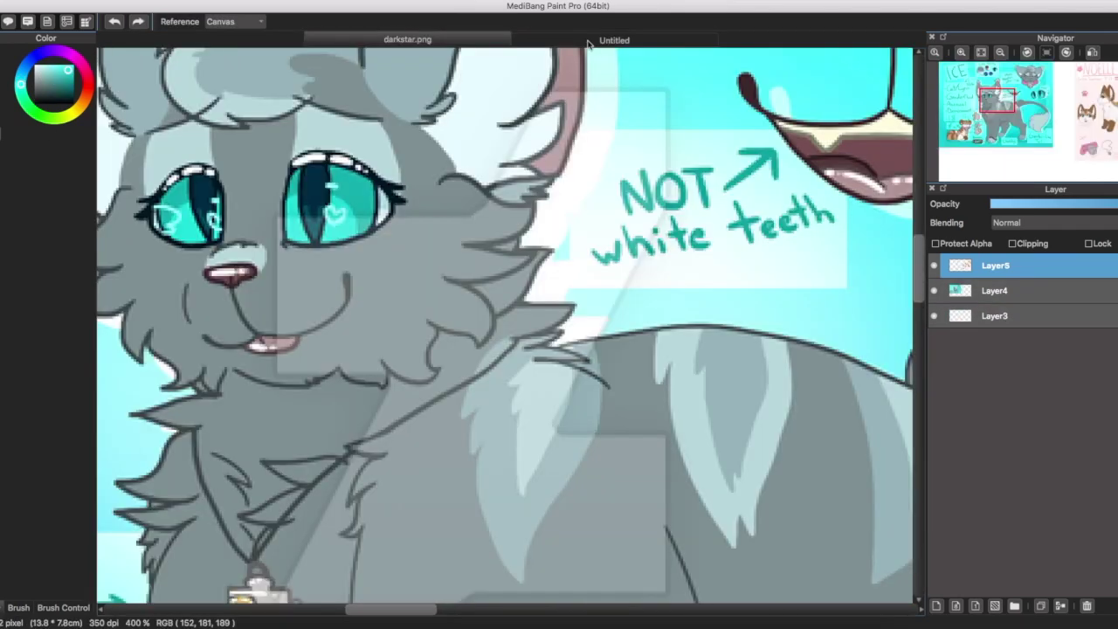
{"action": "scroll", "coordinate": [854, 479], "scroll_direction": "right", "scroll_amount": 10}
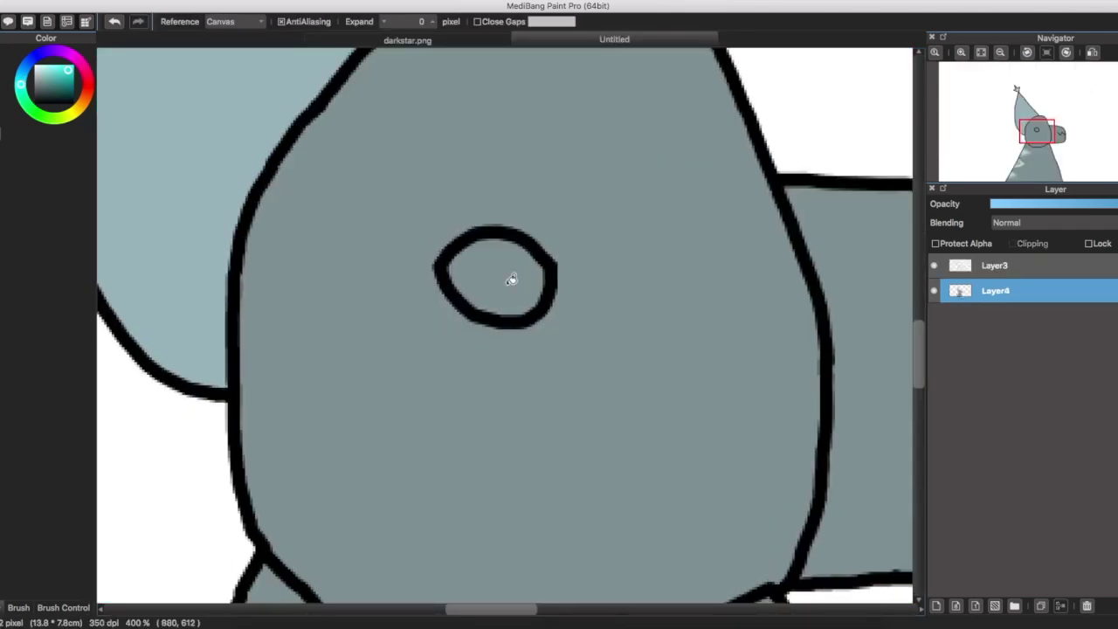
Colour the eye bright turquoise with a darker teal upper half and an oval dark-blue pupil.
{"action": "scroll", "coordinate": [512, 279], "scroll_direction": "up", "scroll_amount": 5}
{"action": "mouse_move", "coordinate": [616, 187]}
{"action": "left_mouse_down"}
{"action": "mouse_move", "coordinate": [370, 122]}
{"action": "mouse_move", "coordinate": [597, 198]}
{"action": "left_mouse_up"}
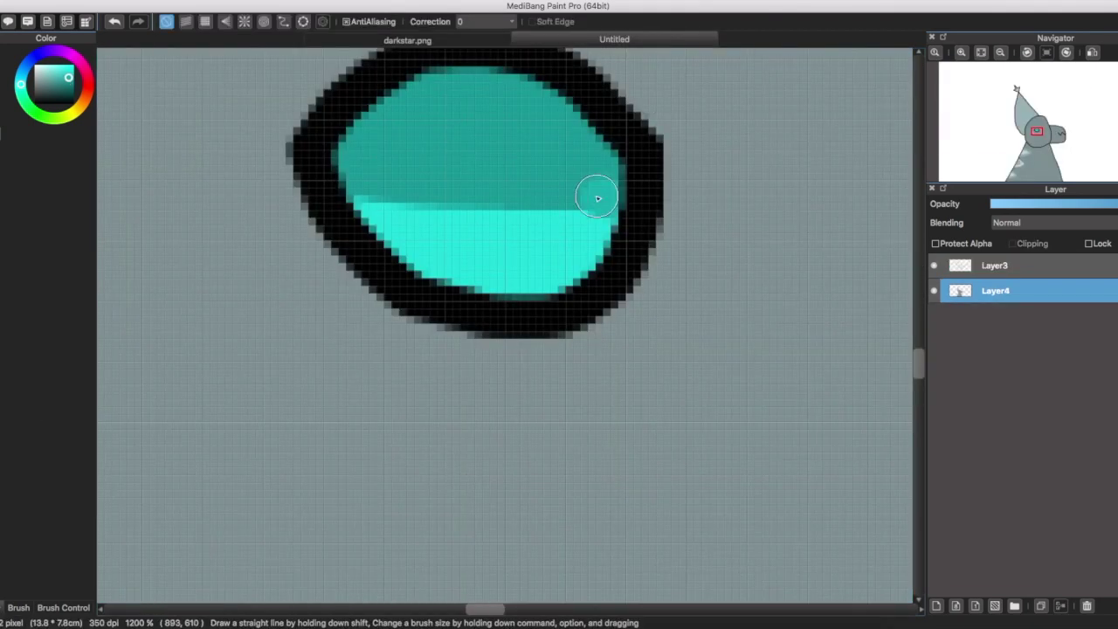
{"action": "mouse_move", "coordinate": [598, 198]}
{"action": "left_mouse_down"}
{"action": "mouse_move", "coordinate": [489, 82]}
{"action": "mouse_move", "coordinate": [516, 125]}
{"action": "left_mouse_up"}
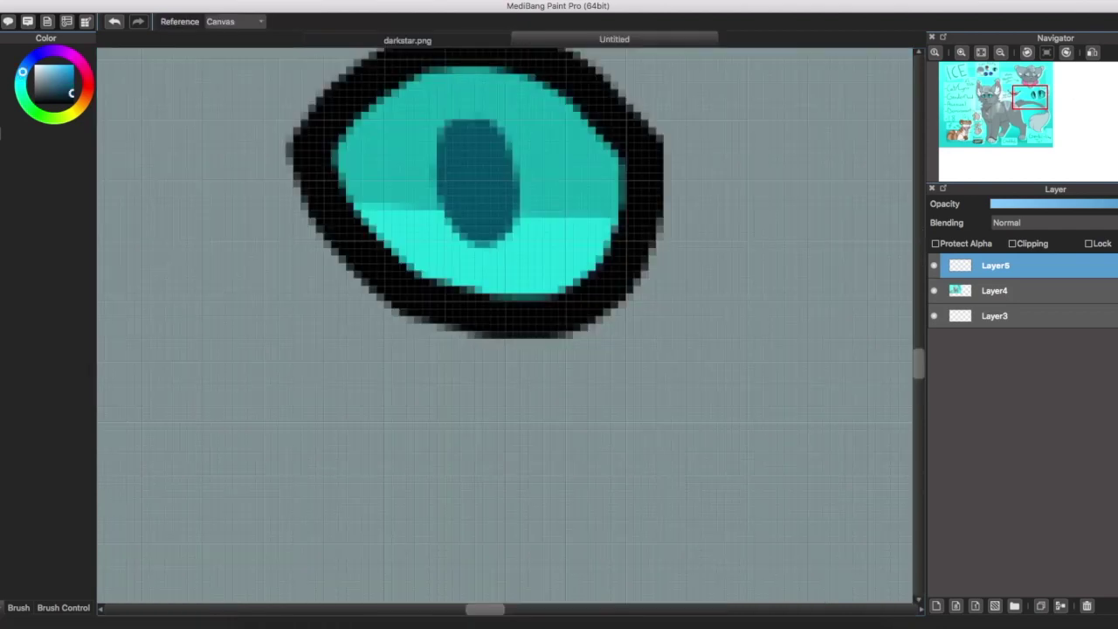
Darken the pupil's upper part to navy and add two white highlights to the eye, checking against darkstar.png.
{"action": "left_click_drag", "start_coordinate": [479, 201], "coordinate": [458, 144]}
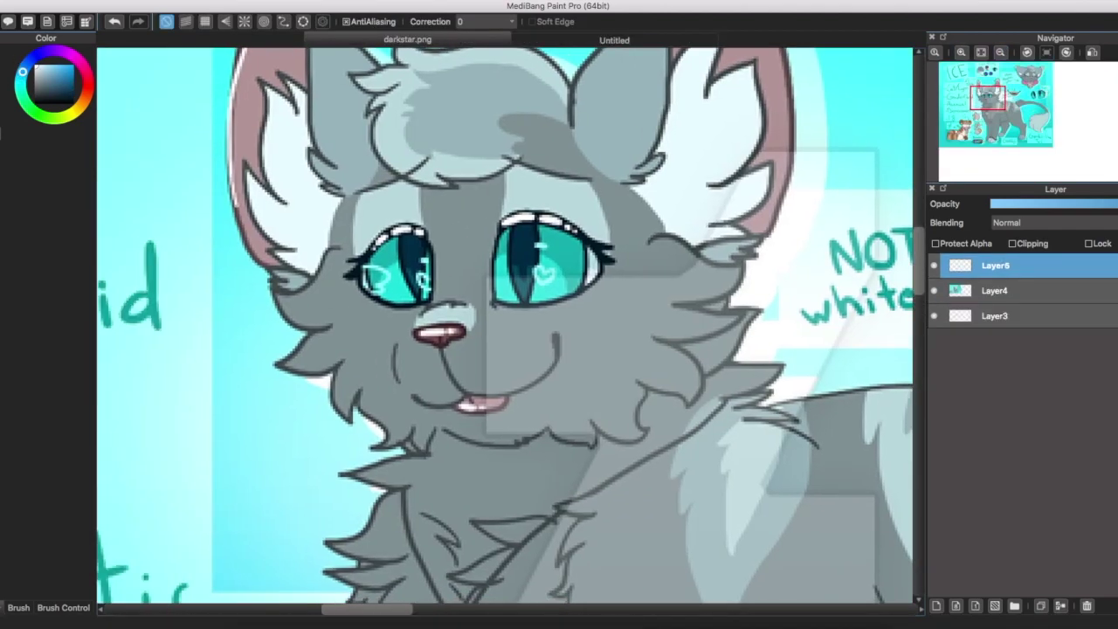
{"action": "left_click", "coordinate": [673, 40]}
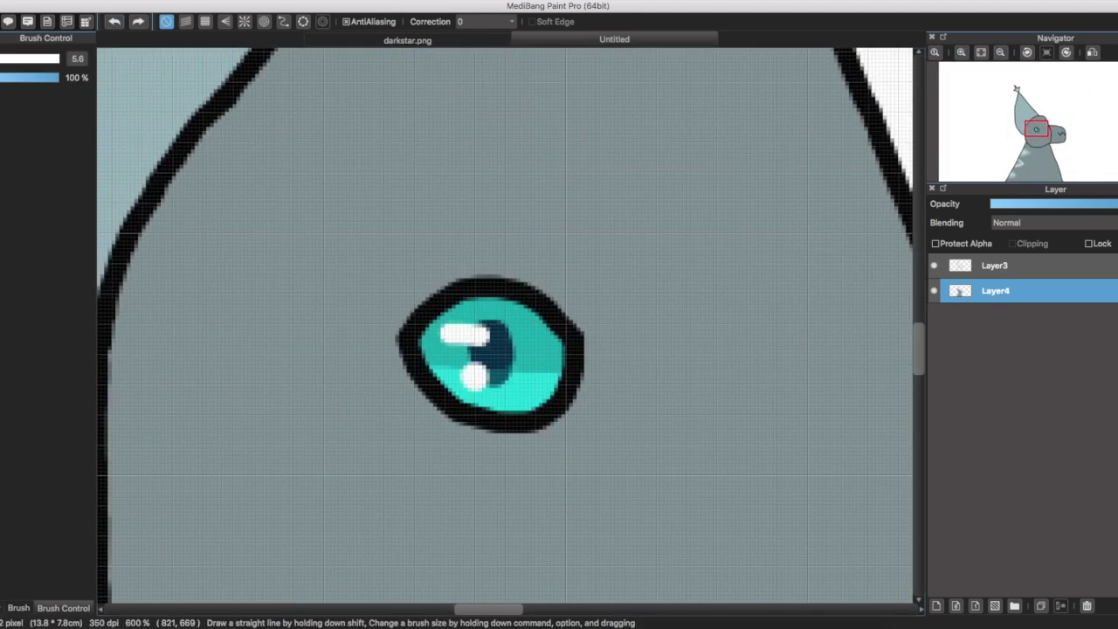
{"action": "left_click_drag", "start_coordinate": [418, 175], "coordinate": [415, 306]}
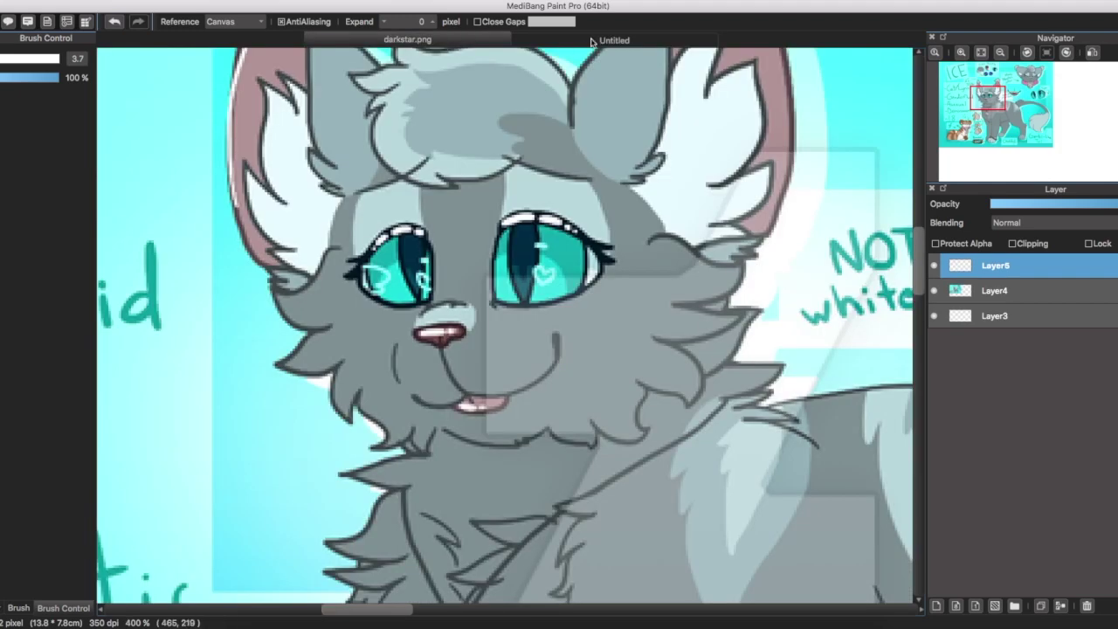
{"action": "left_click_drag", "start_coordinate": [406, 310], "coordinate": [435, 175]}
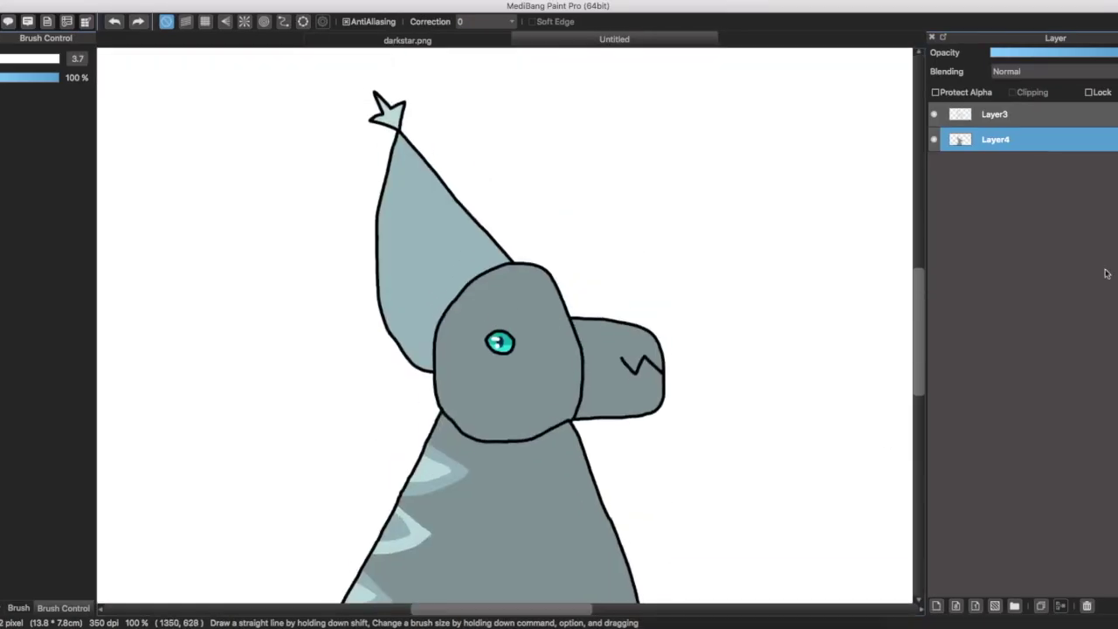
Turn the Navigator display back on.
{"action": "left_click", "coordinate": [375, 3]}
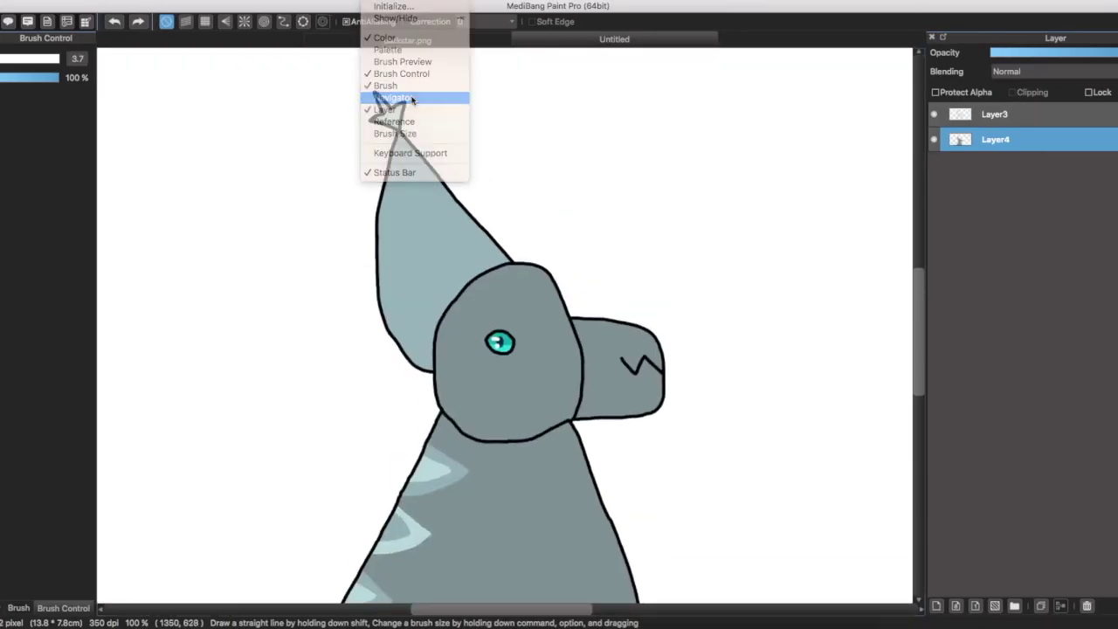
{"action": "left_click", "coordinate": [375, 105]}
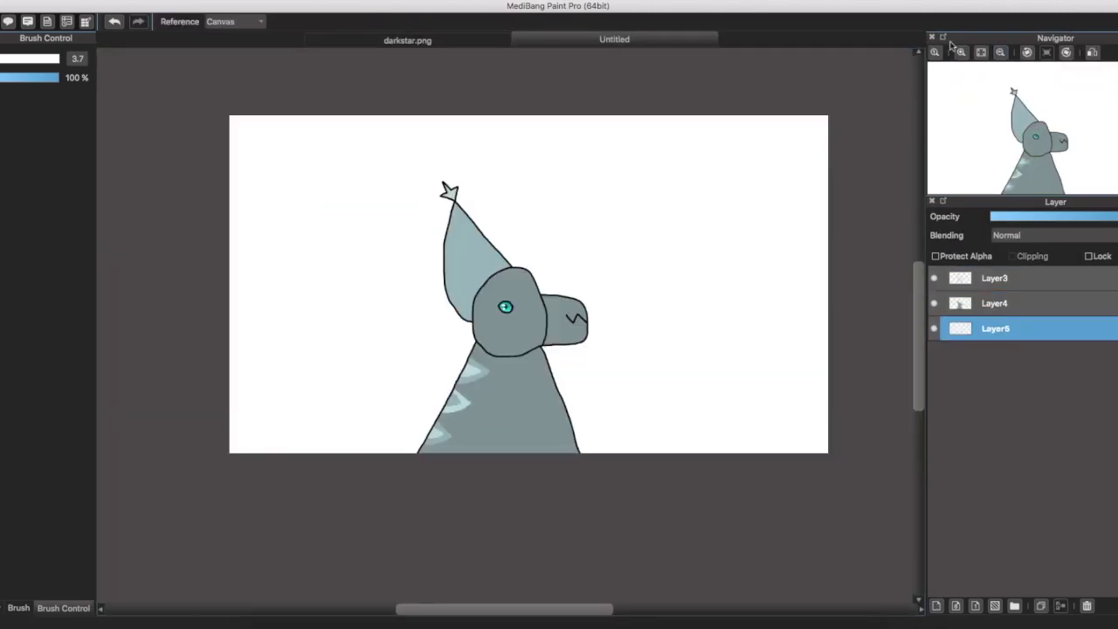
Fill the background on Layer5 with bright turquoise and add a darker teal corner and a diagonal stripe on the canvas's left side.
{"action": "left_click", "coordinate": [1001, 53]}
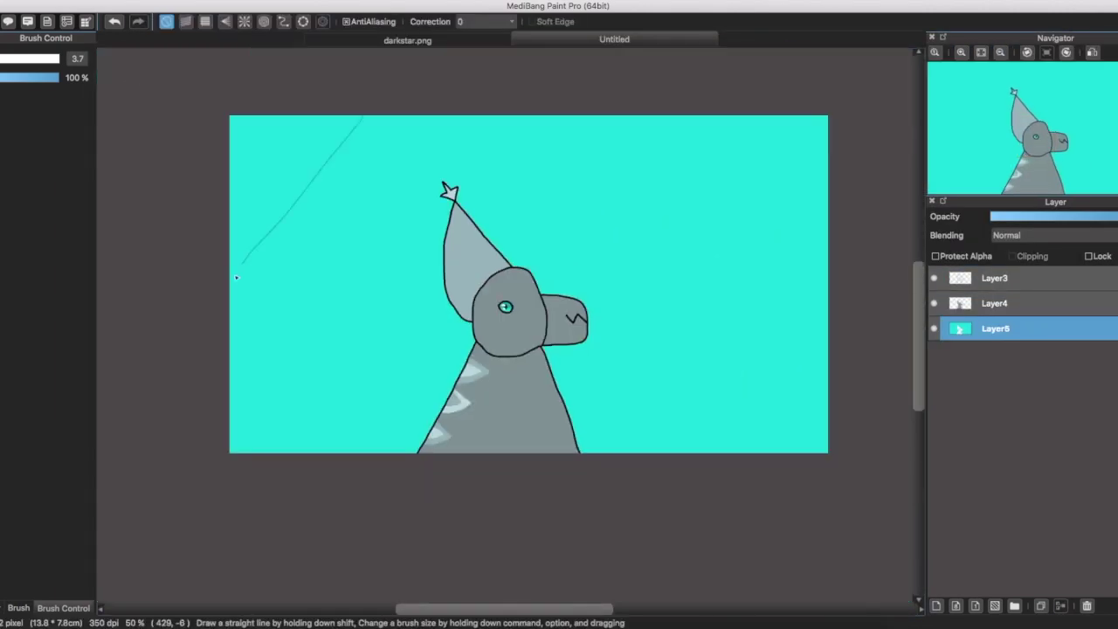
{"action": "key", "text": "g"}
{"action": "left_click", "coordinate": [253, 193]}
{"action": "key", "text": "b"}
{"action": "left_click_drag", "start_coordinate": [441, 118], "coordinate": [359, 310]}
{"action": "key", "text": "g"}
{"action": "left_click", "coordinate": [358, 263]}
Add a slanted teal stripe passing behind the ear and widen the neighbouring stripe to its left.
{"action": "key", "text": "b"}
{"action": "left_click_drag", "start_coordinate": [496, 118], "coordinate": [387, 447]}
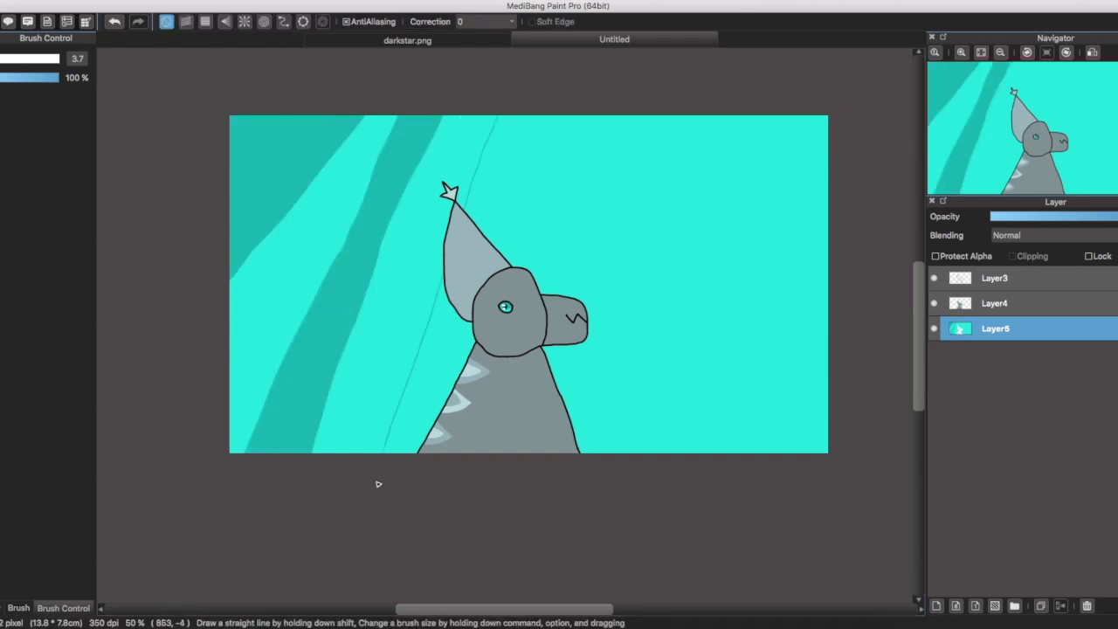
{"action": "key", "text": "g"}
{"action": "left_click", "coordinate": [509, 197]}
{"action": "key", "text": "b"}
{"action": "key", "text": "g"}
{"action": "left_click", "coordinate": [408, 224]}
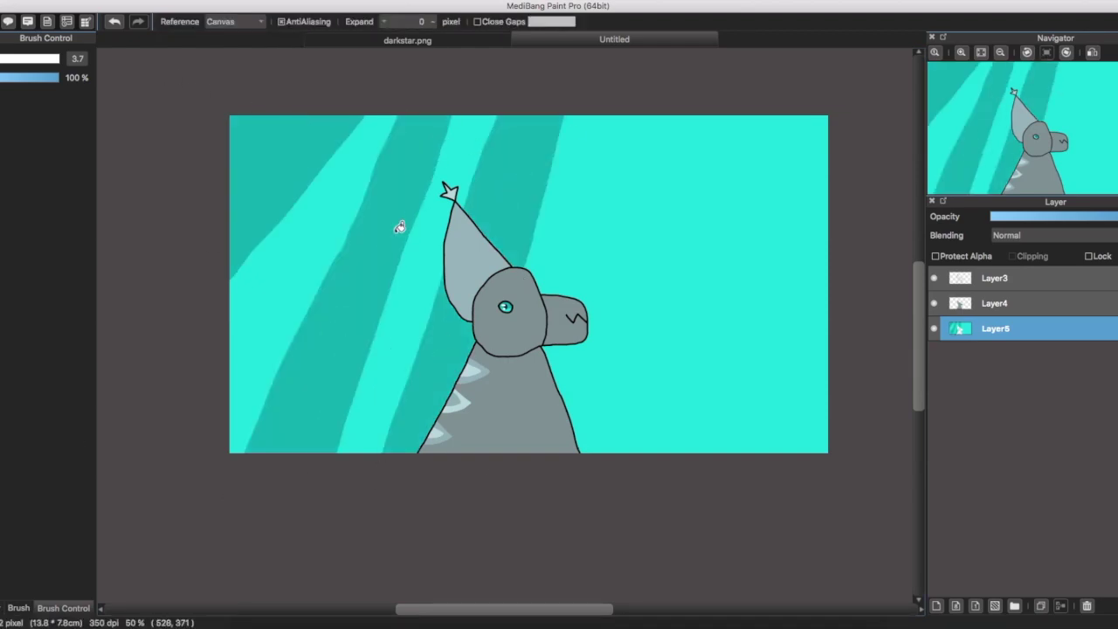
Add another wide teal background stripe slanting down from the canvas's upper edge behind the muzzle.
{"action": "key", "text": "b"}
{"action": "scroll", "coordinate": [541, 149], "scroll_direction": "right", "scroll_amount": 3}
{"action": "left_click_drag", "start_coordinate": [546, 117], "coordinate": [482, 449]}
{"action": "key", "text": "g"}
{"action": "left_click", "coordinate": [568, 227]}
{"action": "key", "text": "b"}
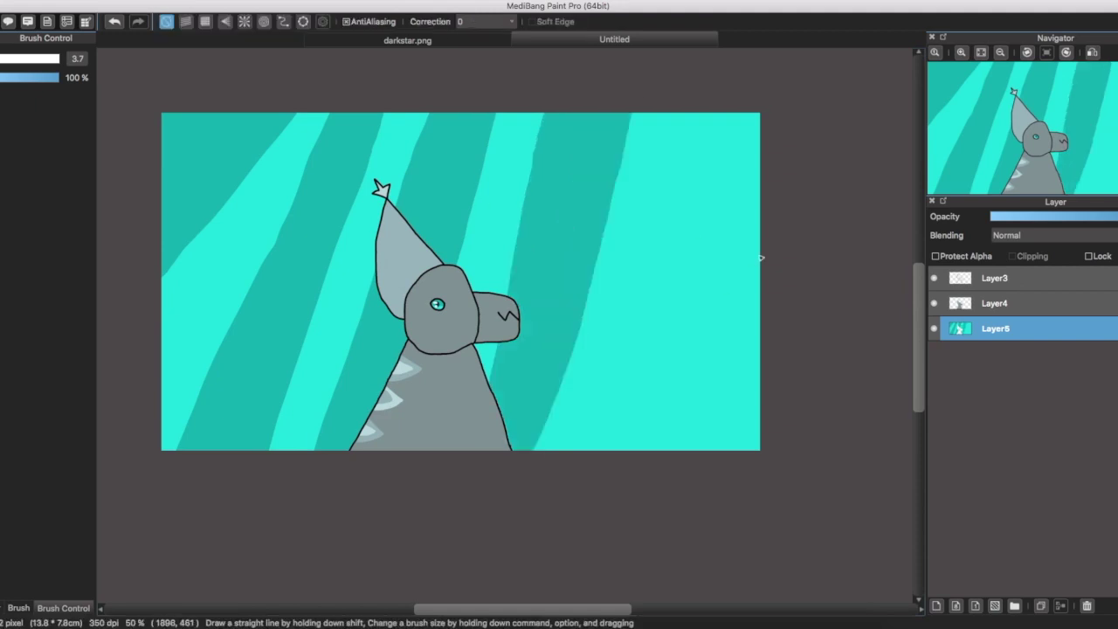
Complete the striped background with a last wide teal band near the canvas's right edge.
{"action": "key", "text": "g"}
{"action": "left_click", "coordinate": [700, 282]}
{"action": "key", "text": "b"}
{"action": "key", "text": "g"}
{"action": "left_click", "coordinate": [663, 295]}
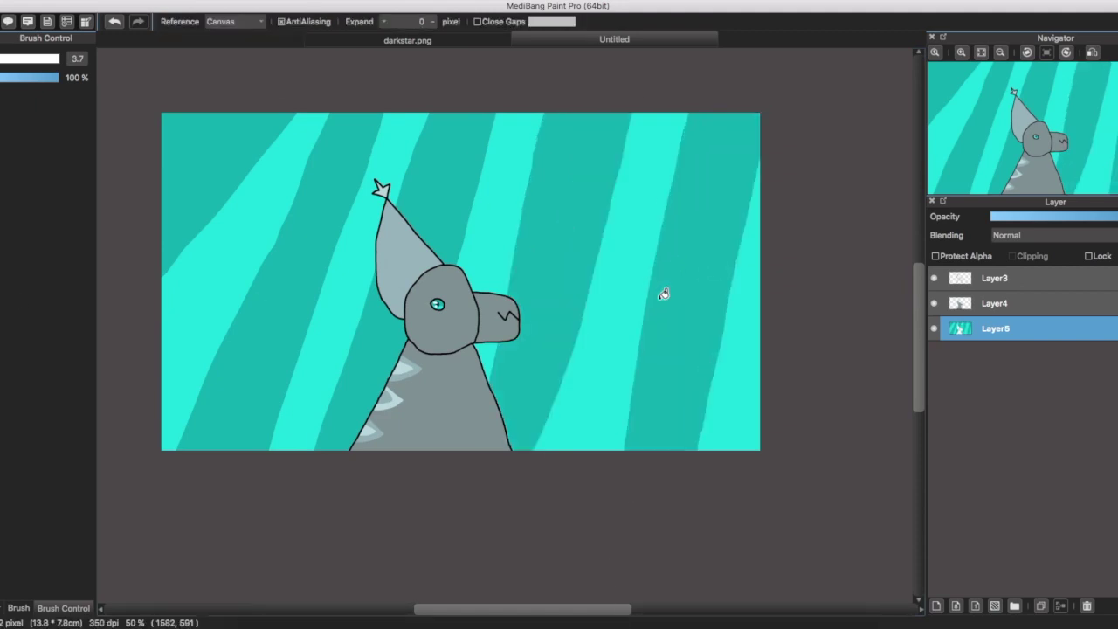
Add a new layer above the line art and set its blending mode to Overlay.
{"action": "key", "text": "ctrl+plus"}
{"action": "left_click", "coordinate": [932, 302]}
{"action": "left_click", "coordinate": [933, 302]}
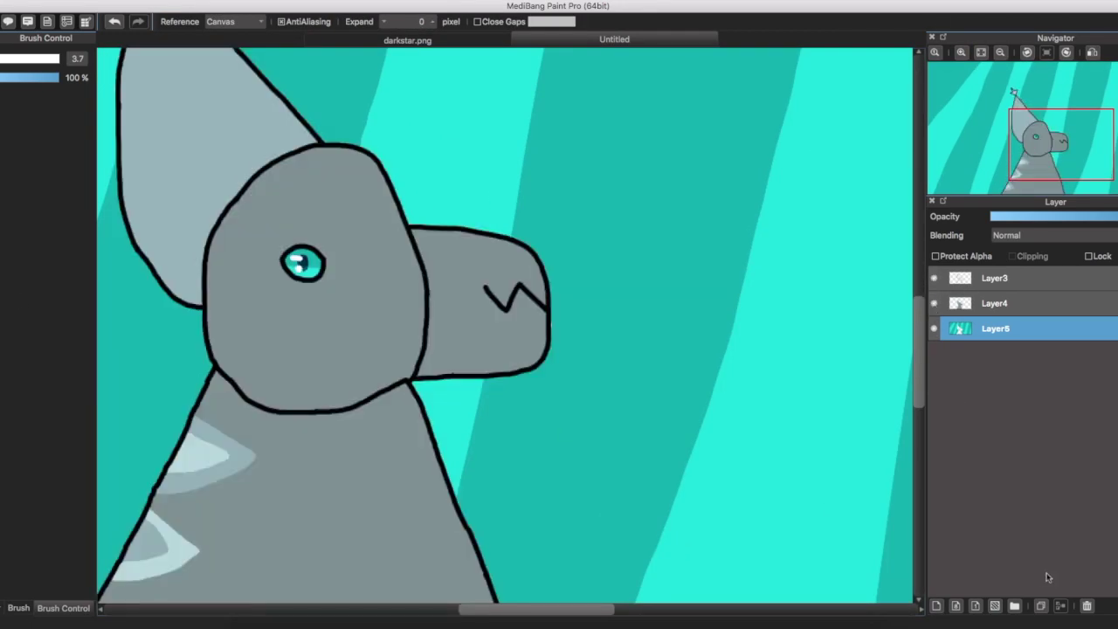
{"action": "left_click", "coordinate": [1087, 606]}
{"action": "left_click", "coordinate": [1017, 236]}
{"action": "left_click", "coordinate": [1018, 282]}
Draw a shading boundary down the ear, head and neck, and fill the area behind it on the neck with bright turquoise.
{"action": "mouse_move", "coordinate": [1061, 144]}
{"action": "left_mouse_down"}
{"action": "mouse_move", "coordinate": [1037, 137]}
{"action": "mouse_move", "coordinate": [1037, 118]}
{"action": "left_mouse_up"}
{"action": "key", "text": "b"}
{"action": "left_click_drag", "start_coordinate": [346, 190], "coordinate": [461, 611]}
{"action": "scroll", "coordinate": [505, 325], "scroll_direction": "down", "scroll_amount": 10}
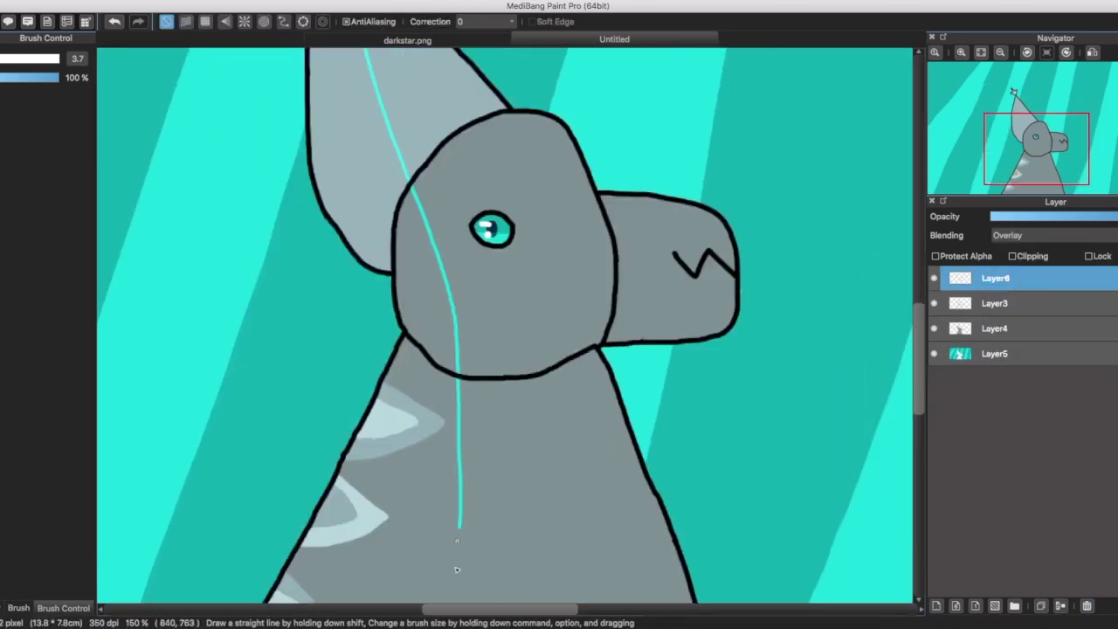
{"action": "scroll", "coordinate": [505, 262], "scroll_direction": "up", "scroll_amount": 3}
{"action": "key", "text": "g"}
{"action": "left_click", "coordinate": [427, 140]}
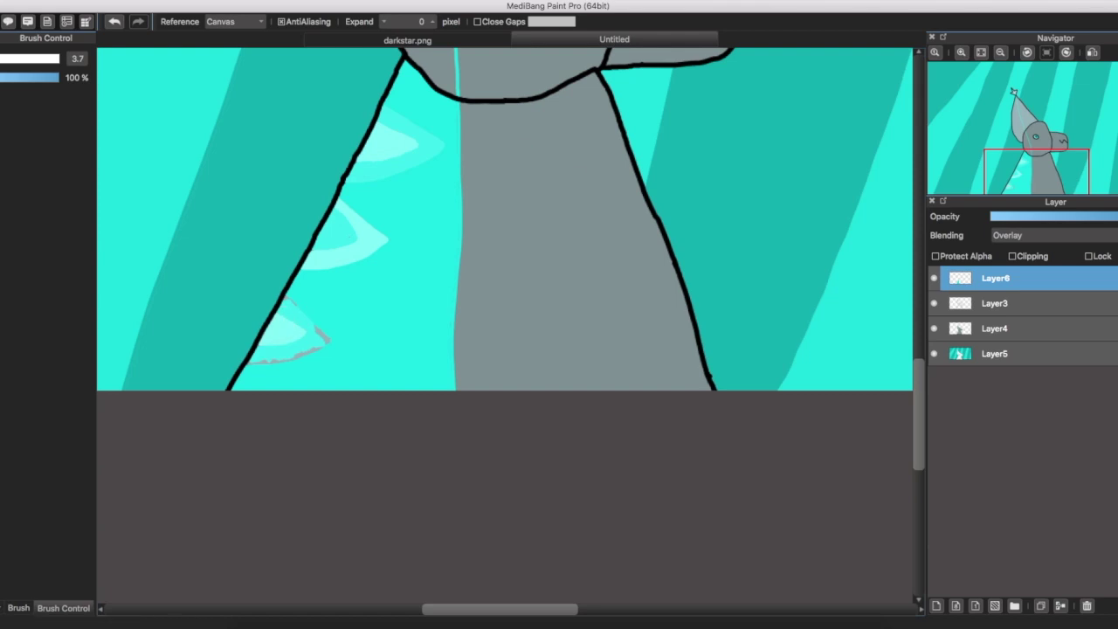
Fill the rear part of the star, ear and head with the shading, recolouring the head and neck a darker teal.
{"action": "scroll", "coordinate": [327, 160], "scroll_direction": "up", "scroll_amount": 10}
{"action": "left_click", "coordinate": [336, 328]}
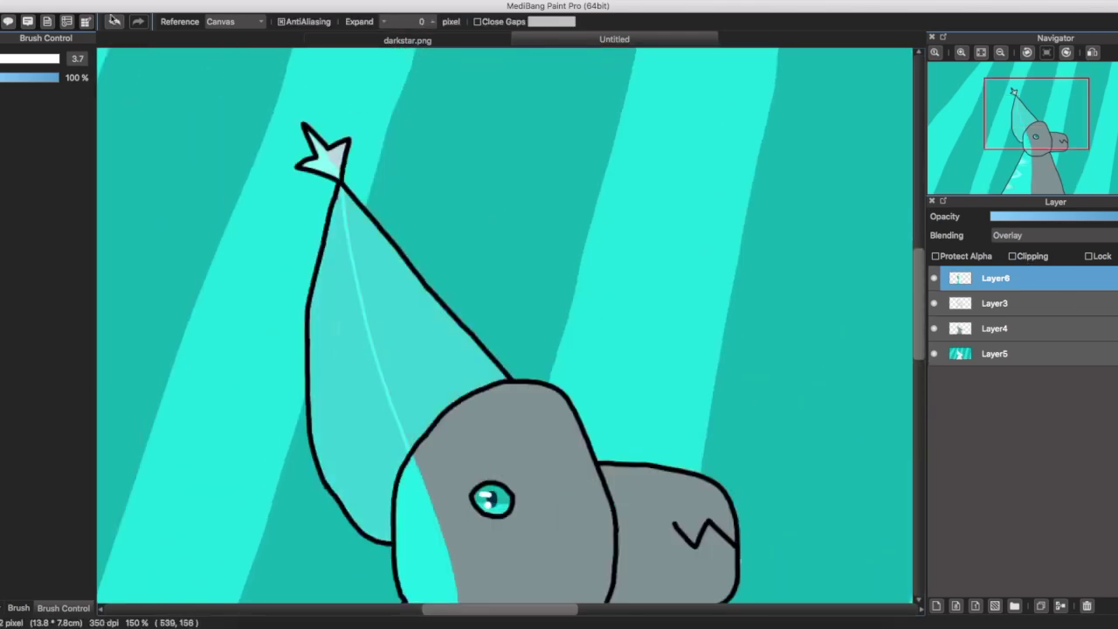
{"action": "left_click", "coordinate": [375, 324]}
{"action": "scroll", "coordinate": [410, 420], "scroll_direction": "down", "scroll_amount": 1}
{"action": "left_click", "coordinate": [419, 459]}
{"action": "scroll", "coordinate": [437, 393], "scroll_direction": "down", "scroll_amount": 5}
{"action": "left_click", "coordinate": [402, 411]}
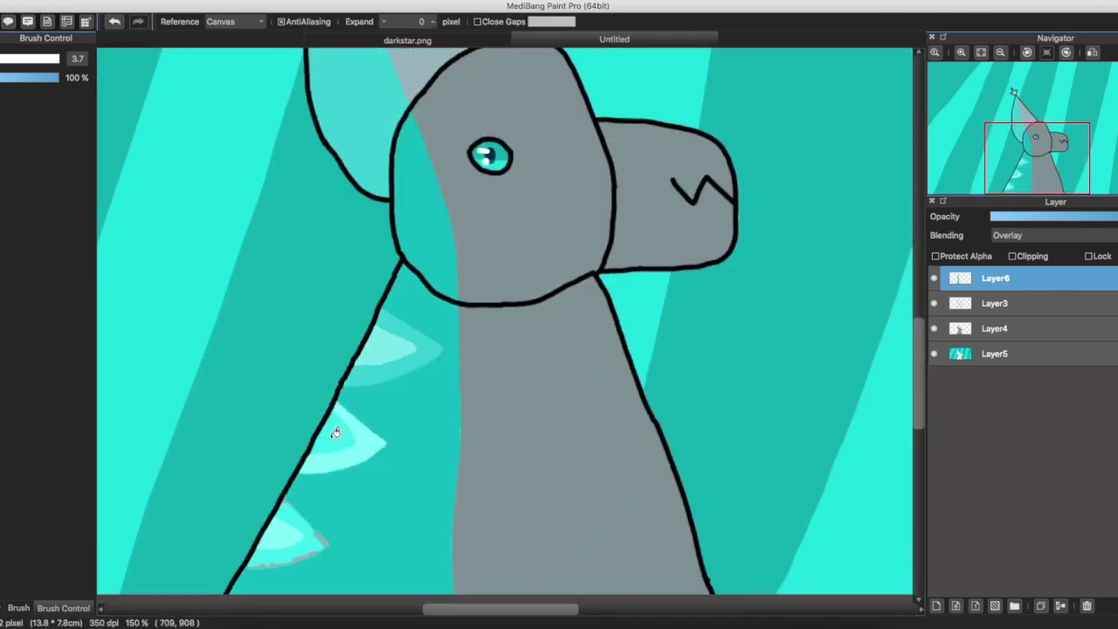
{"action": "key", "text": "b"}
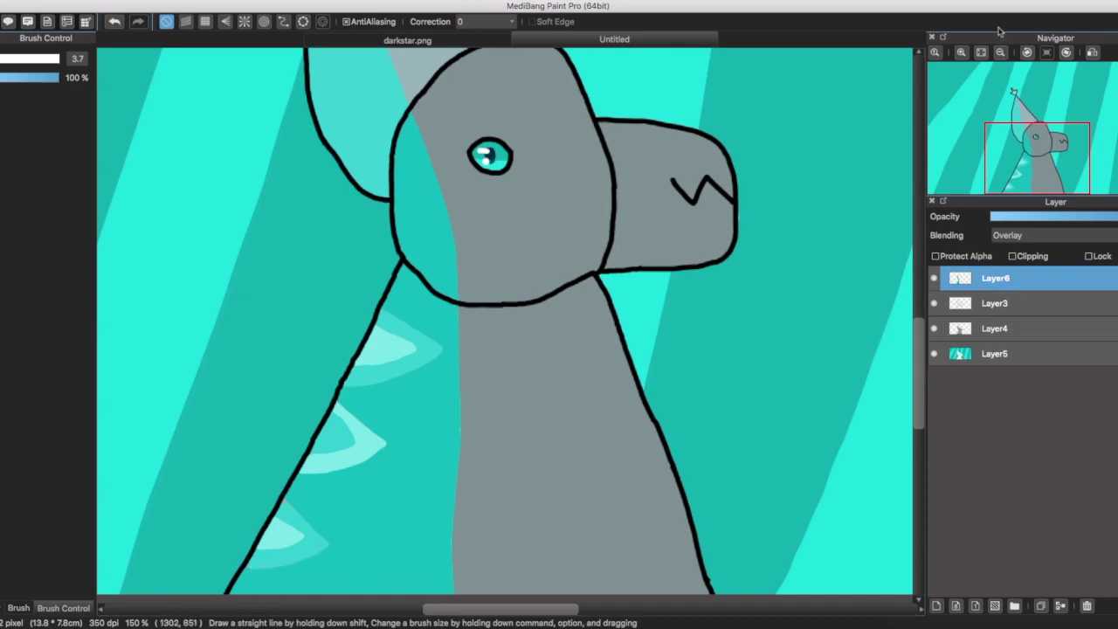
Try a darker blue-teal shade on the rear half of the ear and on the star tip.
{"action": "scroll", "coordinate": [775, 457], "scroll_direction": "down", "scroll_amount": 3}
{"action": "scroll", "coordinate": [455, 262], "scroll_direction": "up", "scroll_amount": 5}
{"action": "key", "text": "g"}
{"action": "scroll", "coordinate": [305, 194], "scroll_direction": "up", "scroll_amount": 3}
{"action": "scroll", "coordinate": [278, 199], "scroll_direction": "up", "scroll_amount": 3}
{"action": "key", "text": "b"}
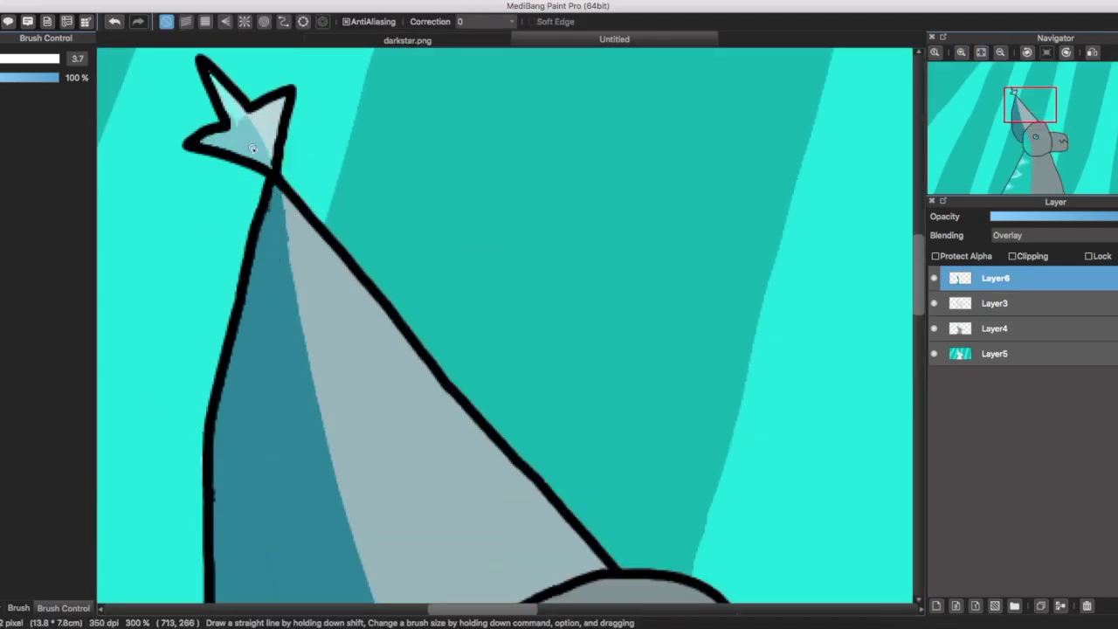
{"action": "scroll", "coordinate": [224, 92], "scroll_direction": "down", "scroll_amount": 5}
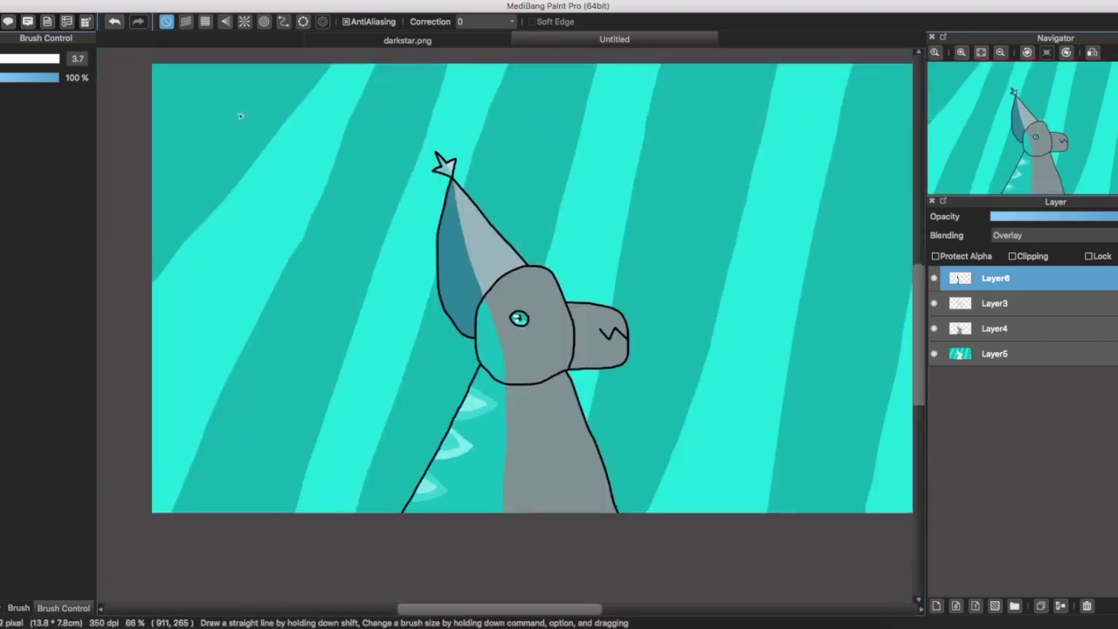
Try a second shading boundary down the front of the ear, head and neck on a new Multiply layer.
{"action": "left_click", "coordinate": [950, 606]}
{"action": "left_click", "coordinate": [1053, 235]}
{"action": "left_click", "coordinate": [1013, 242]}
{"action": "scroll", "coordinate": [366, 353], "scroll_direction": "up", "scroll_amount": 5}
{"action": "scroll", "coordinate": [519, 352], "scroll_direction": "down", "scroll_amount": 2}
{"action": "scroll", "coordinate": [423, 147], "scroll_direction": "up", "scroll_amount": 1}
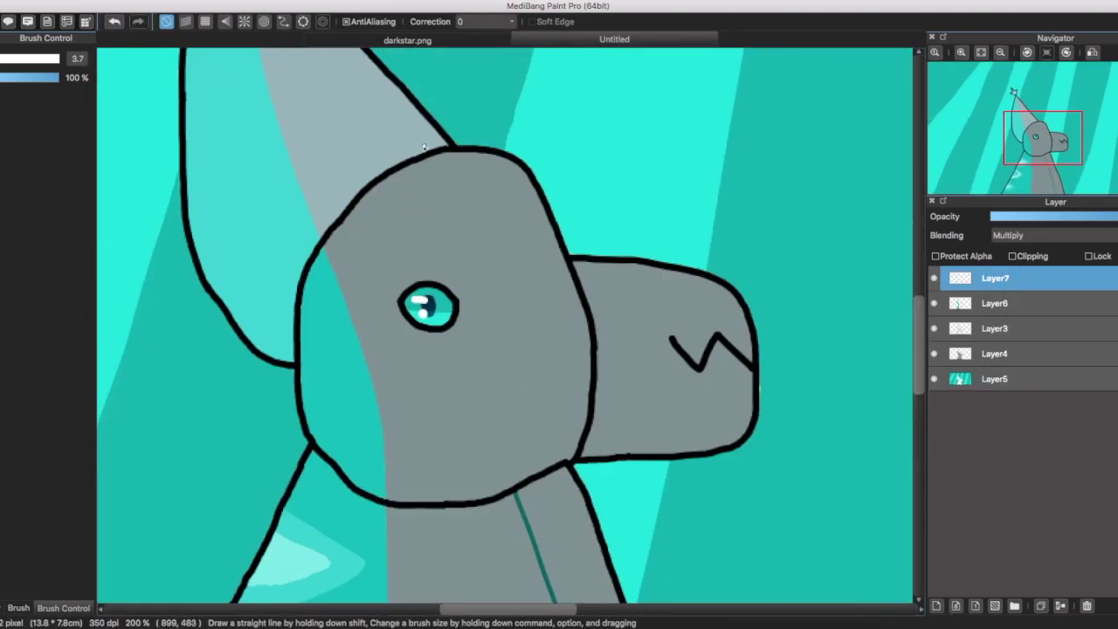
{"action": "left_click_drag", "start_coordinate": [443, 170], "coordinate": [516, 443]}
{"action": "left_click_drag", "start_coordinate": [456, 324], "coordinate": [411, 174]}
{"action": "scroll", "coordinate": [341, 324], "scroll_direction": "up", "scroll_amount": 3}
{"action": "left_click_drag", "start_coordinate": [342, 324], "coordinate": [231, 162]}
{"action": "key", "text": "g"}
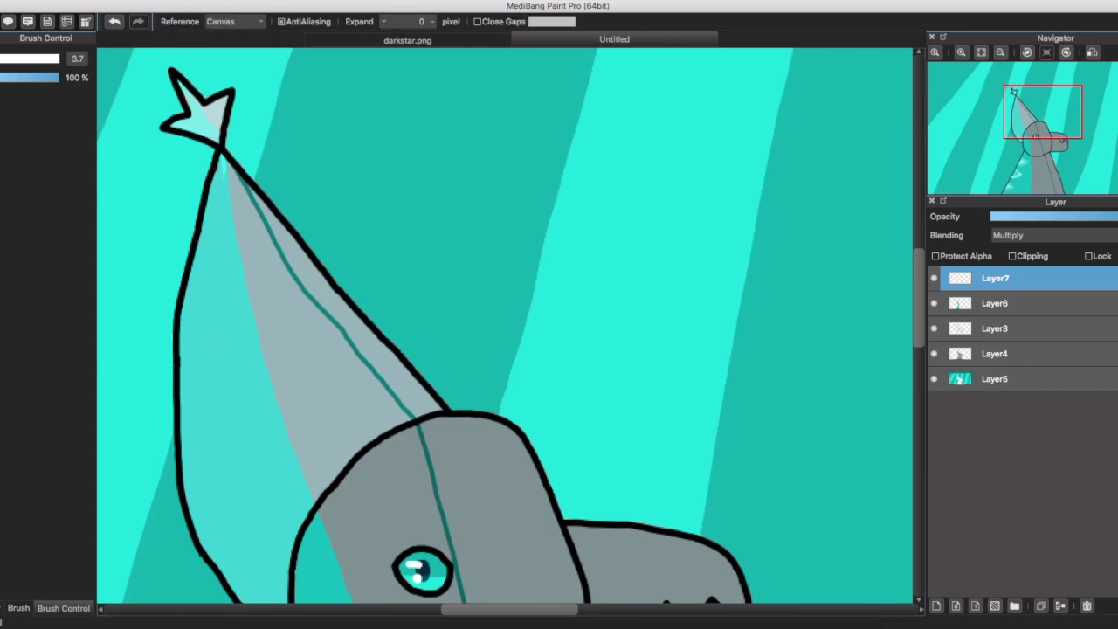
{"action": "left_click", "coordinate": [349, 305]}
{"action": "scroll", "coordinate": [584, 392], "scroll_direction": "down", "scroll_amount": 5}
{"action": "left_click", "coordinate": [1000, 53]}
Set Layer6's blending mode to Multiply and touch up the shading around the neck markings with a 10.7 brush.
{"action": "left_click", "coordinate": [994, 303]}
{"action": "left_click", "coordinate": [1052, 235]}
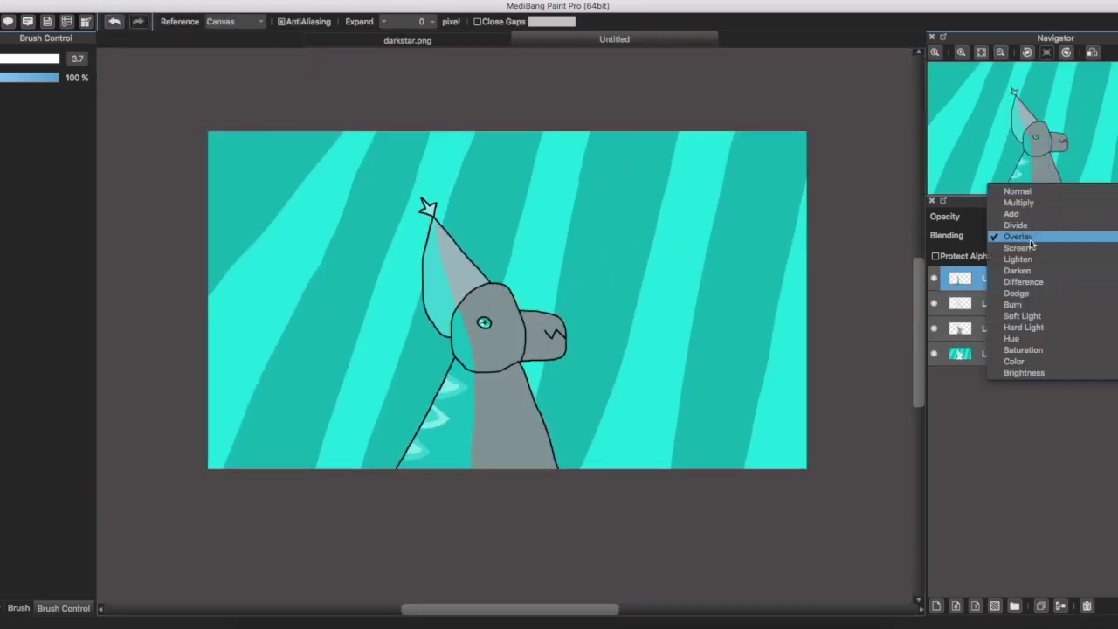
{"action": "left_click", "coordinate": [1013, 197]}
{"action": "left_click", "coordinate": [1086, 606]}
{"action": "scroll", "coordinate": [379, 280], "scroll_direction": "up", "scroll_amount": 3}
{"action": "scroll", "coordinate": [403, 381], "scroll_direction": "down", "scroll_amount": 5}
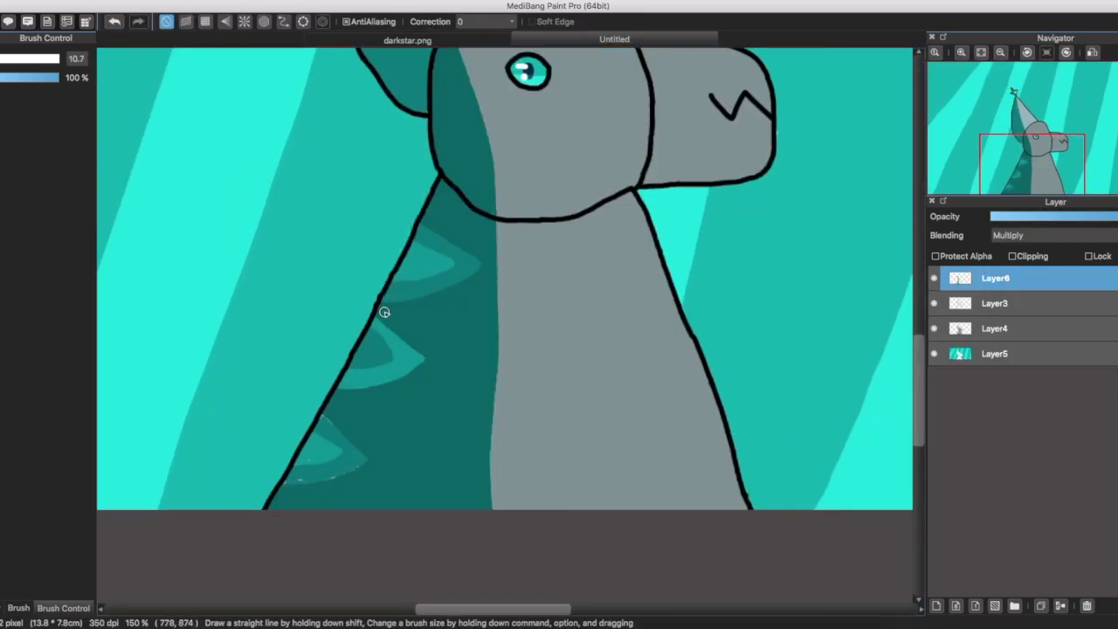
{"action": "scroll", "coordinate": [351, 134], "scroll_direction": "up", "scroll_amount": 5}
{"action": "scroll", "coordinate": [347, 58], "scroll_direction": "down", "scroll_amount": 5}
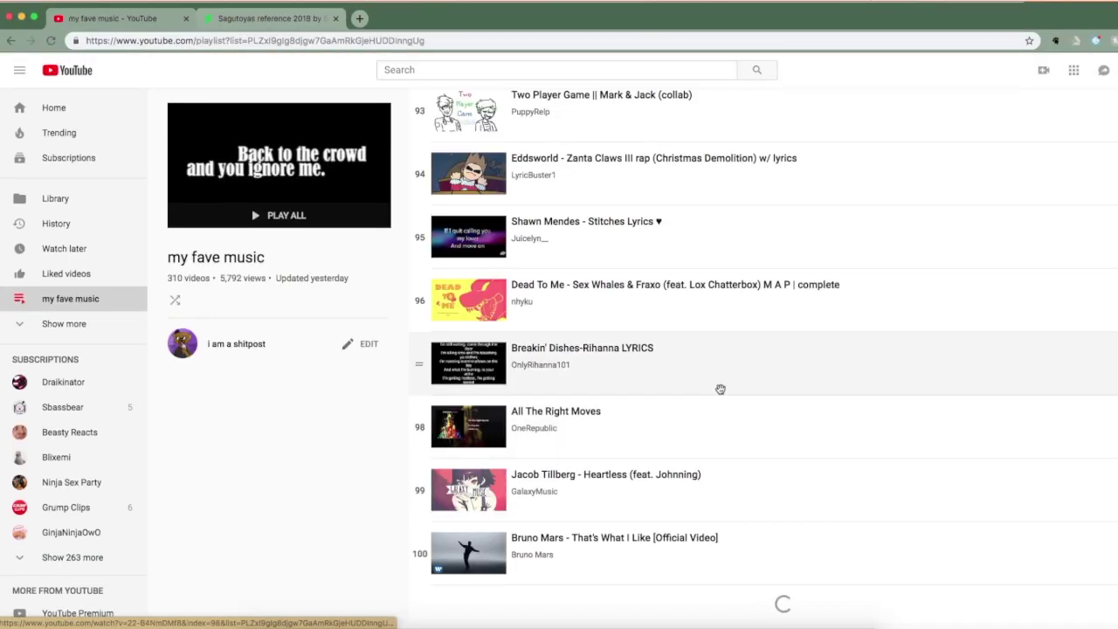
{"action": "scroll", "coordinate": [724, 388], "scroll_direction": "down", "scroll_amount": 20}
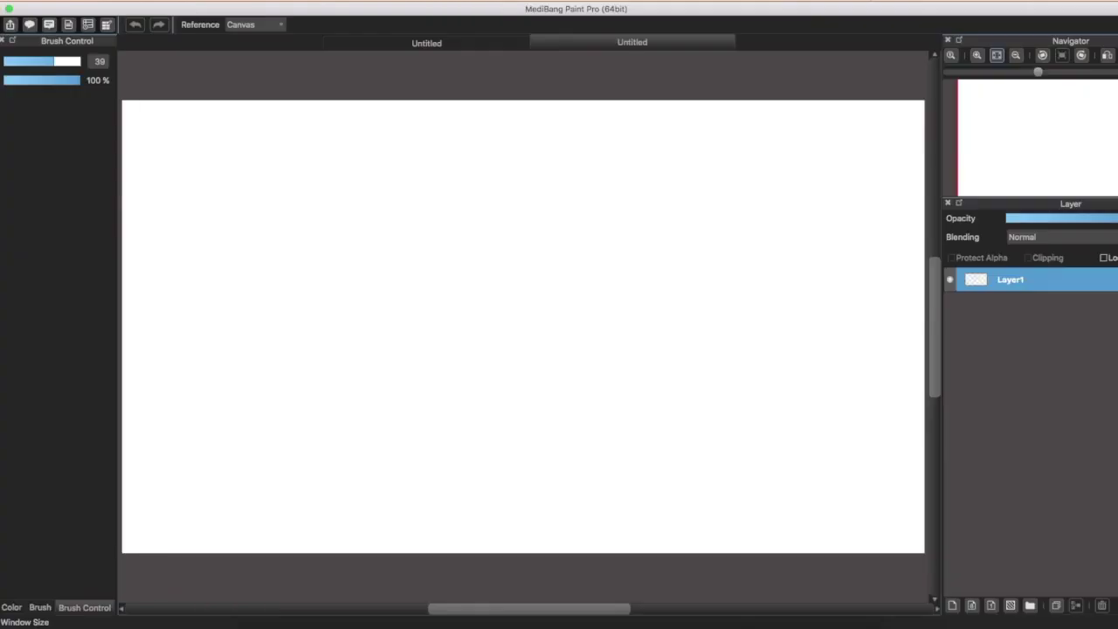
Sketch a round head outline on the new blank canvas in bright blue with a size 34 brush.
{"action": "key", "text": "super+v"}
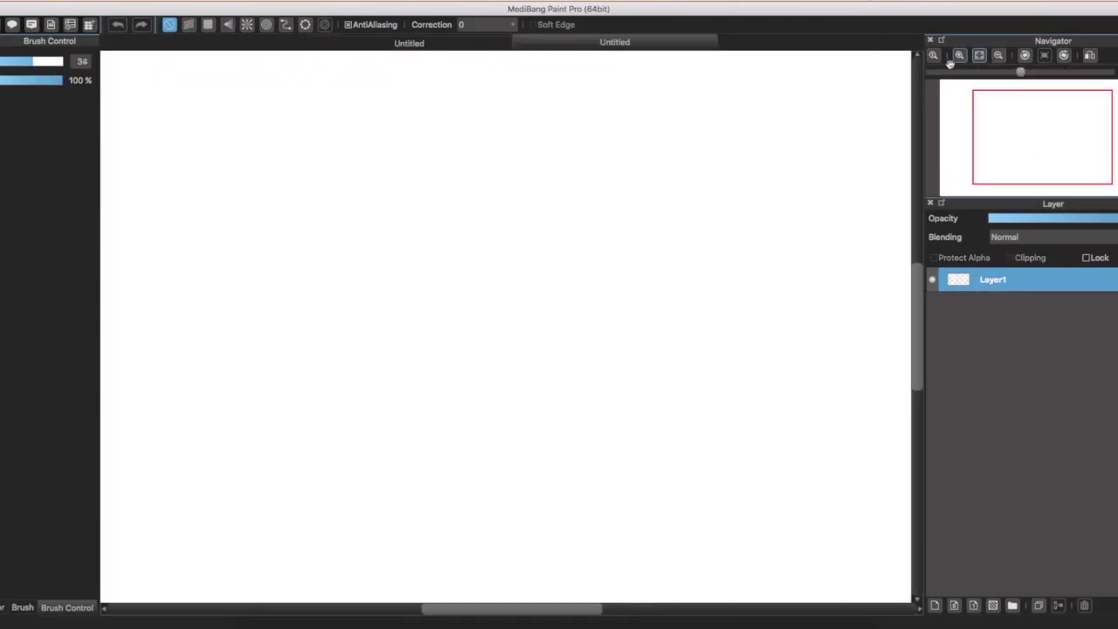
{"action": "left_click_drag", "start_coordinate": [499, 217], "coordinate": [503, 310]}
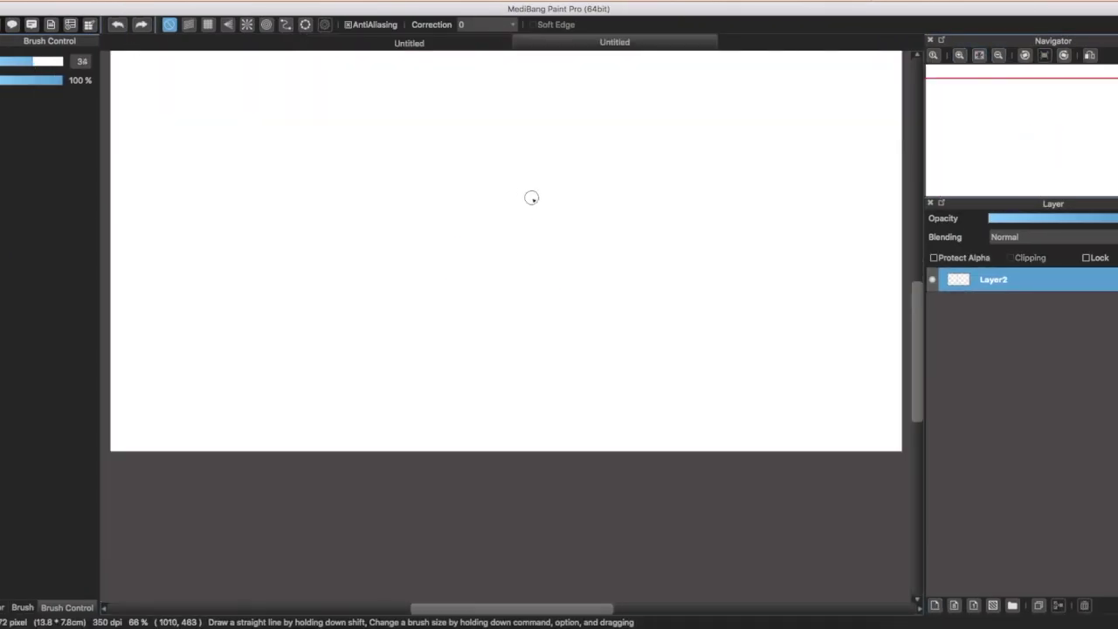
{"action": "key", "text": "super+z"}
{"action": "left_click_drag", "start_coordinate": [509, 184], "coordinate": [473, 225]}
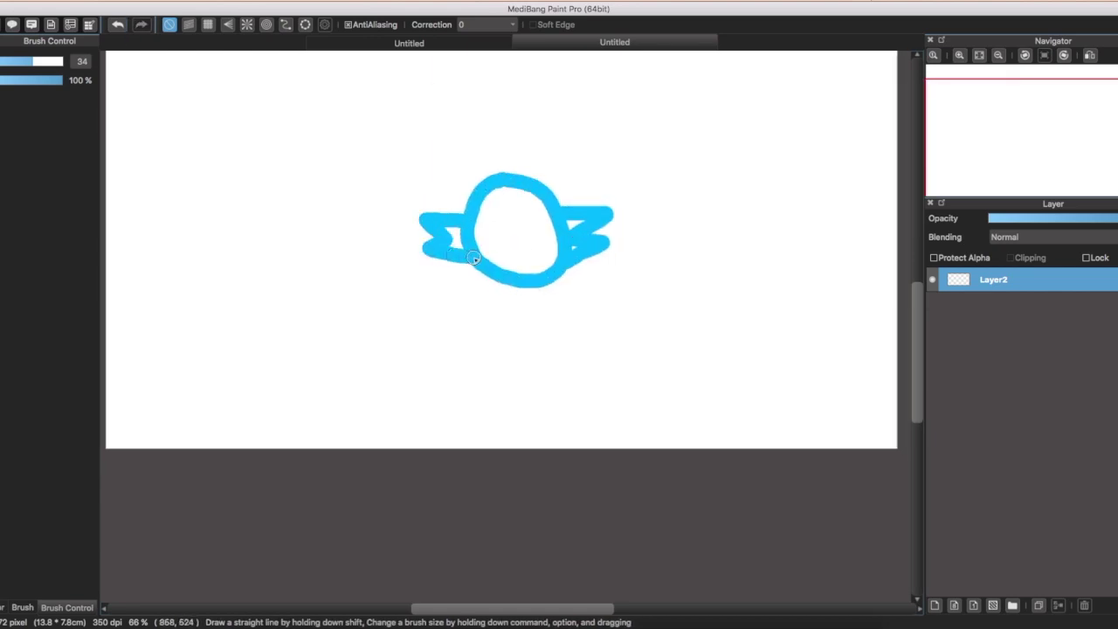
Redraw the cheek tufts and ears as wider points, and sketch the sloping neck with spiky fur and a scalloped chest mark.
{"action": "key", "text": "super+z"}
{"action": "left_click_drag", "start_coordinate": [560, 220], "coordinate": [592, 233]}
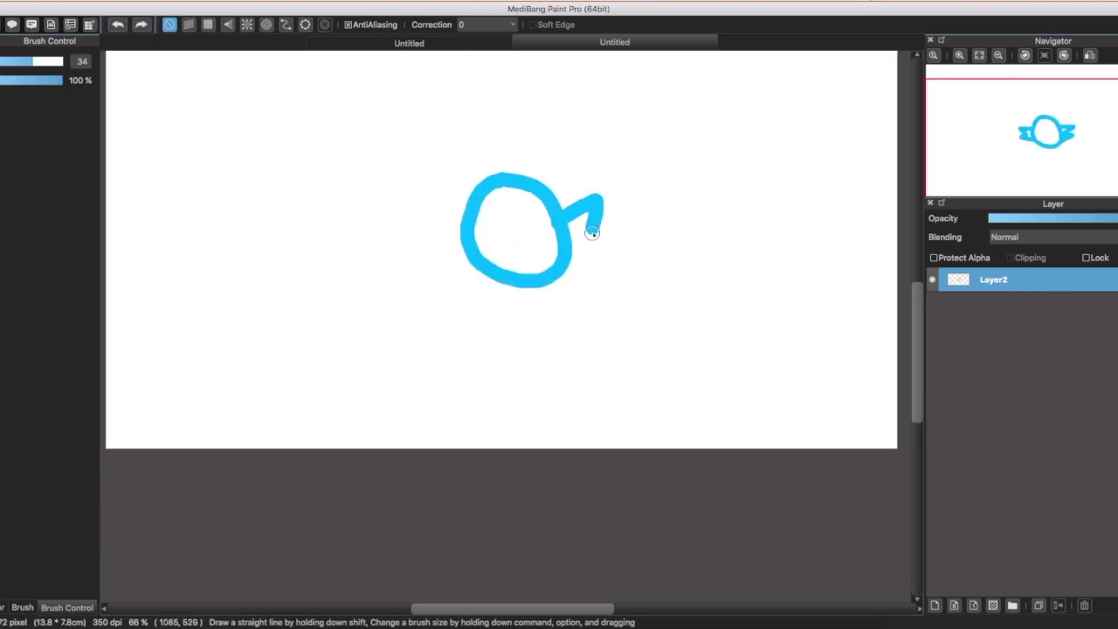
{"action": "left_click_drag", "start_coordinate": [439, 194], "coordinate": [450, 244]}
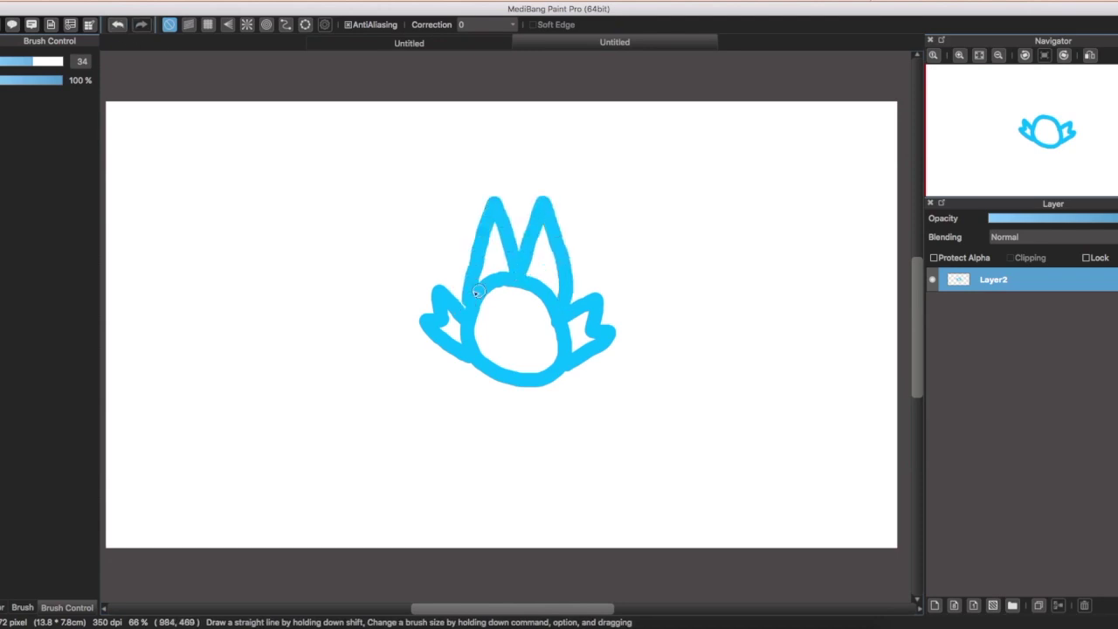
{"action": "key", "text": "super+z"}
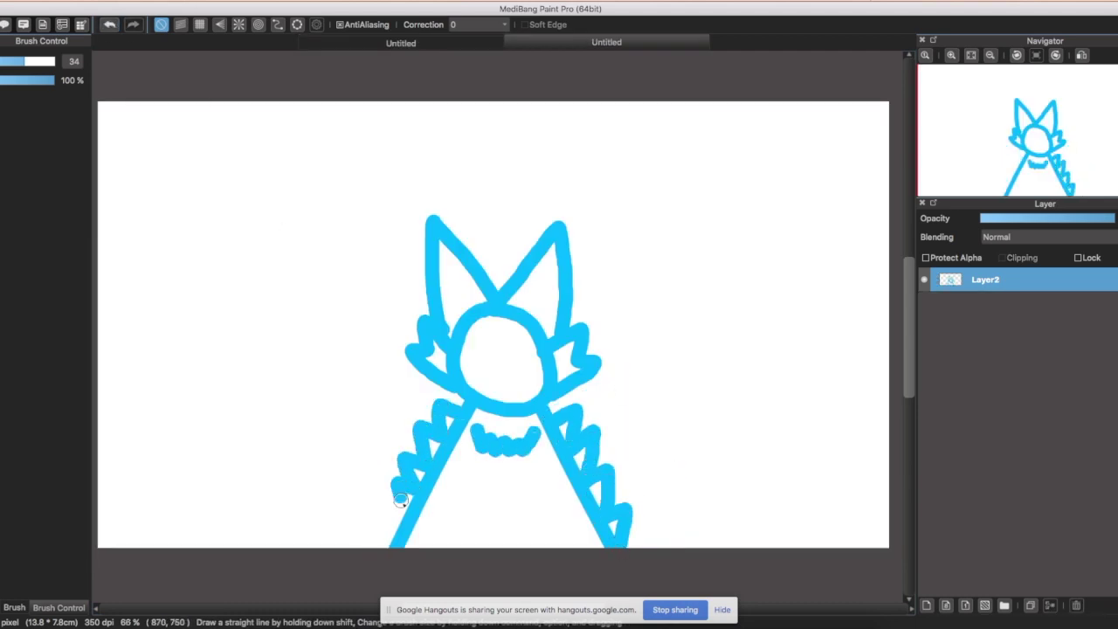
Switch to YouTube, skip ahead through several videos of the "my fave music" playlist, and return to MediBang Paint Pro.
{"action": "key", "text": "ctrl+Right"}
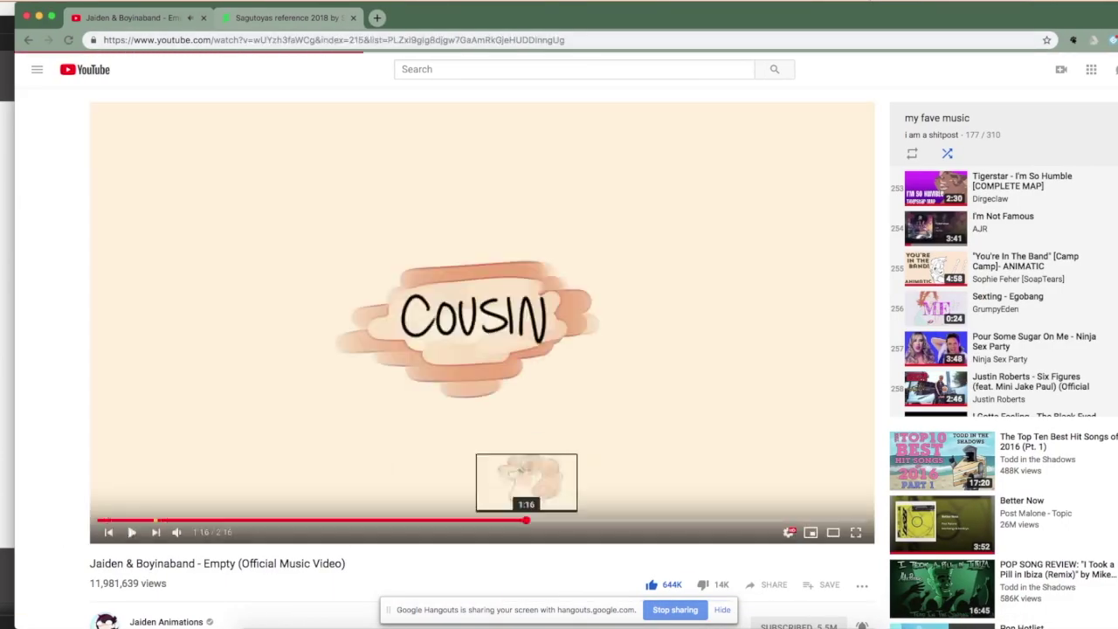
{"action": "left_click", "coordinate": [155, 532]}
{"action": "left_click", "coordinate": [156, 532]}
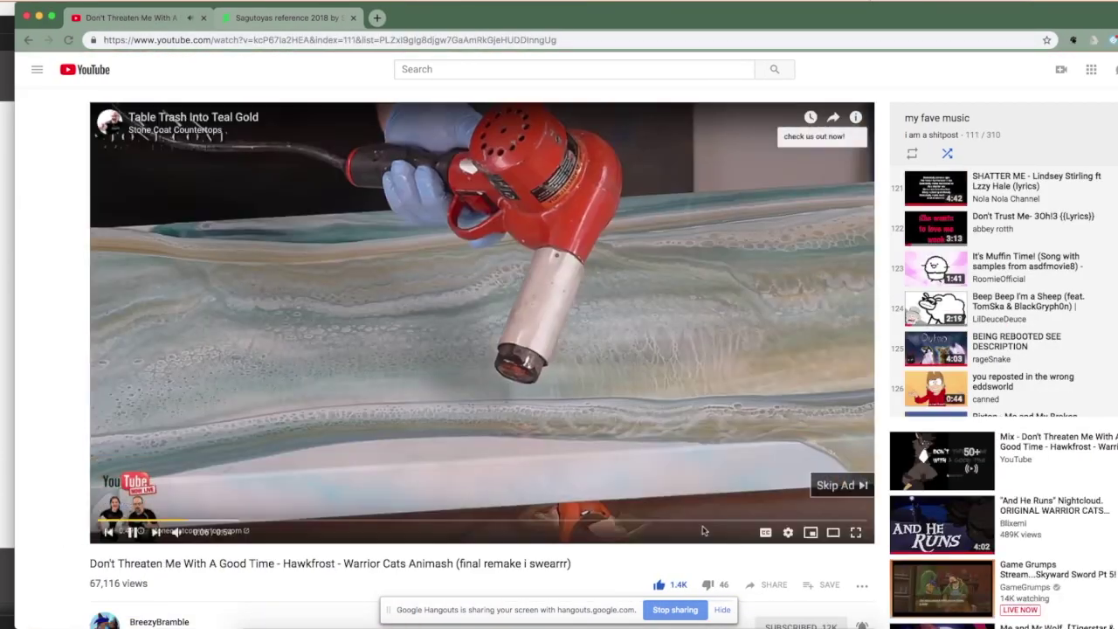
{"action": "left_click", "coordinate": [155, 531]}
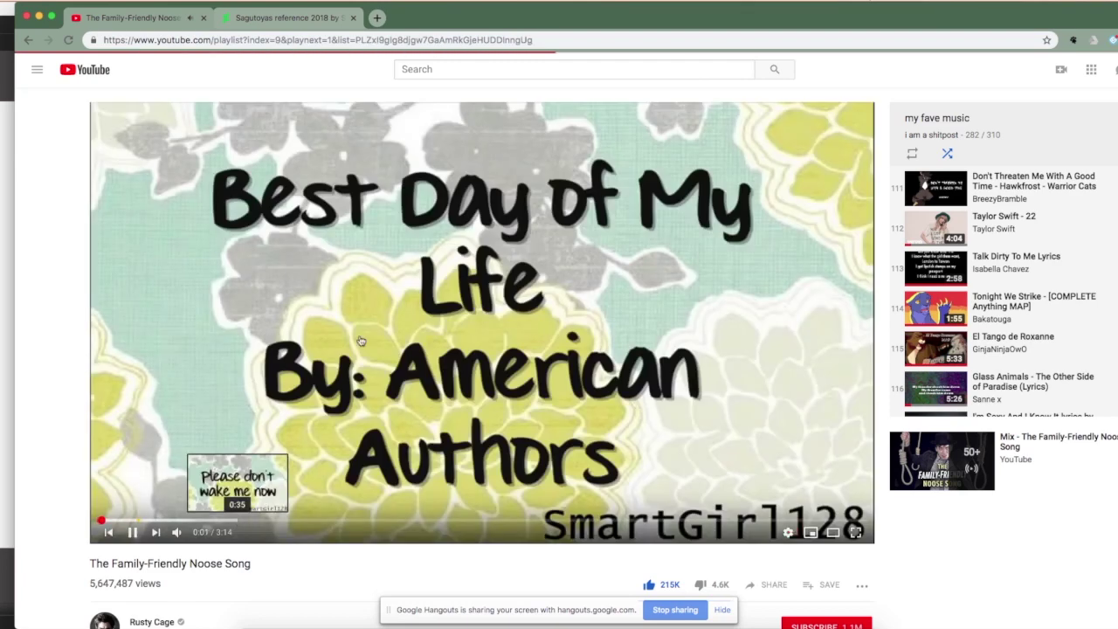
{"action": "key", "text": "ctrl+Left"}
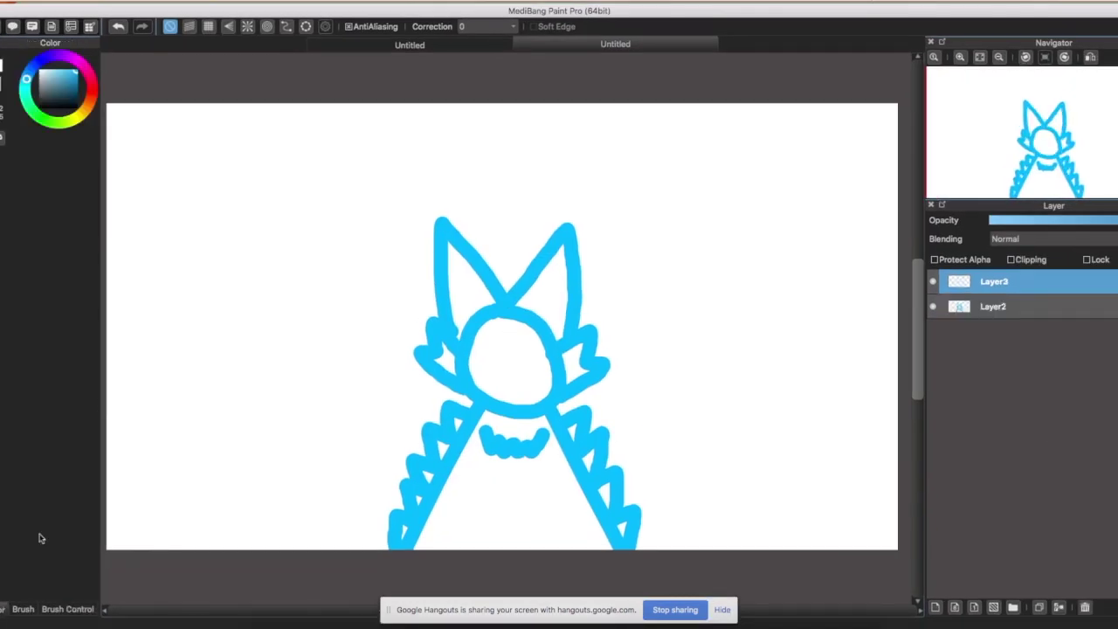
Choose black on Layer3 and ink the jagged fur along the right side of the neck with a thin line.
{"action": "left_click", "coordinate": [3, 611]}
{"action": "scroll", "coordinate": [732, 507], "scroll_direction": "up", "scroll_amount": 5}
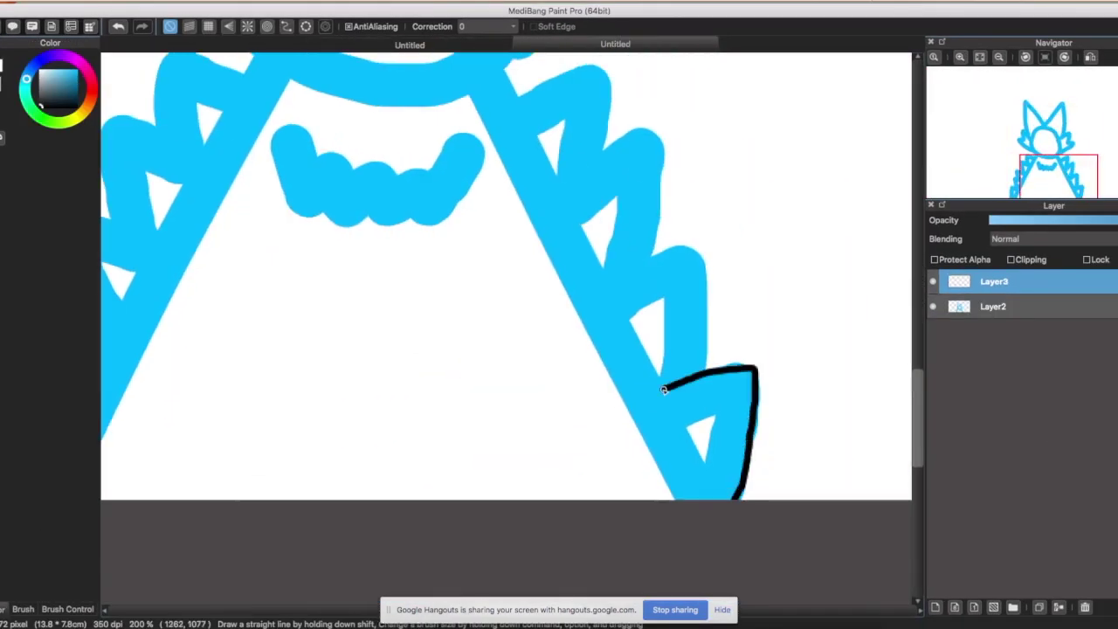
{"action": "scroll", "coordinate": [563, 186], "scroll_direction": "up", "scroll_amount": 3}
{"action": "scroll", "coordinate": [563, 186], "scroll_direction": "left", "scroll_amount": 2}
{"action": "left_click", "coordinate": [651, 236], "text": "shift"}
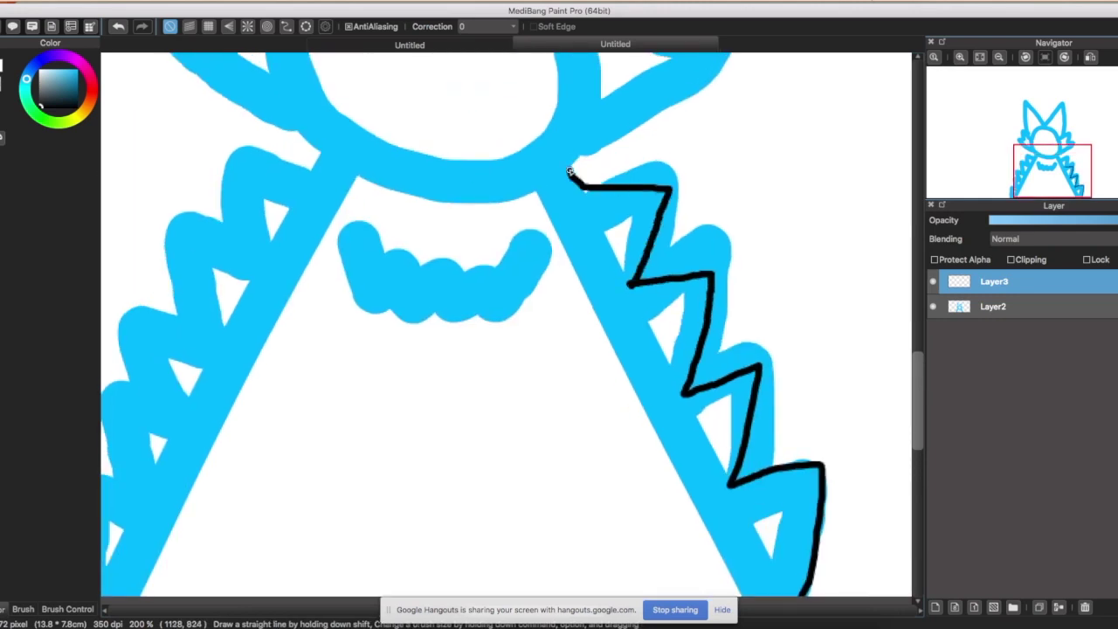
Ink the chin curve and the jagged fur down the left side of the neck to the canvas's lower edge.
{"action": "left_click_drag", "start_coordinate": [570, 175], "coordinate": [635, 166]}
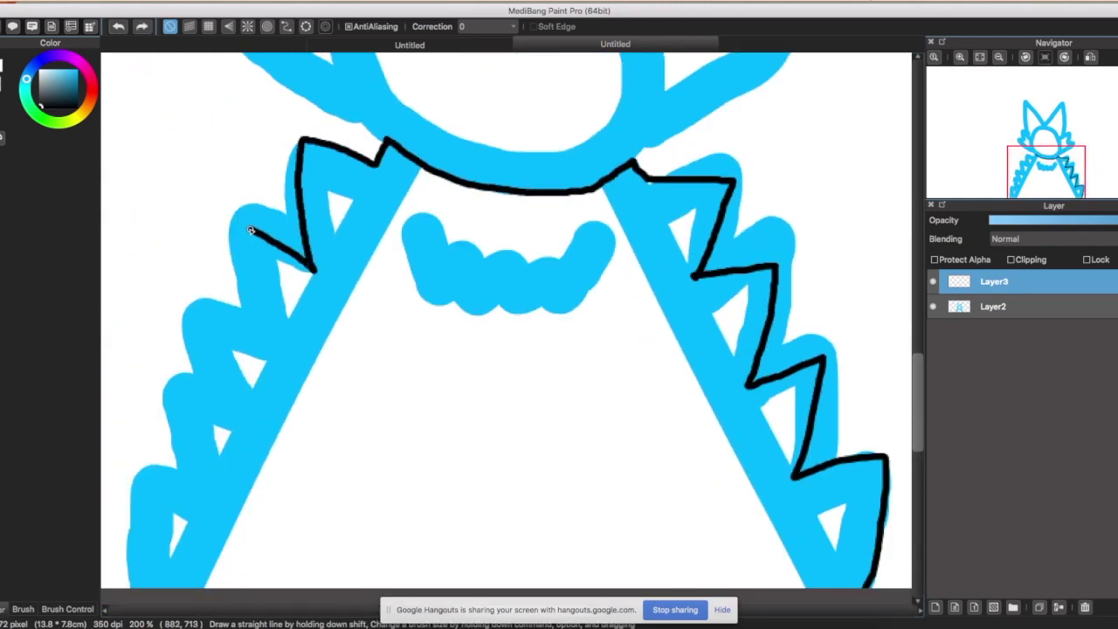
{"action": "left_click_drag", "start_coordinate": [204, 351], "coordinate": [244, 427]}
{"action": "scroll", "coordinate": [207, 206], "scroll_direction": "down", "scroll_amount": 6}
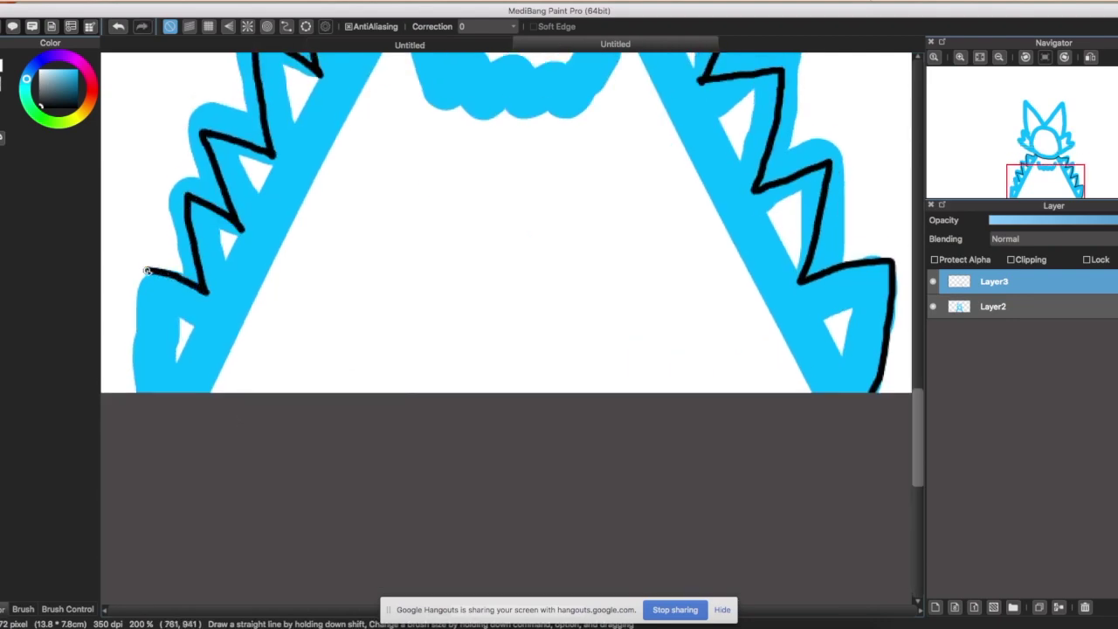
{"action": "scroll", "coordinate": [148, 272], "scroll_direction": "up", "scroll_amount": 5}
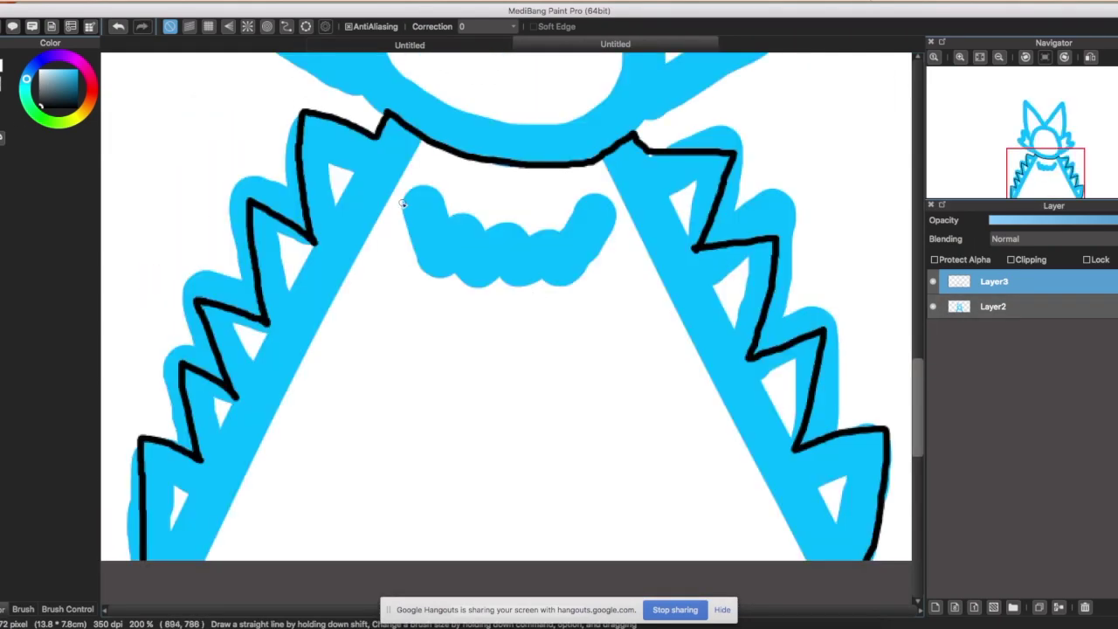
Check the ink with the blue sketch layer hidden and shown, and undo the last ink stroke on the scalloped chest mark.
{"action": "left_click", "coordinate": [933, 307]}
{"action": "left_click", "coordinate": [933, 307]}
{"action": "key", "text": "ctrl+z"}
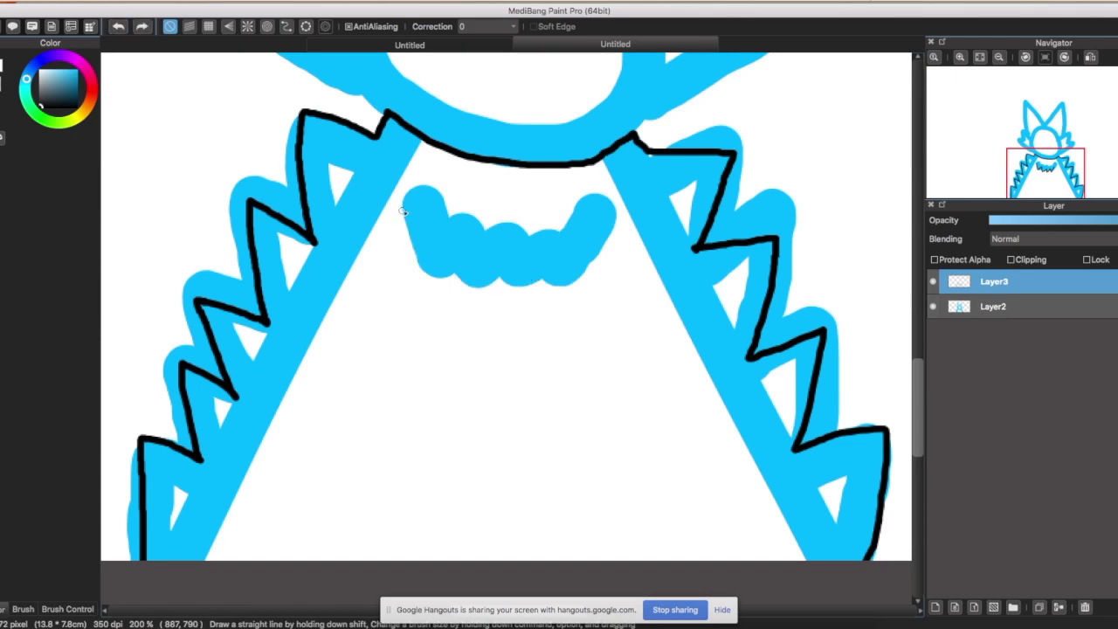
Ink the zigzag chest mark and the head outline from the right cheek spikes over the top of the head.
{"action": "scroll", "coordinate": [569, 357], "scroll_direction": "up", "scroll_amount": 6}
{"action": "scroll", "coordinate": [661, 516], "scroll_direction": "up", "scroll_amount": 5}
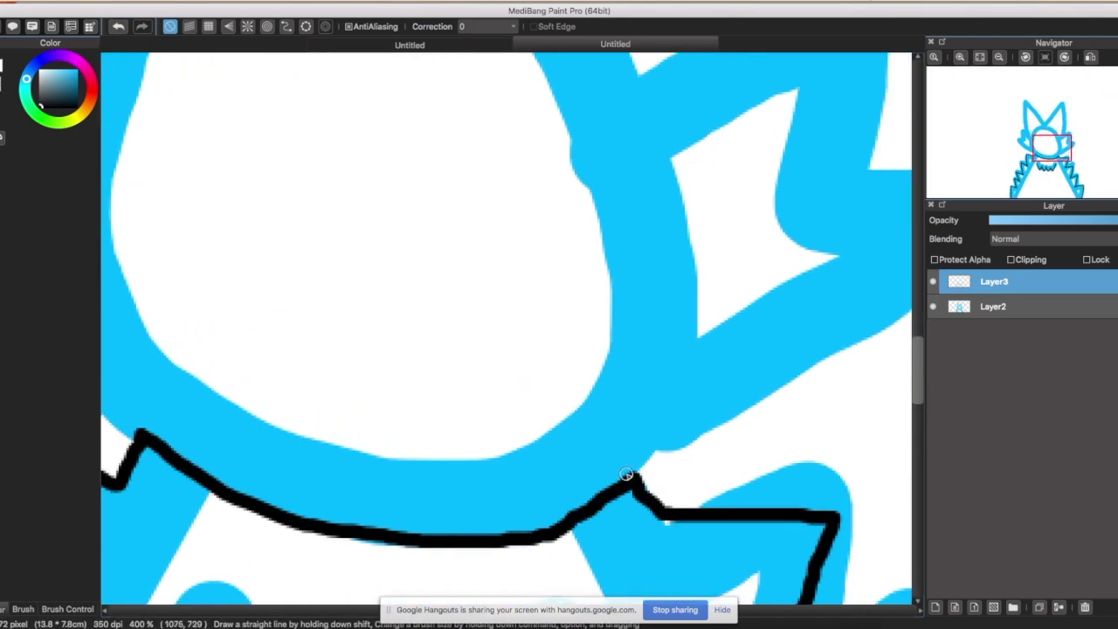
{"action": "mouse_move", "coordinate": [511, 207]}
{"action": "left_mouse_down"}
{"action": "mouse_move", "coordinate": [649, 320]}
{"action": "mouse_move", "coordinate": [242, 107]}
{"action": "mouse_move", "coordinate": [113, 218]}
{"action": "mouse_move", "coordinate": [339, 203]}
{"action": "mouse_move", "coordinate": [192, 54]}
{"action": "left_mouse_up"}
{"action": "left_click_drag", "start_coordinate": [192, 55], "coordinate": [182, 205]}
{"action": "left_click_drag", "start_coordinate": [182, 205], "coordinate": [287, 258]}
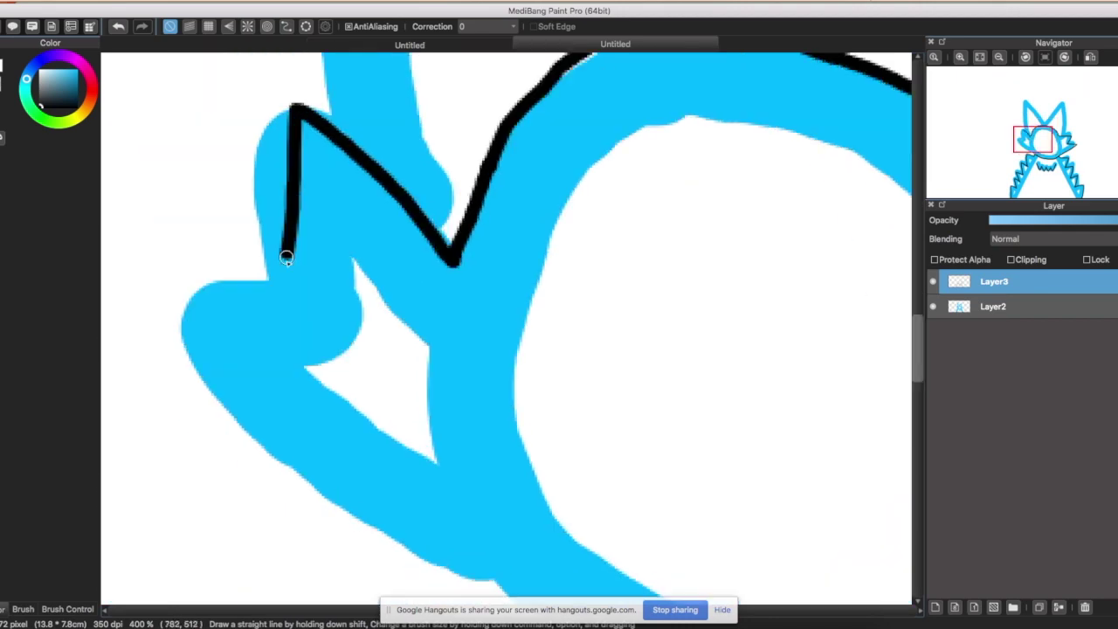
{"action": "left_click_drag", "start_coordinate": [346, 507], "coordinate": [503, 587]}
{"action": "scroll", "coordinate": [512, 294], "scroll_direction": "down", "scroll_amount": 5}
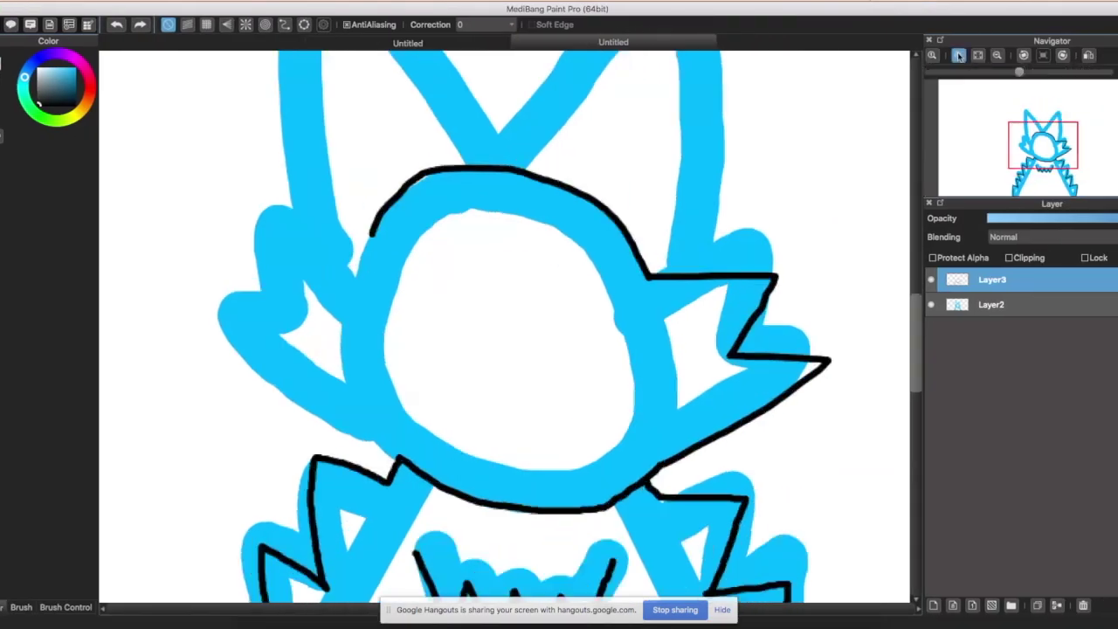
Ink the two fur spikes of the left cheek down toward the chin, undoing and redrawing the lines.
{"action": "scroll", "coordinate": [344, 292], "scroll_direction": "up", "scroll_amount": 5}
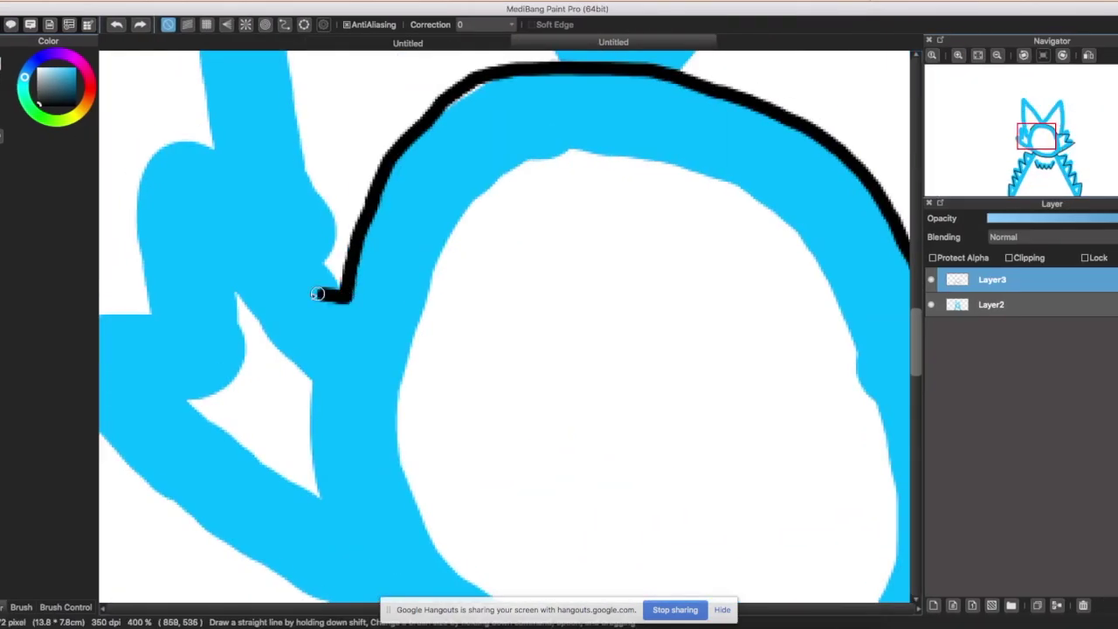
{"action": "left_click_drag", "start_coordinate": [344, 291], "coordinate": [201, 372]}
{"action": "scroll", "coordinate": [301, 330], "scroll_direction": "left", "scroll_amount": 3}
{"action": "left_click_drag", "start_coordinate": [331, 431], "coordinate": [213, 232]}
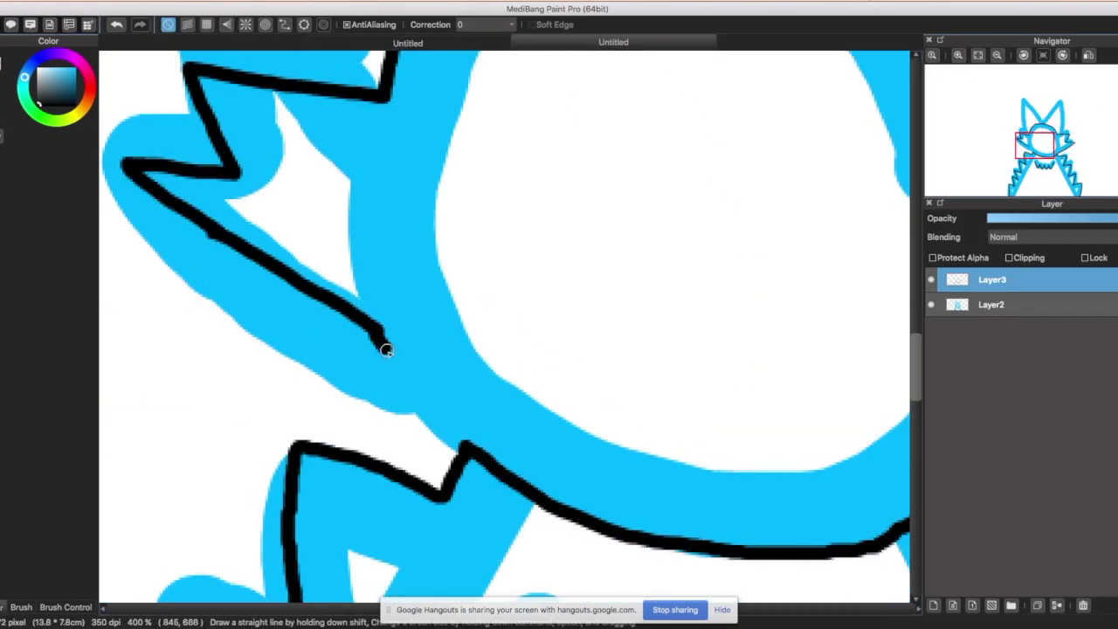
{"action": "key", "text": "ctrl+alt+0"}
{"action": "left_click", "coordinate": [128, 28]}
{"action": "scroll", "coordinate": [528, 137], "scroll_direction": "up", "scroll_amount": 4}
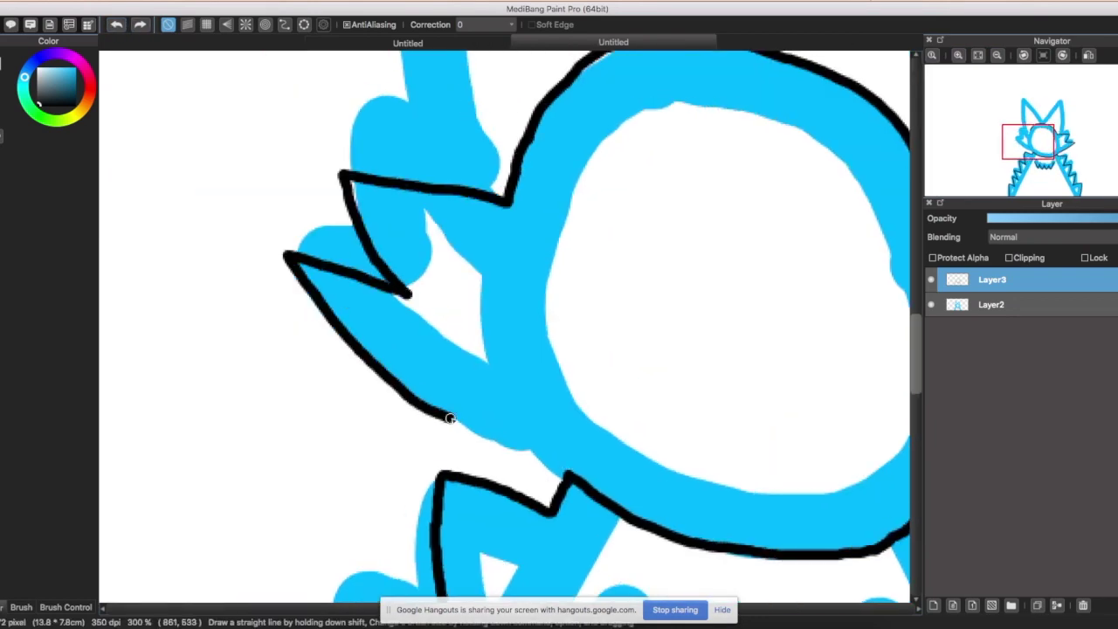
Check the ink with the blue sketch hidden, and ink both pointed ears above the head on Layer3.
{"action": "scroll", "coordinate": [486, 435], "scroll_direction": "down", "scroll_amount": 5}
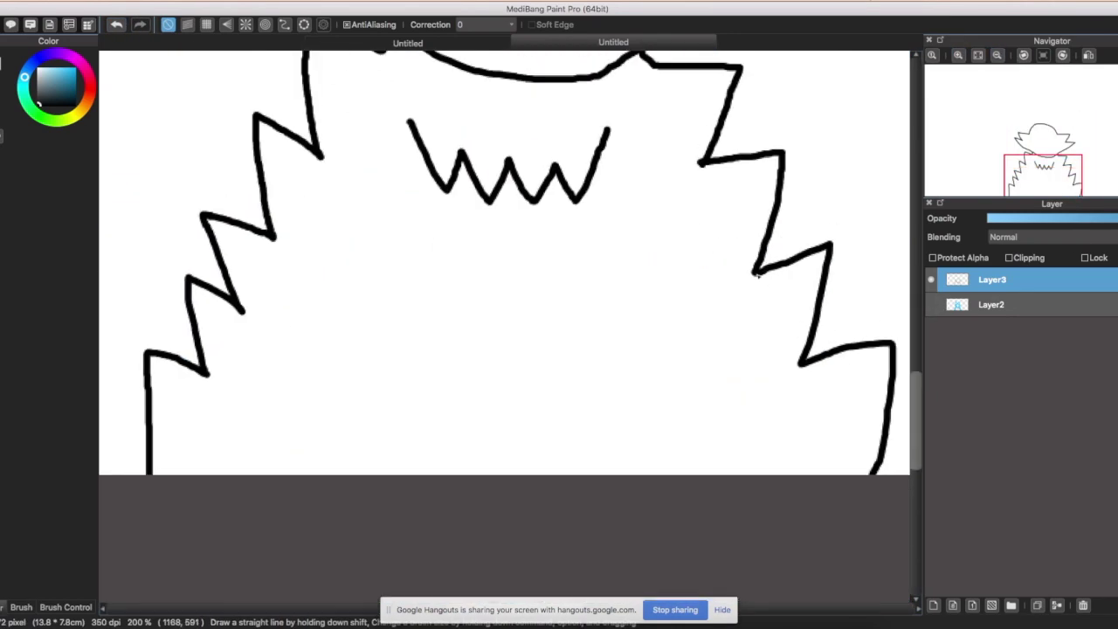
{"action": "scroll", "coordinate": [468, 389], "scroll_direction": "up", "scroll_amount": 3}
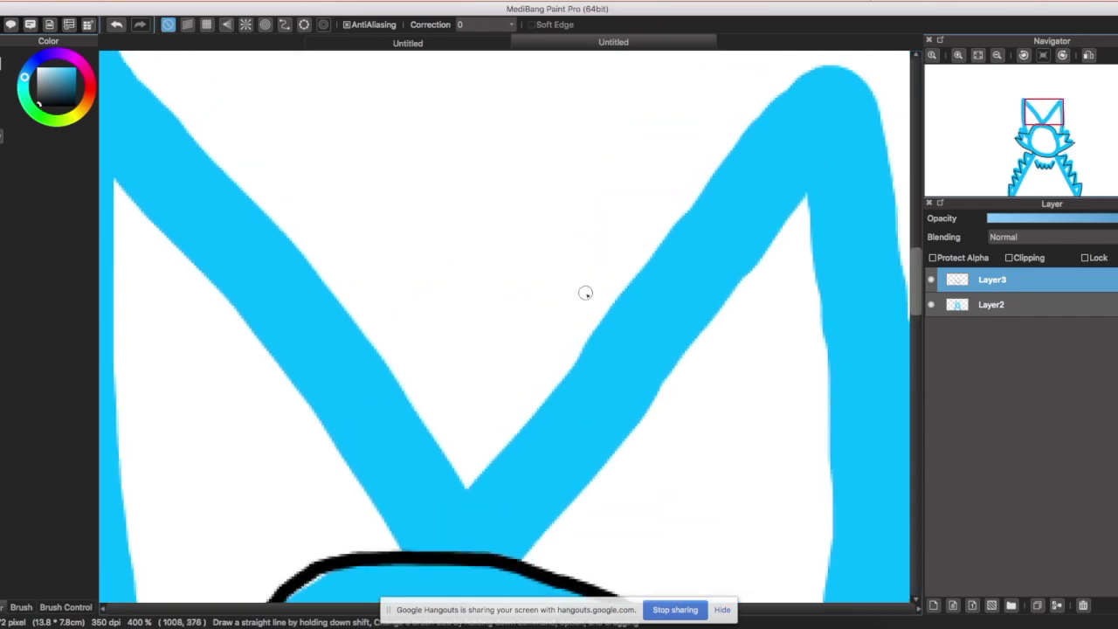
{"action": "left_click_drag", "start_coordinate": [474, 437], "coordinate": [669, 113]}
{"action": "left_click_drag", "start_coordinate": [681, 175], "coordinate": [757, 385]}
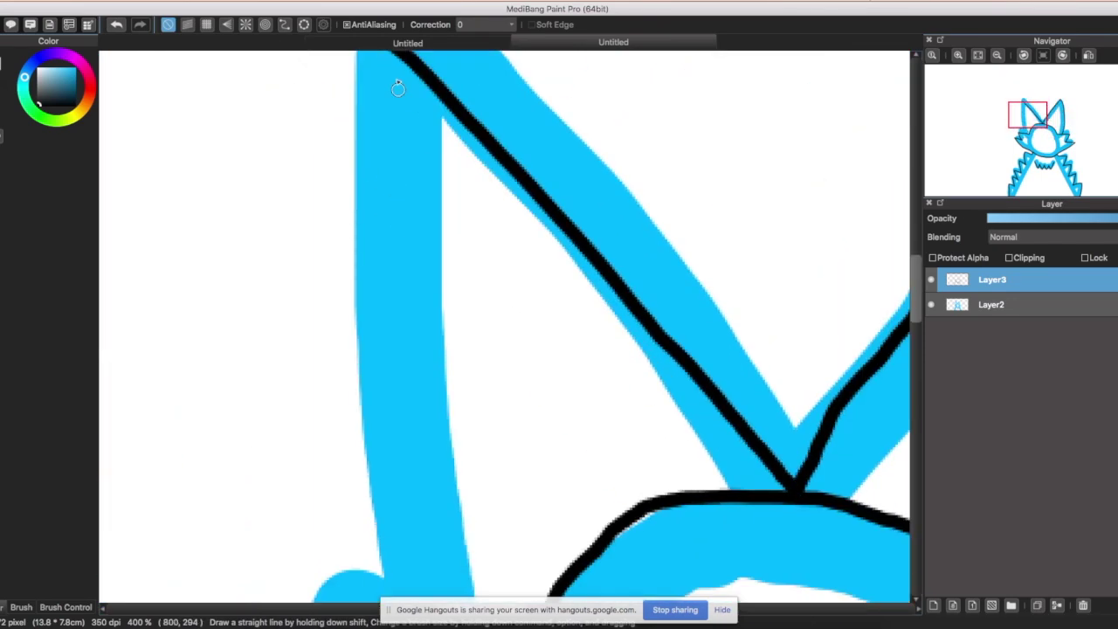
{"action": "left_click_drag", "start_coordinate": [379, 131], "coordinate": [369, 411]}
{"action": "left_click_drag", "start_coordinate": [370, 260], "coordinate": [397, 498]}
Delete the blue sketch layer Layer2 and add a new colour layer beneath the ink on Layer3.
{"action": "key", "text": "super+0"}
{"action": "left_click", "coordinate": [930, 305]}
{"action": "left_click", "coordinate": [987, 305]}
{"action": "left_click", "coordinate": [1083, 606]}
{"action": "left_click", "coordinate": [933, 605]}
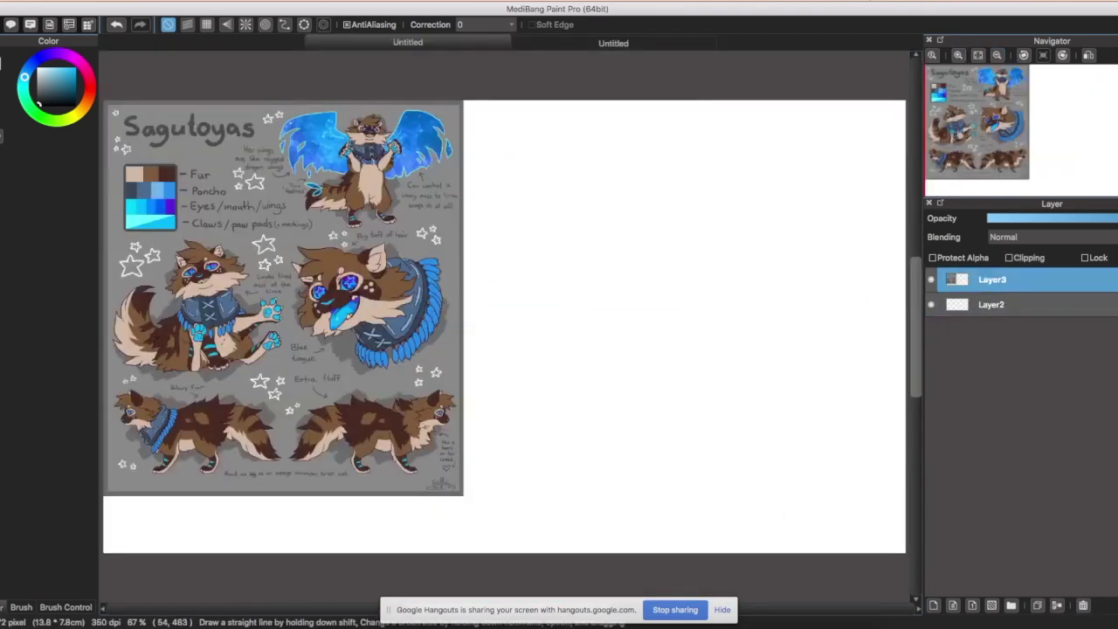
Sample the medium brown from the reference sheet and fill the cat's ears, head and body with it on Layer4.
{"action": "key", "text": "g"}
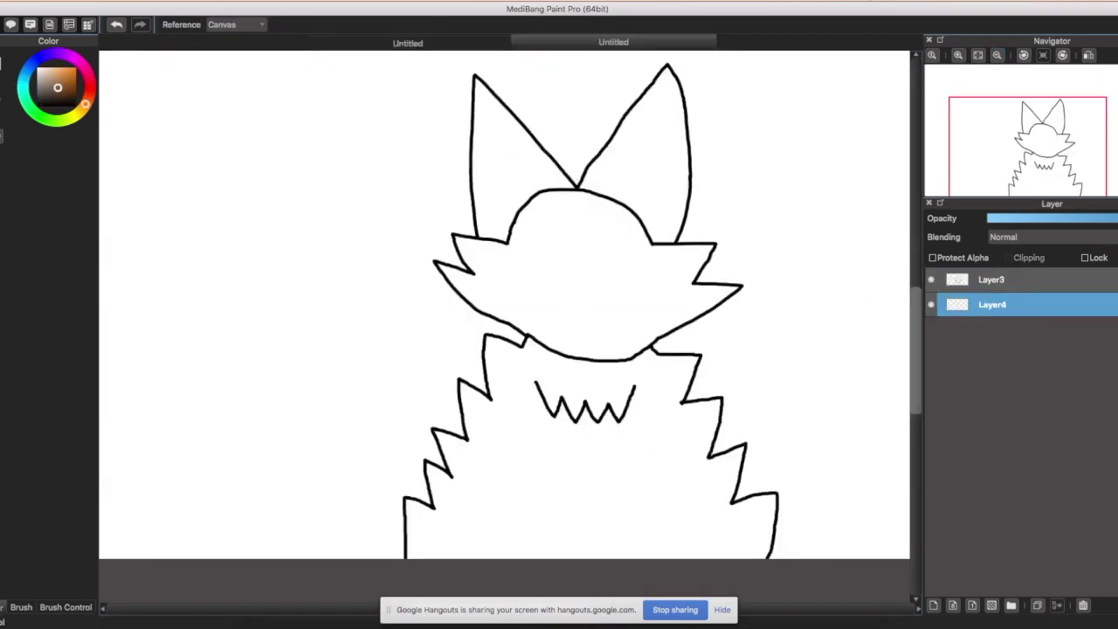
{"action": "left_click", "coordinate": [497, 165]}
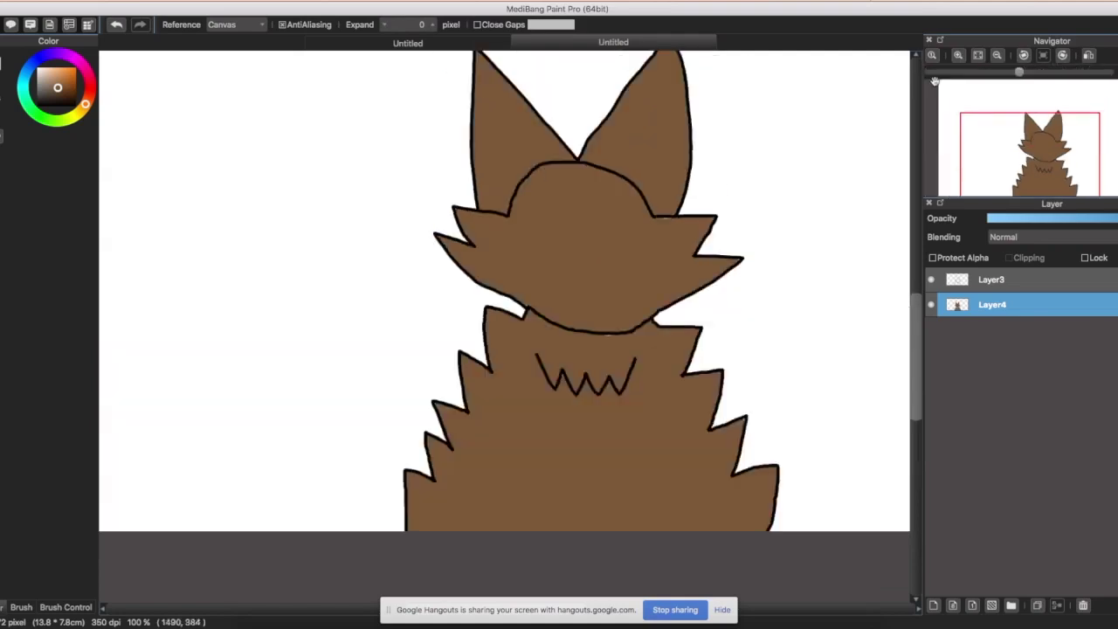
{"action": "key", "text": "super+plus"}
{"action": "key", "text": "b"}
{"action": "scroll", "coordinate": [498, 332], "scroll_direction": "up", "scroll_amount": 5}
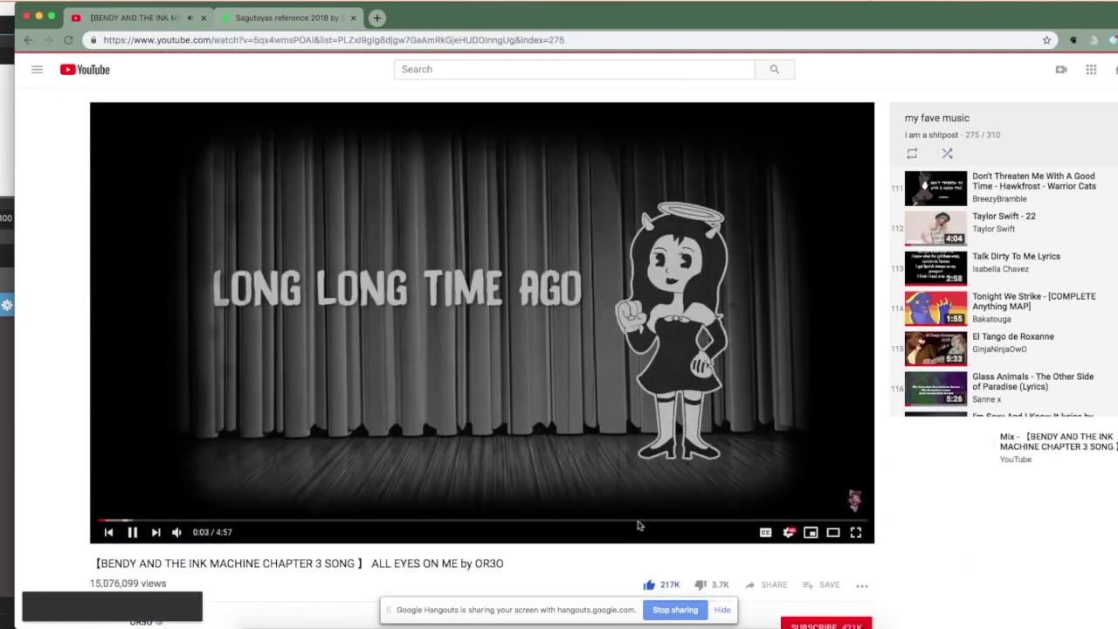
Switch to YouTube and shuffle the "my fave music" playlist.
{"action": "left_click", "coordinate": [947, 153]}
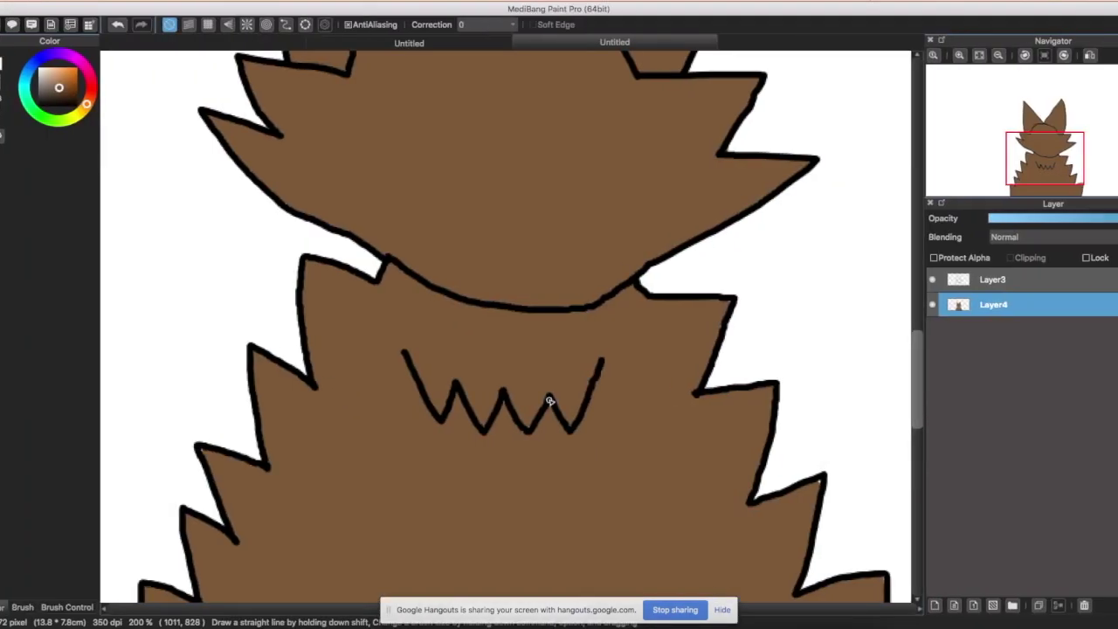
Sample the beige from the reference sheet and use it to outline and fill the cat's chest and belly on Layer4.
{"action": "scroll", "coordinate": [549, 400], "scroll_direction": "down", "scroll_amount": 5}
{"action": "scroll", "coordinate": [689, 445], "scroll_direction": "up", "scroll_amount": 5}
{"action": "scroll", "coordinate": [242, 375], "scroll_direction": "up", "scroll_amount": 3}
{"action": "scroll", "coordinate": [330, 381], "scroll_direction": "up", "scroll_amount": 3}
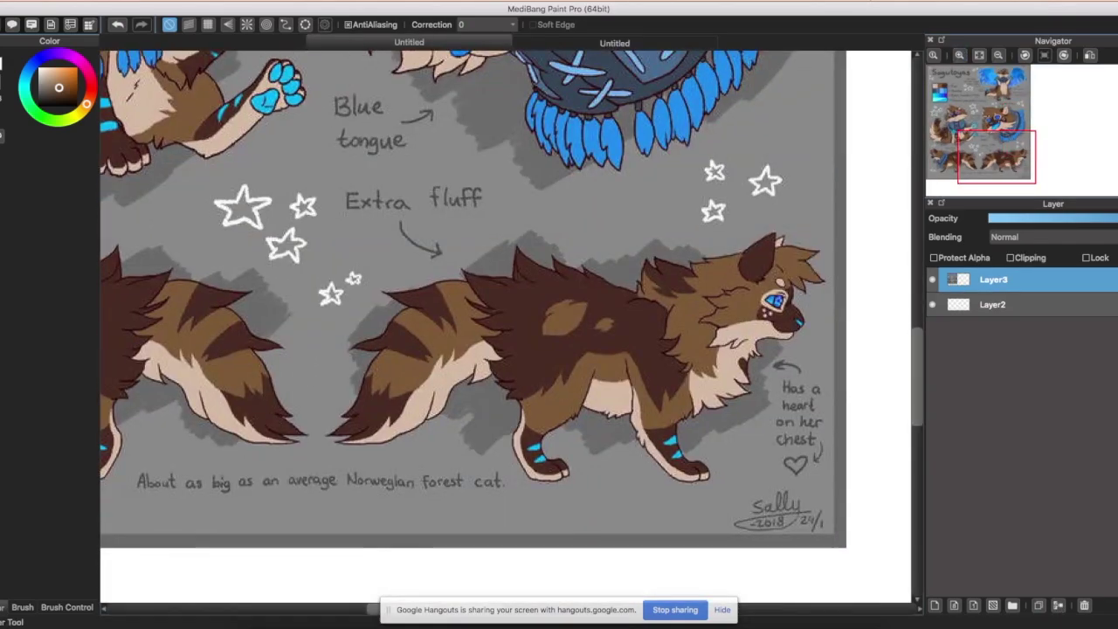
{"action": "scroll", "coordinate": [728, 371], "scroll_direction": "up", "scroll_amount": 10}
{"action": "scroll", "coordinate": [728, 370], "scroll_direction": "down", "scroll_amount": 2}
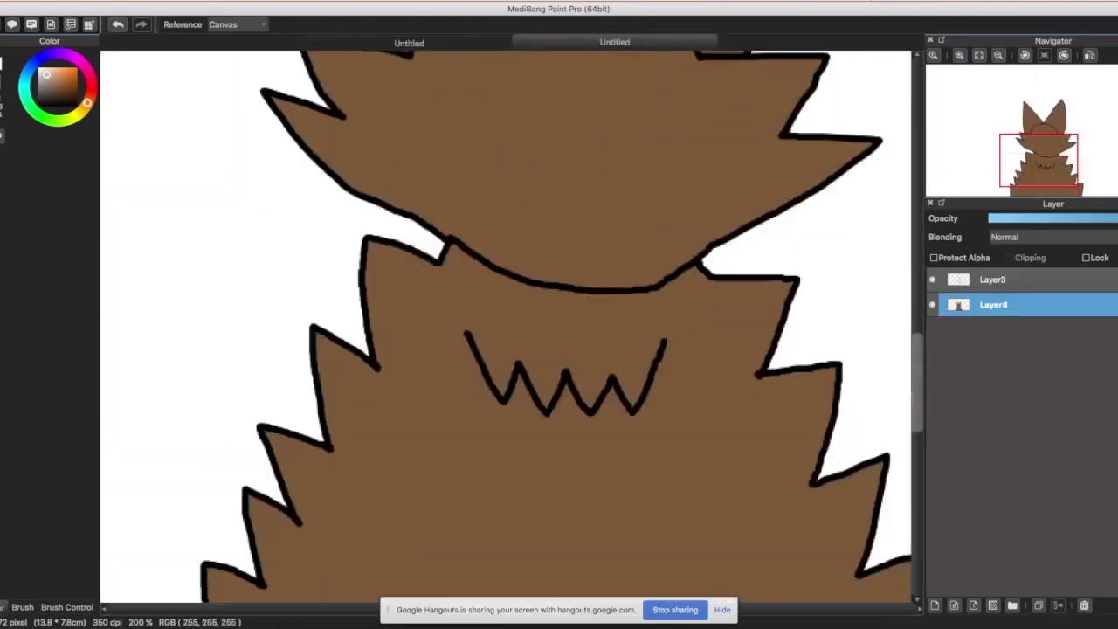
{"action": "left_click_drag", "start_coordinate": [472, 133], "coordinate": [430, 207]}
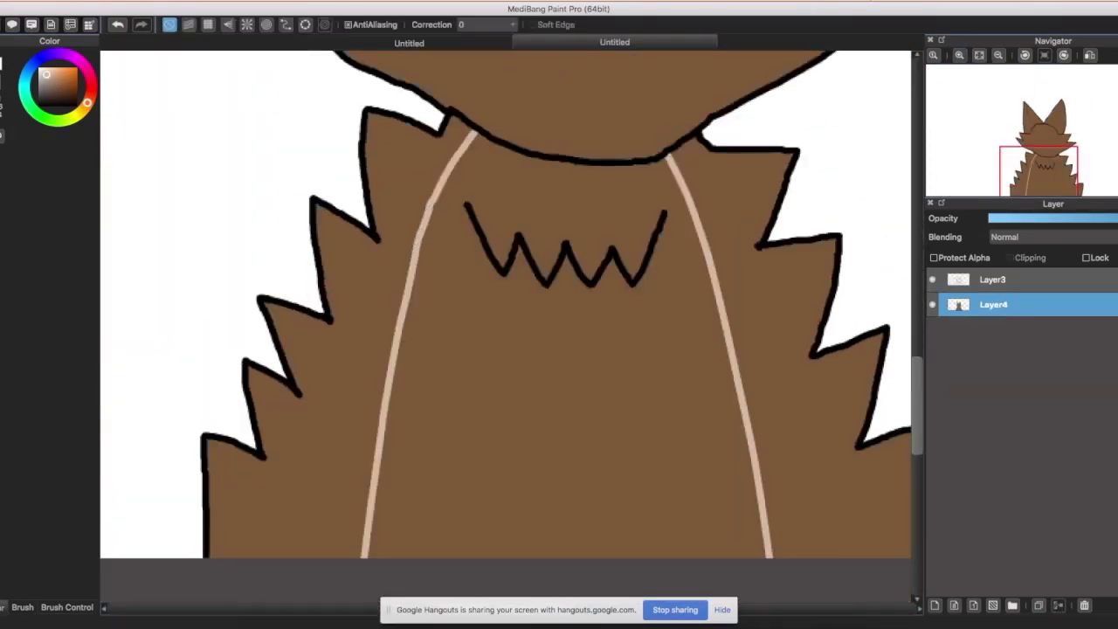
{"action": "key", "text": "g"}
{"action": "left_click", "coordinate": [410, 437]}
{"action": "key", "text": "b"}
{"action": "scroll", "coordinate": [401, 498], "scroll_direction": "up", "scroll_amount": 1}
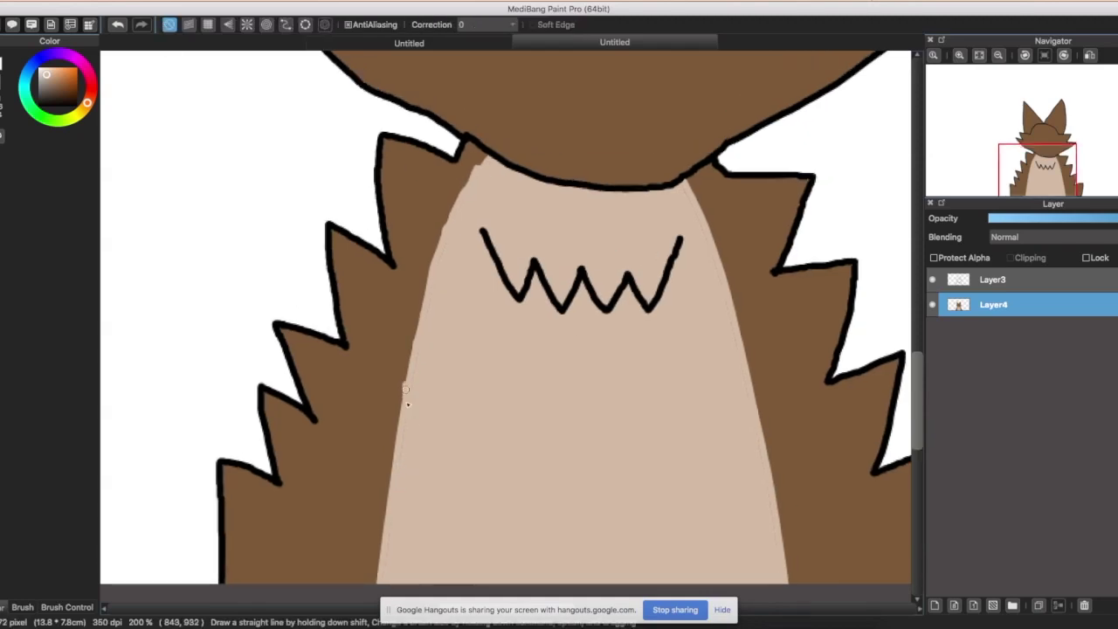
Draw a beige line across the face between the cheek spikes and fill the muzzle below it with beige.
{"action": "scroll", "coordinate": [407, 404], "scroll_direction": "down", "scroll_amount": 5}
{"action": "scroll", "coordinate": [694, 181], "scroll_direction": "up", "scroll_amount": 3}
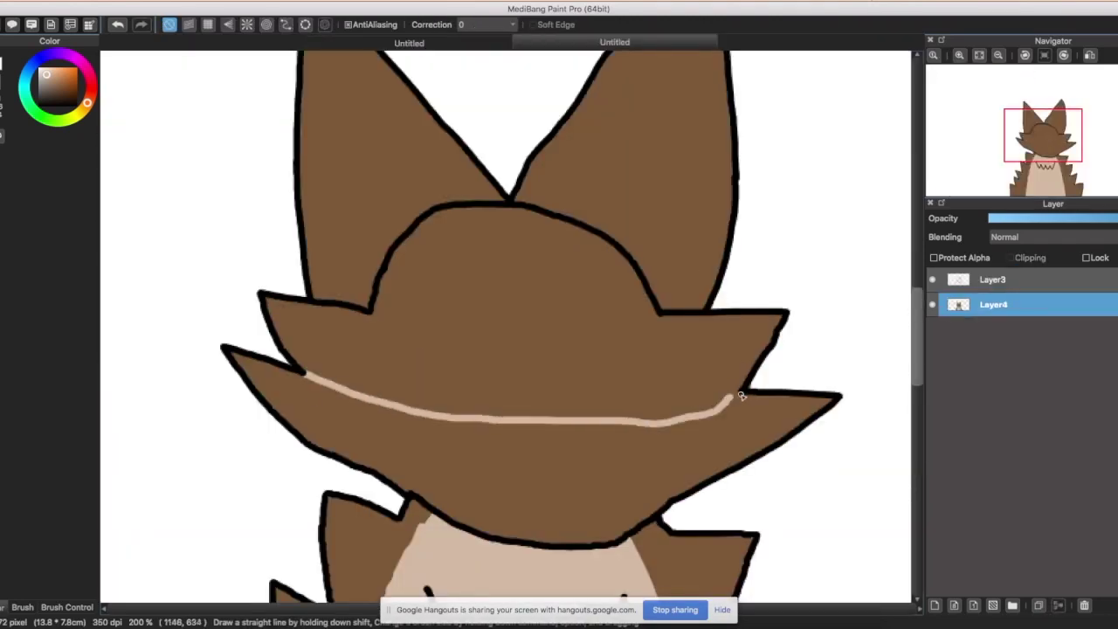
{"action": "key", "text": "g"}
{"action": "left_click", "coordinate": [741, 398]}
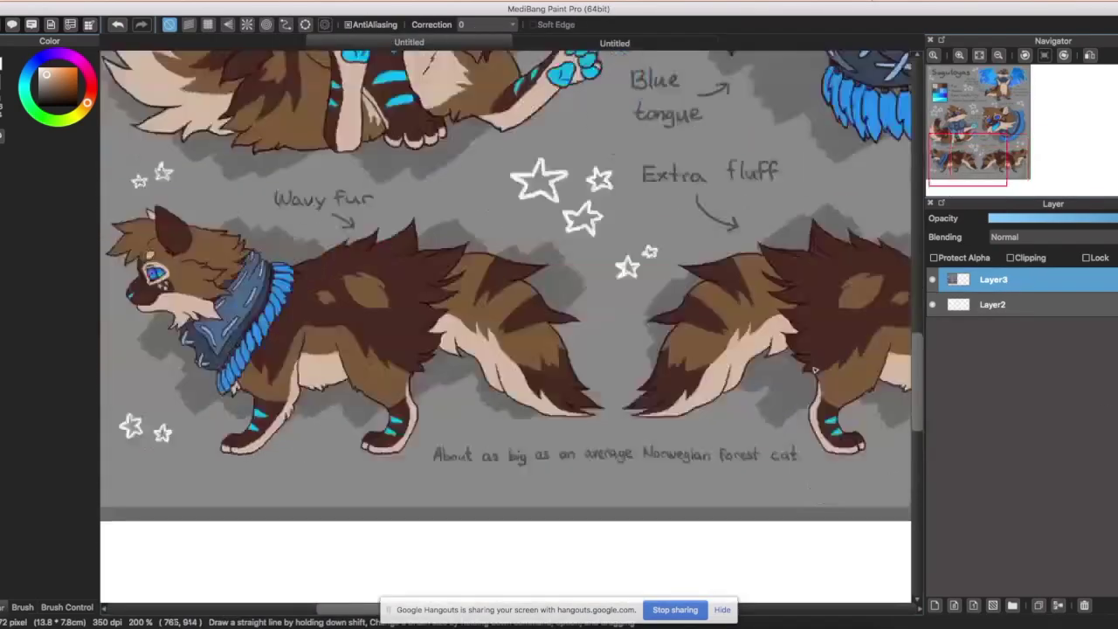
Consult the reference sheet, sample its dark brown and fill both ears with it on Layer4.
{"action": "scroll", "coordinate": [506, 323], "scroll_direction": "up", "scroll_amount": 5}
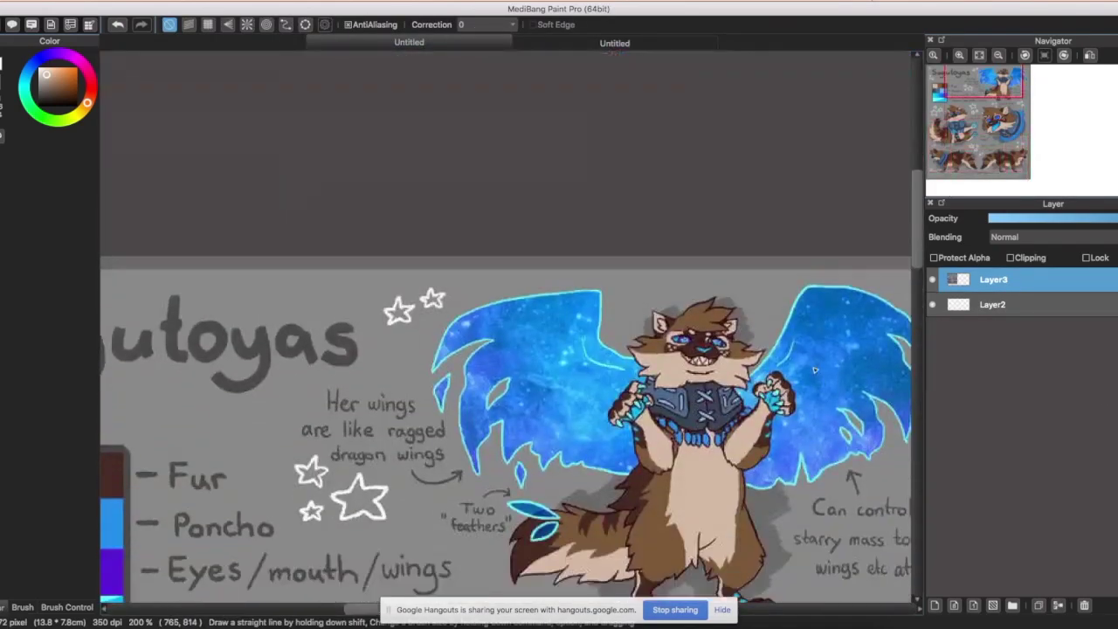
{"action": "scroll", "coordinate": [591, 181], "scroll_direction": "down", "scroll_amount": 10}
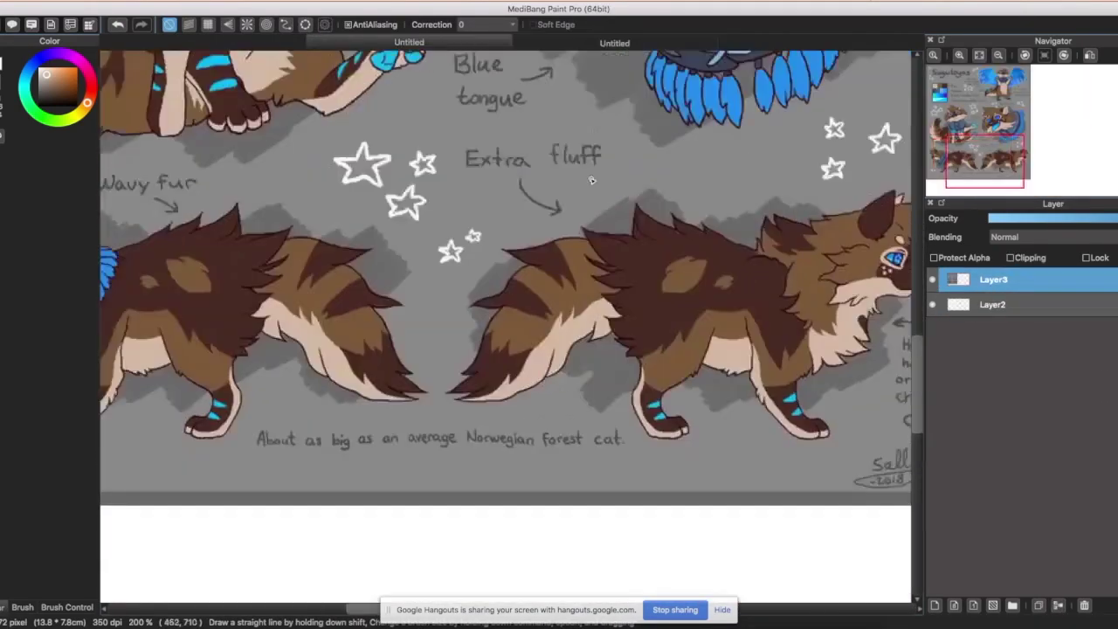
{"action": "scroll", "coordinate": [592, 181], "scroll_direction": "up", "scroll_amount": 5}
{"action": "left_click", "coordinate": [614, 42]}
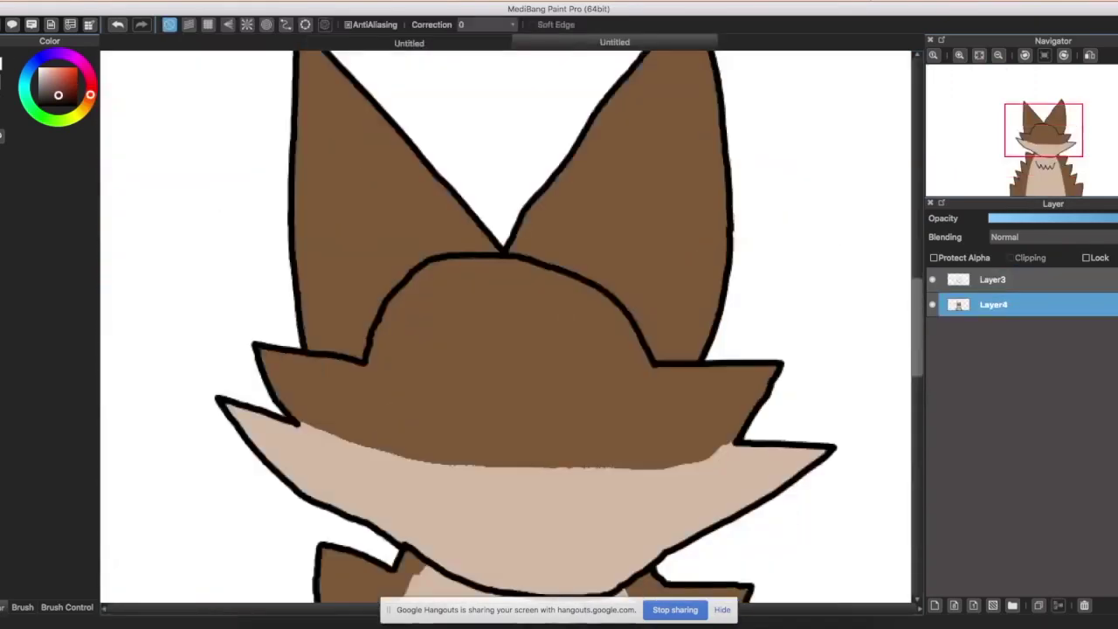
{"action": "key", "text": "g"}
{"action": "left_click", "coordinate": [349, 136]}
{"action": "key", "text": "b"}
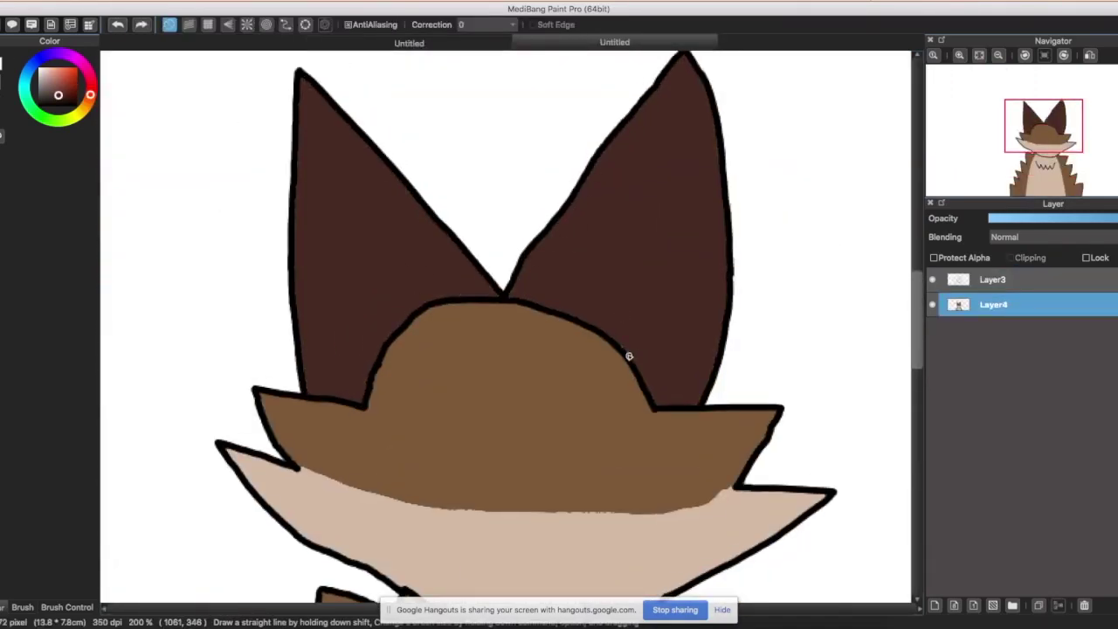
Consult the reference markings and try a three-lobed dark brown patch on the face above the beige muzzle.
{"action": "scroll", "coordinate": [628, 356], "scroll_direction": "down", "scroll_amount": 3}
{"action": "left_click", "coordinate": [409, 42]}
{"action": "scroll", "coordinate": [186, 302], "scroll_direction": "up", "scroll_amount": 3}
{"action": "scroll", "coordinate": [186, 303], "scroll_direction": "down", "scroll_amount": 2}
{"action": "left_click", "coordinate": [614, 42]}
{"action": "left_click_drag", "start_coordinate": [385, 270], "coordinate": [412, 248]}
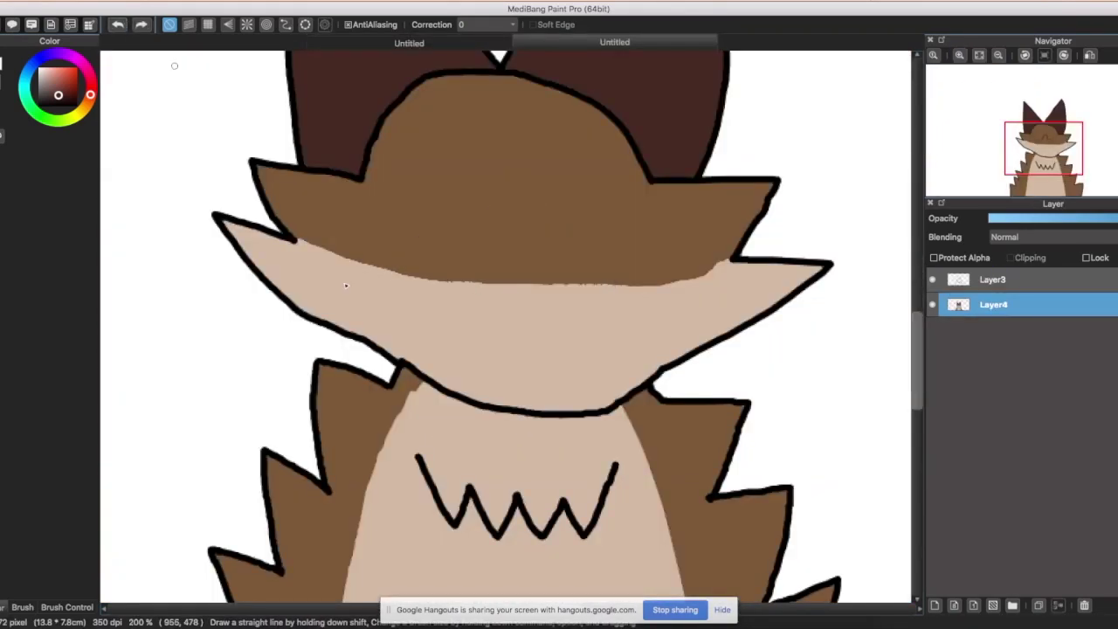
{"action": "key", "text": "ctrl+z"}
{"action": "left_click", "coordinate": [409, 42]}
{"action": "left_click", "coordinate": [614, 42]}
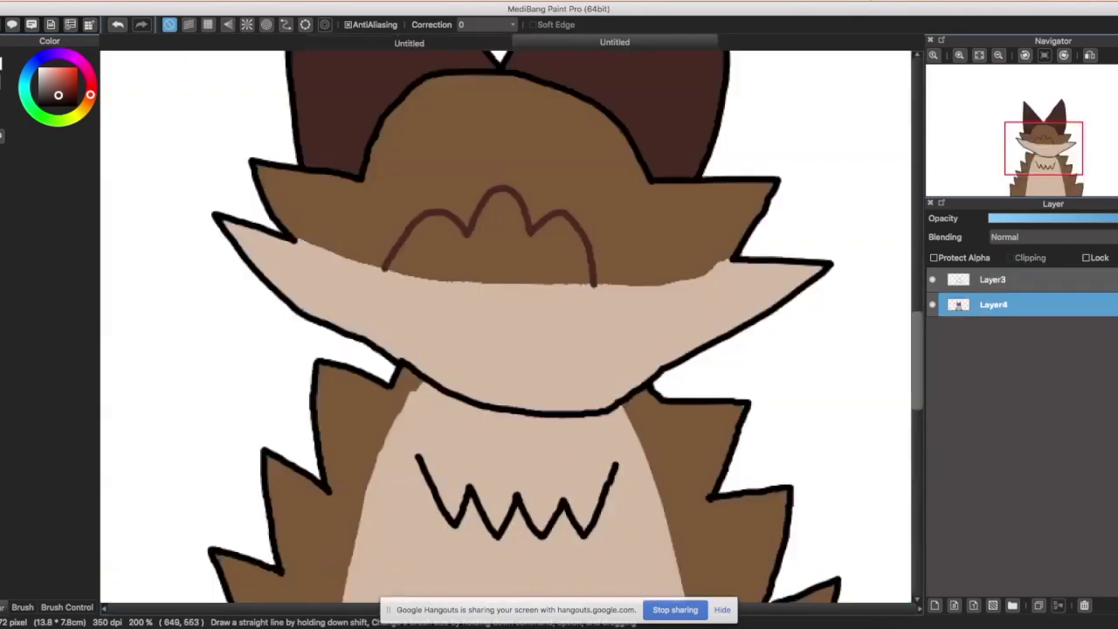
{"action": "left_click", "coordinate": [516, 232]}
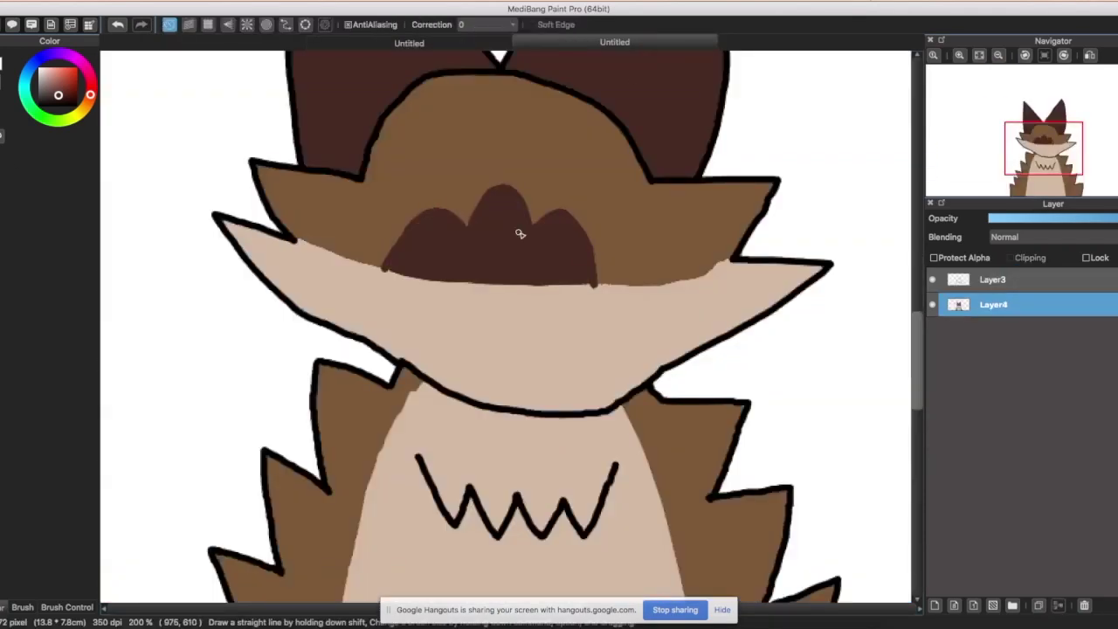
Switch to YouTube, skip ahead in the "my fave music" playlist, and return to MediBang Paint Pro.
{"action": "left_click", "coordinate": [409, 42]}
{"action": "key", "text": "super+Tab"}
{"action": "key", "text": "shift+n"}
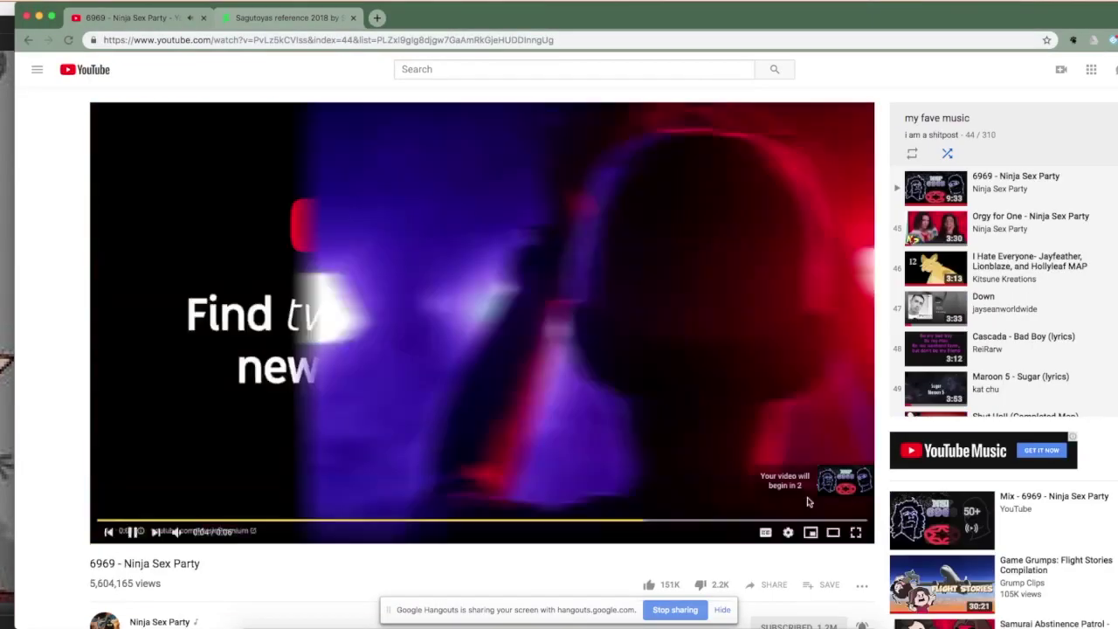
{"action": "key", "text": "shift+n"}
{"action": "key", "text": "super+Tab"}
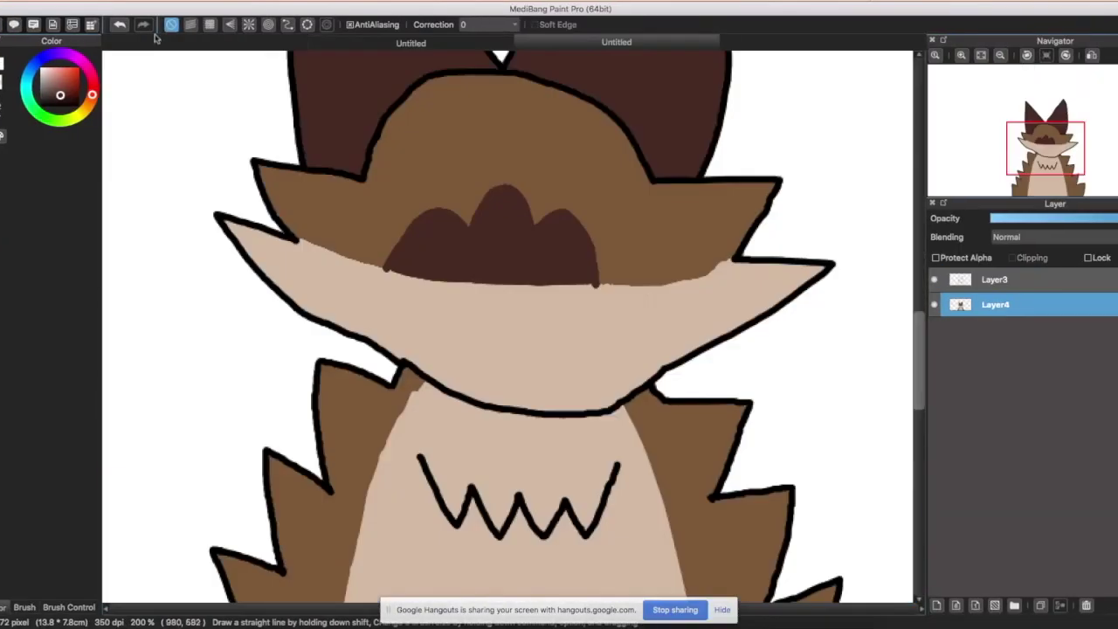
Undo the dark brown face patch and try two black arched eye lines on the face.
{"action": "key", "text": "ctrl+z"}
{"action": "key", "text": "ctrl+z"}
{"action": "scroll", "coordinate": [511, 192], "scroll_direction": "up", "scroll_amount": 2}
{"action": "left_click_drag", "start_coordinate": [380, 321], "coordinate": [451, 296]}
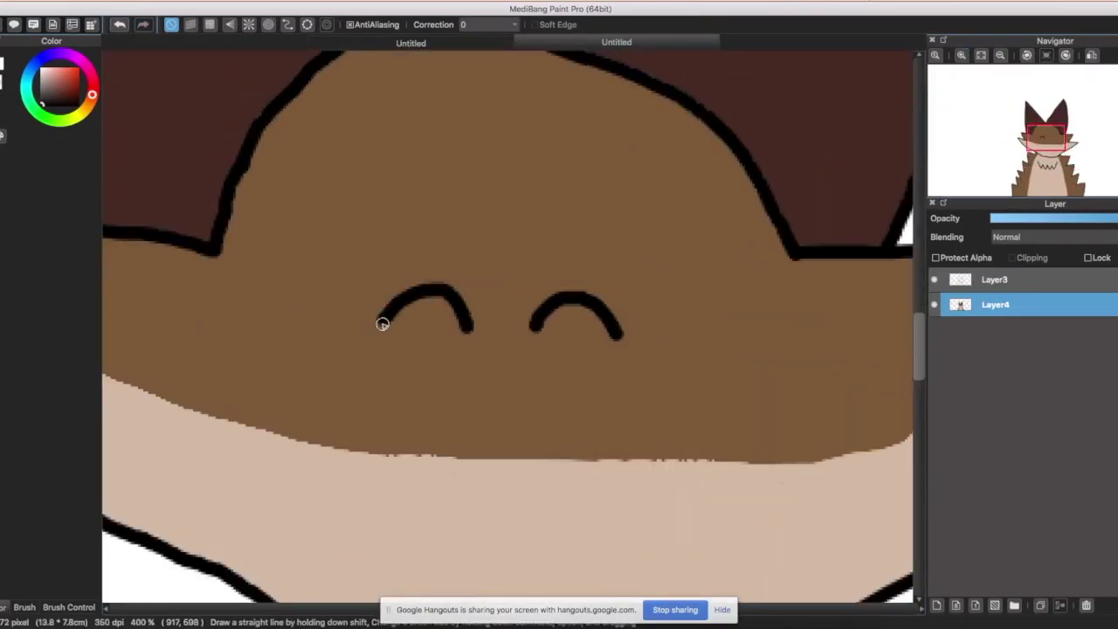
{"action": "left_click", "coordinate": [120, 24]}
Ink two rounded black eye outlines side by side on the face on Layer3.
{"action": "left_click_drag", "start_coordinate": [372, 349], "coordinate": [424, 306]}
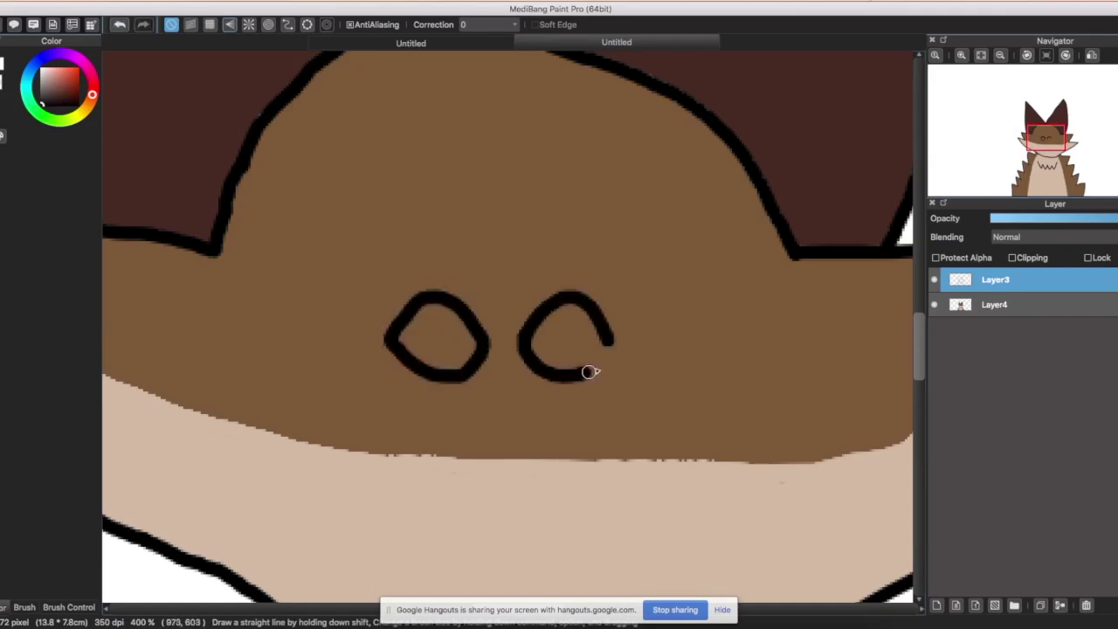
{"action": "left_click_drag", "start_coordinate": [555, 375], "coordinate": [611, 342]}
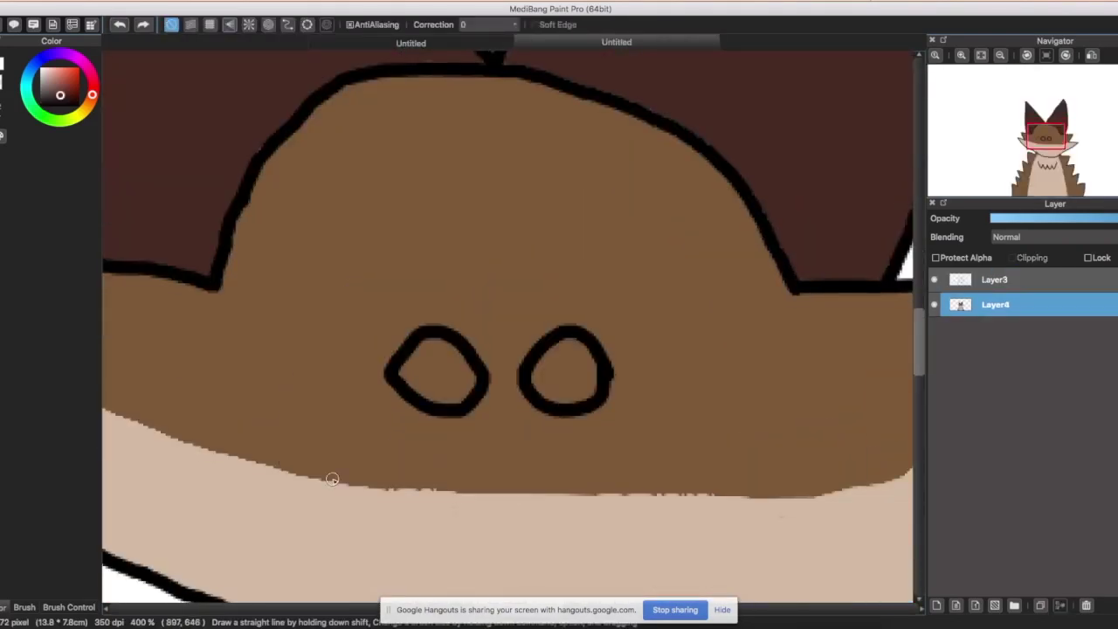
Draw and fill a scalloped dark brown patch around the eyes on Layer4, undoing and redrawing it narrower.
{"action": "mouse_move", "coordinate": [270, 461]}
{"action": "left_mouse_down"}
{"action": "mouse_move", "coordinate": [324, 320]}
{"action": "mouse_move", "coordinate": [682, 430]}
{"action": "left_mouse_up"}
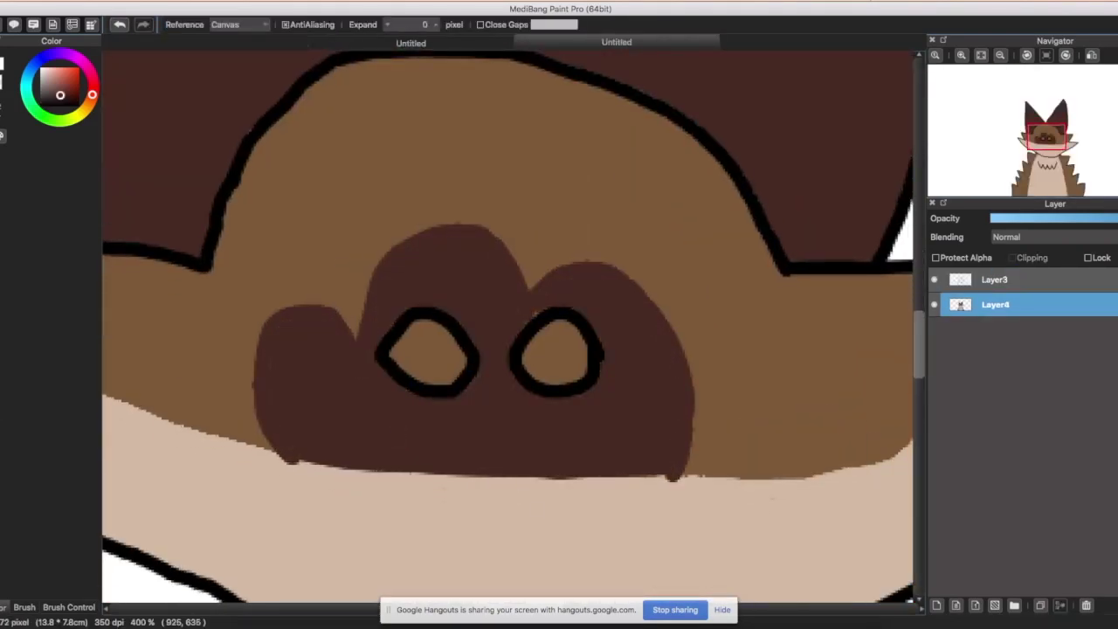
{"action": "key", "text": "b"}
{"action": "scroll", "coordinate": [507, 323], "scroll_direction": "down", "scroll_amount": 3}
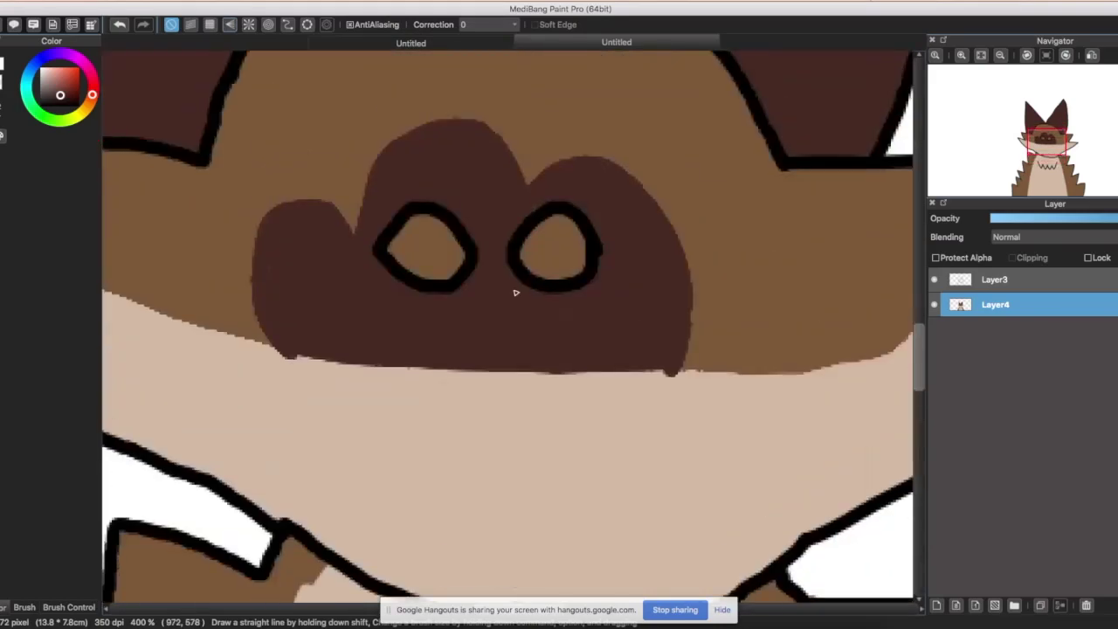
{"action": "left_click", "coordinate": [120, 23]}
{"action": "key", "text": "super+y"}
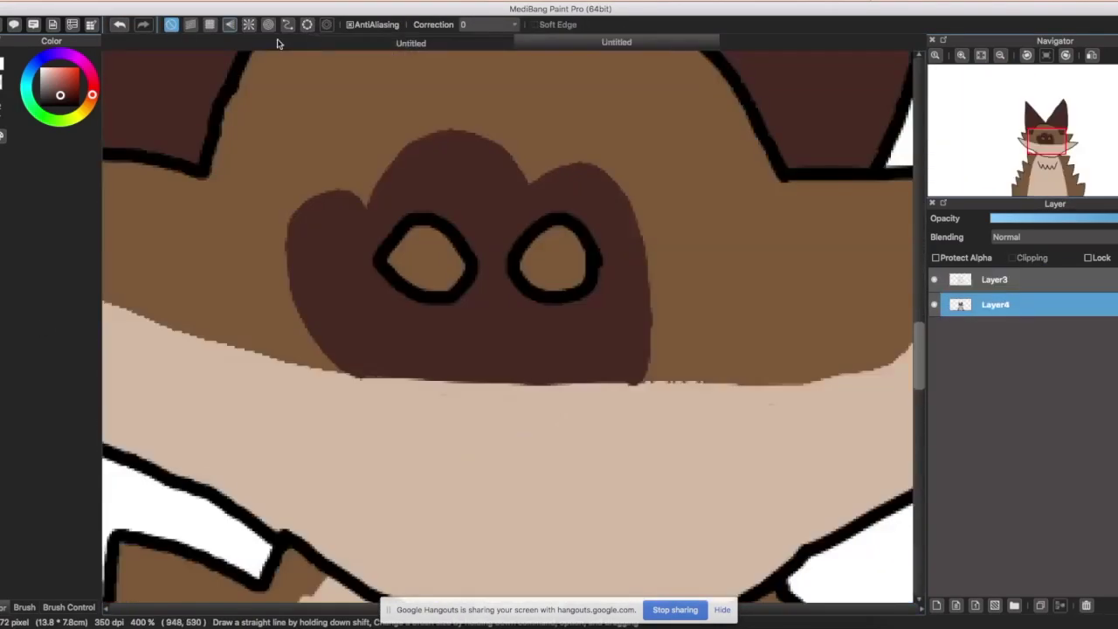
Undo the dark brown face patch and the eye outlines, and ink two wider pointed-oval black eye outlines on Layer3.
{"action": "key", "text": "super+z"}
{"action": "key", "text": "super+z"}
{"action": "key", "text": "super+z"}
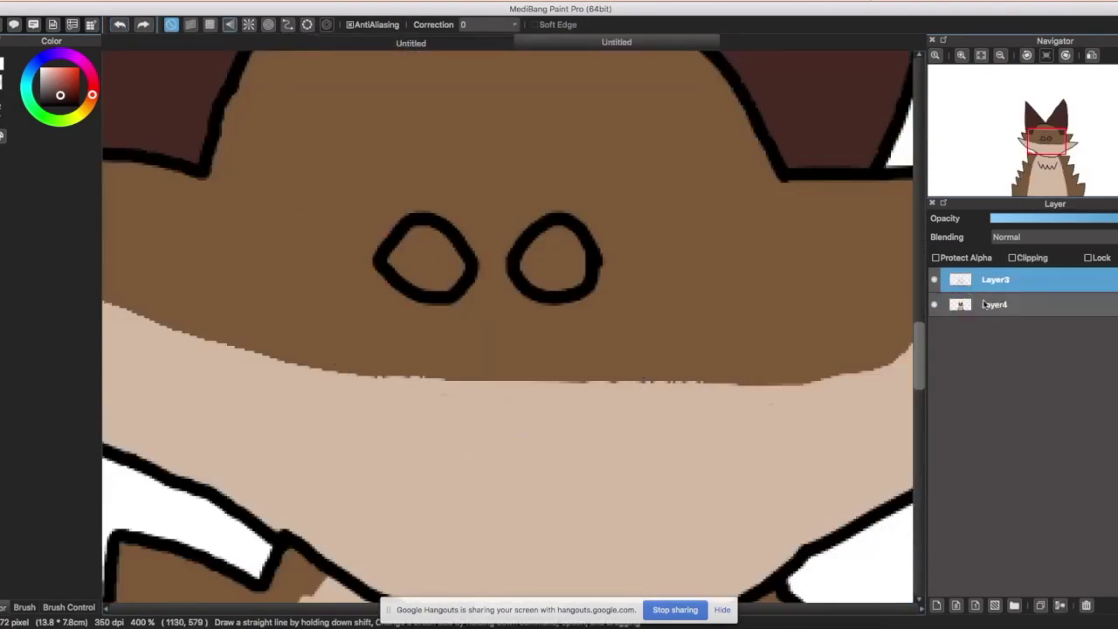
{"action": "scroll", "coordinate": [380, 286], "scroll_direction": "up", "scroll_amount": 2}
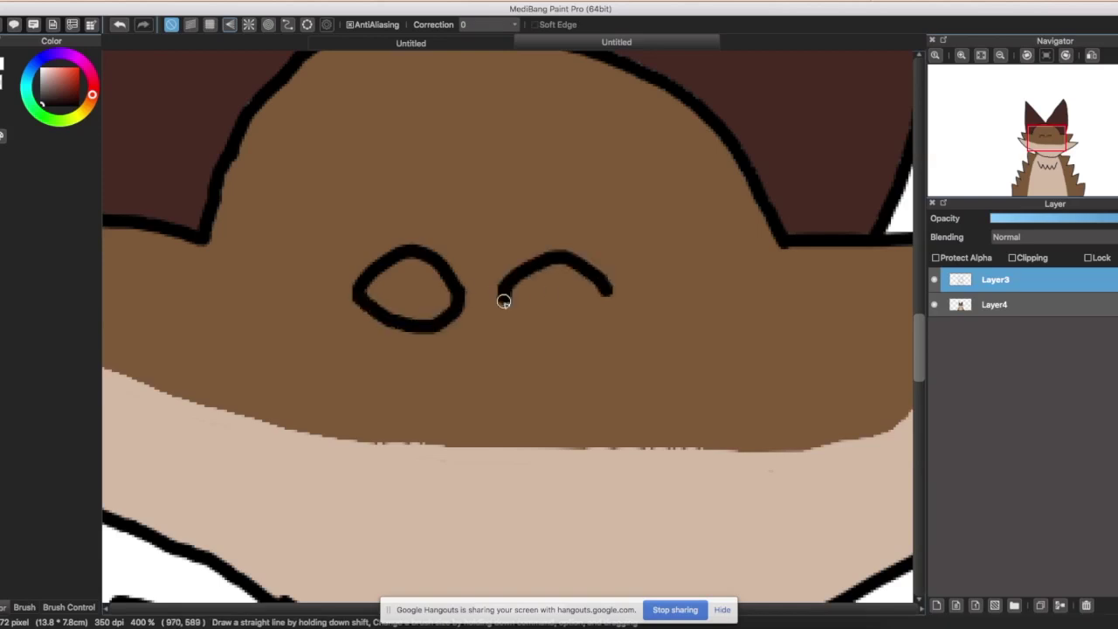
{"action": "left_click_drag", "start_coordinate": [307, 430], "coordinate": [507, 305]}
{"action": "key", "text": "super+z"}
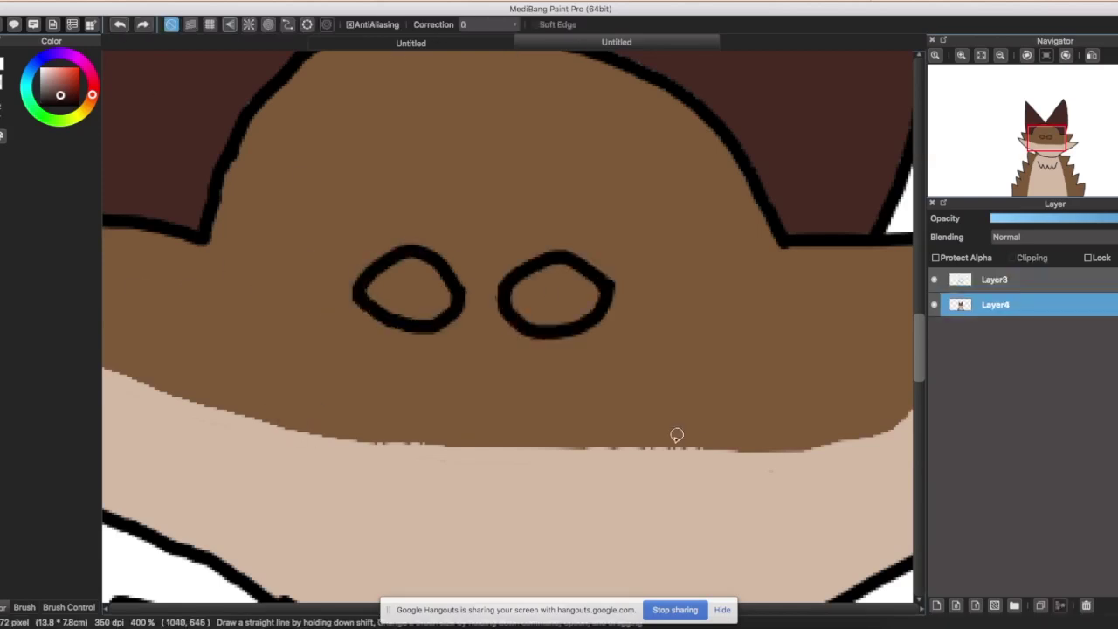
Try a filled, scalloped dark brown patch overlapping the lower parts of the eyes on Layer4, and undo it.
{"action": "key", "text": "super+z"}
{"action": "key", "text": "g"}
{"action": "left_click", "coordinate": [480, 384]}
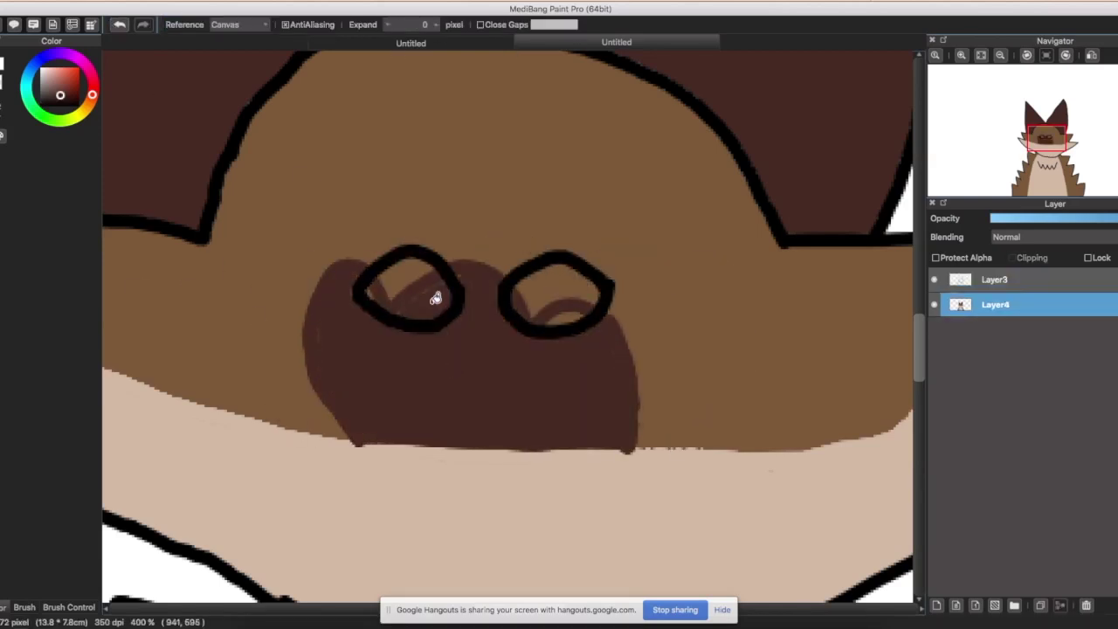
{"action": "left_click", "coordinate": [120, 24]}
{"action": "left_click", "coordinate": [120, 24]}
{"action": "key", "text": "super+z"}
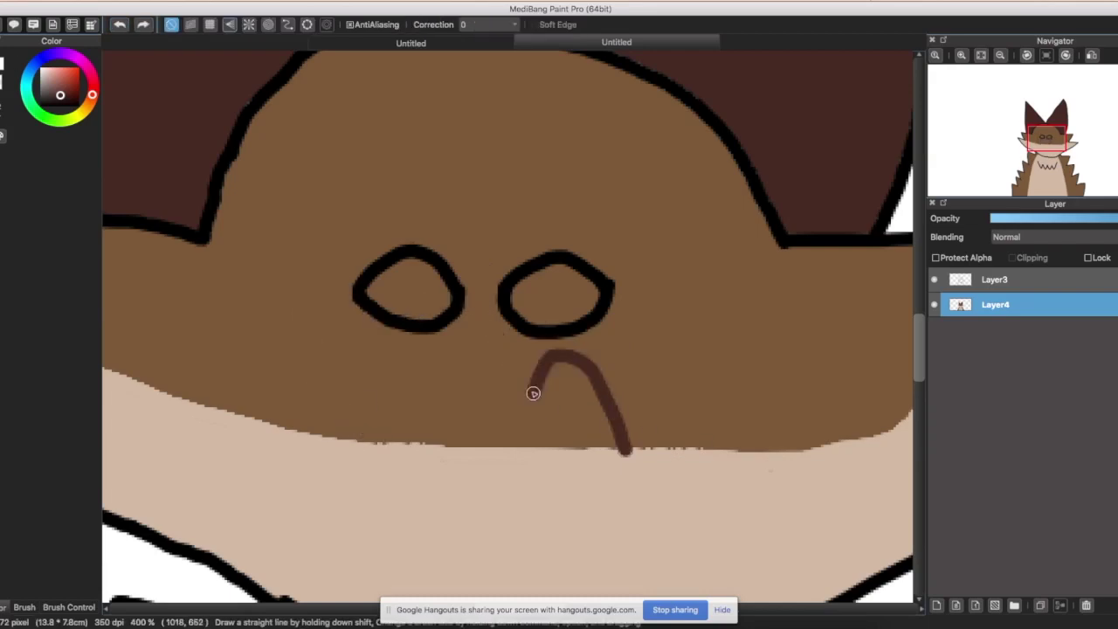
Draw a lower scalloped dark brown muzzle patch beneath the eyes on Layer4 and fill it.
{"action": "key", "text": "super+z"}
{"action": "key", "text": "g"}
{"action": "left_click", "coordinate": [618, 398]}
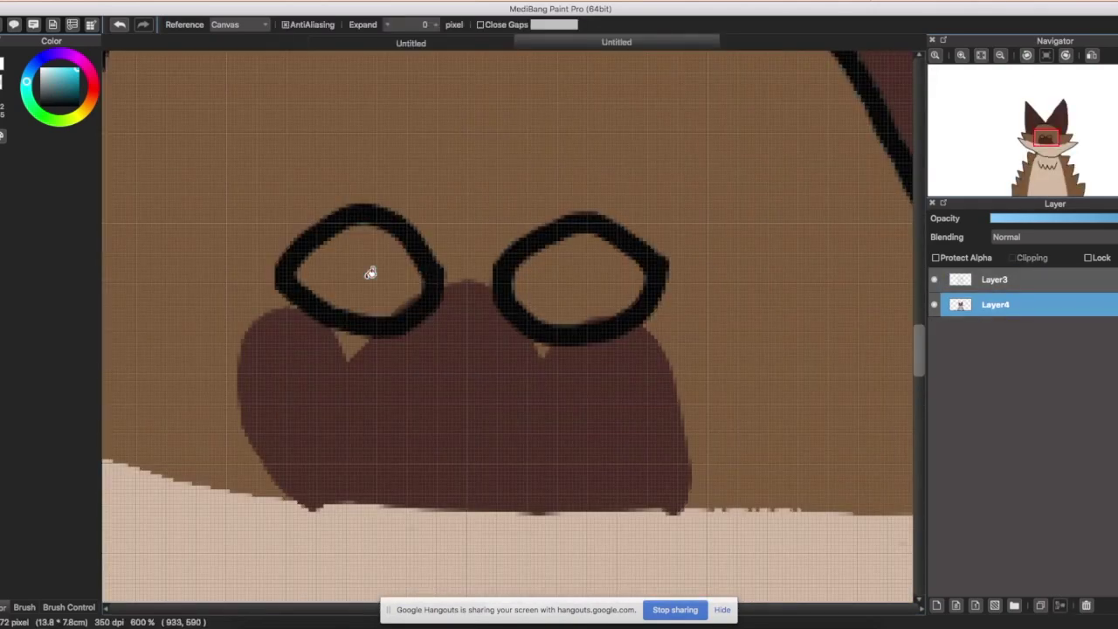
Fill the inside of both eyes with teal on Layer4.
{"action": "left_click", "coordinate": [370, 270]}
{"action": "left_click", "coordinate": [577, 278]}
{"action": "key", "text": "b"}
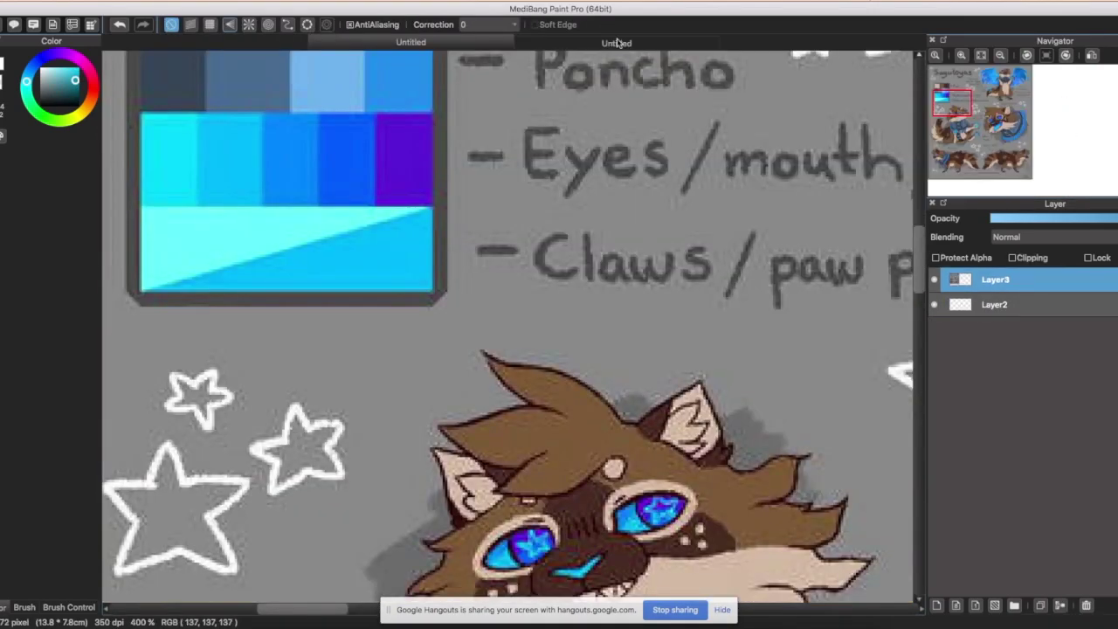
Sample eye colours from the reference sheet and paint cyan lower irises and purple pupils in both eyes.
{"action": "scroll", "coordinate": [188, 361], "scroll_direction": "up", "scroll_amount": 3}
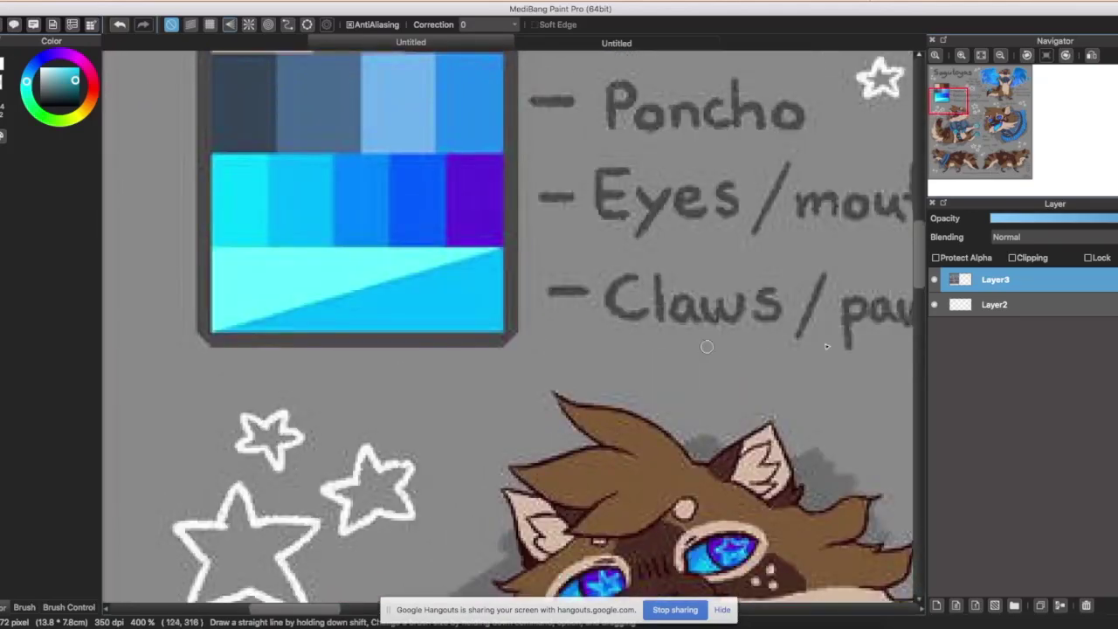
{"action": "scroll", "coordinate": [189, 361], "scroll_direction": "down", "scroll_amount": 5}
{"action": "scroll", "coordinate": [559, 349], "scroll_direction": "up", "scroll_amount": 8}
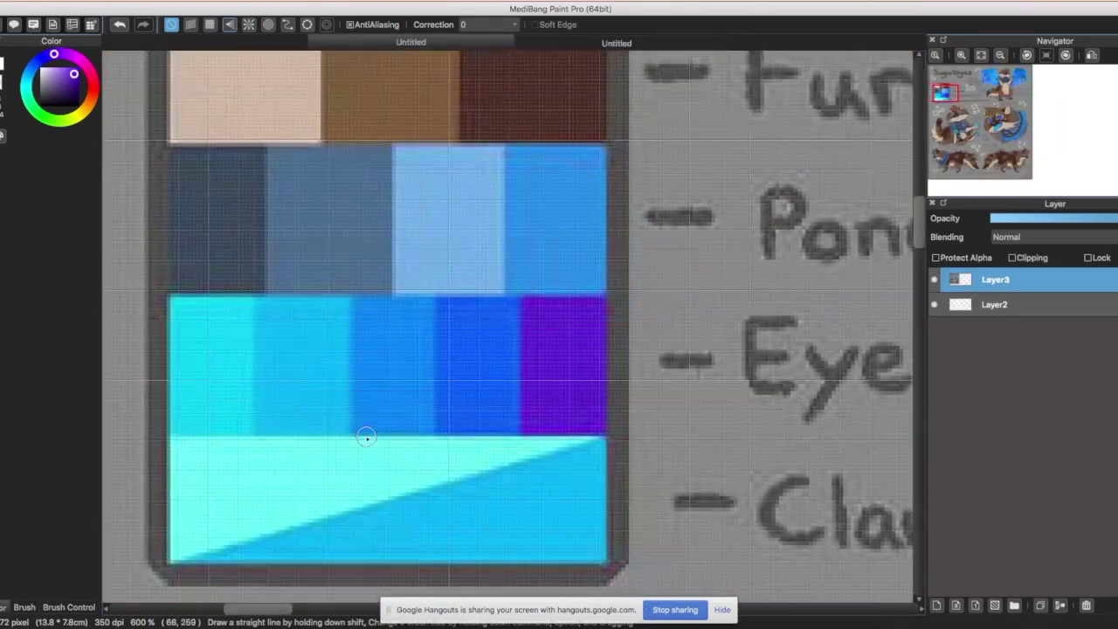
{"action": "scroll", "coordinate": [530, 336], "scroll_direction": "down", "scroll_amount": 4}
{"action": "scroll", "coordinate": [529, 336], "scroll_direction": "up", "scroll_amount": 5}
{"action": "scroll", "coordinate": [529, 336], "scroll_direction": "down", "scroll_amount": 2}
{"action": "scroll", "coordinate": [529, 336], "scroll_direction": "down", "scroll_amount": 2}
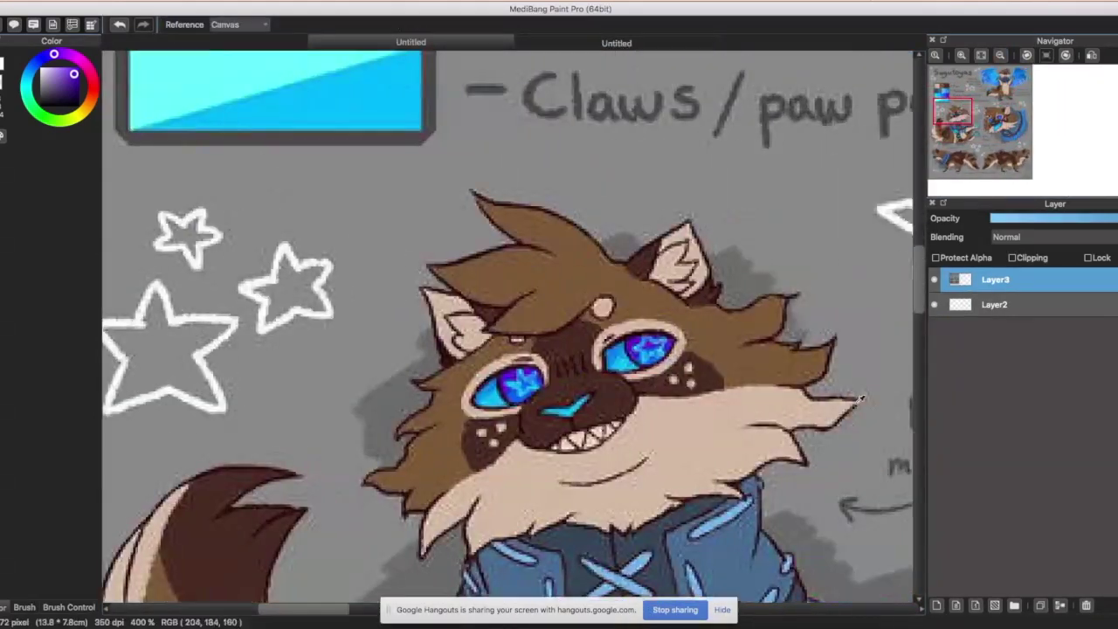
{"action": "scroll", "coordinate": [529, 336], "scroll_direction": "up", "scroll_amount": 3}
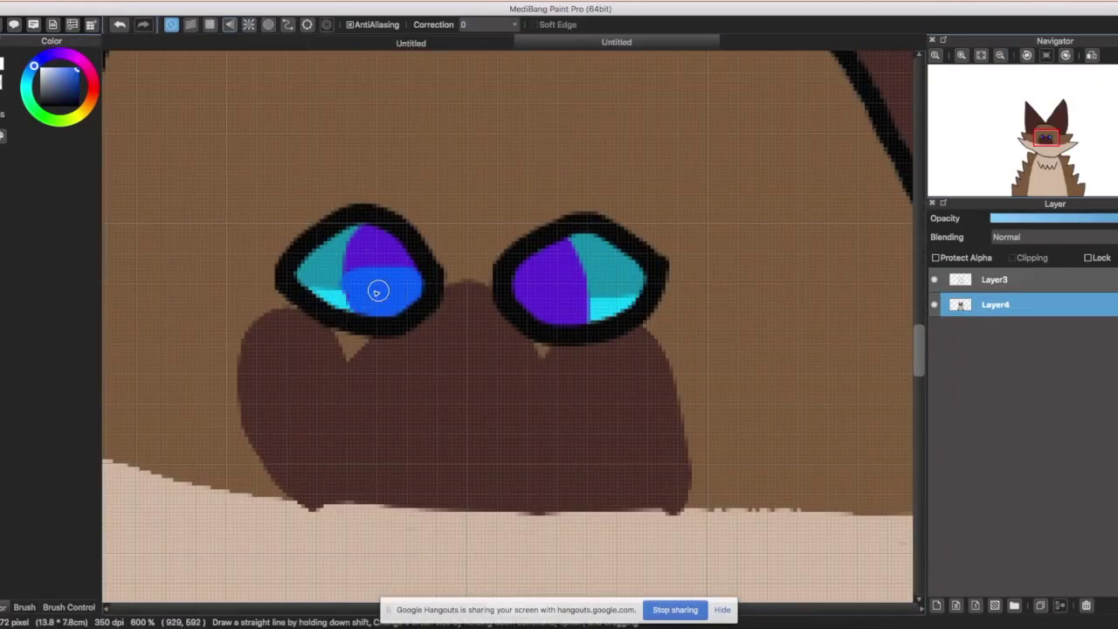
Undo the blue stroke in the pupil, check the reference face, and recolour both pupils blue and the lower irises sky blue.
{"action": "key", "text": "super+z"}
{"action": "key", "text": "g"}
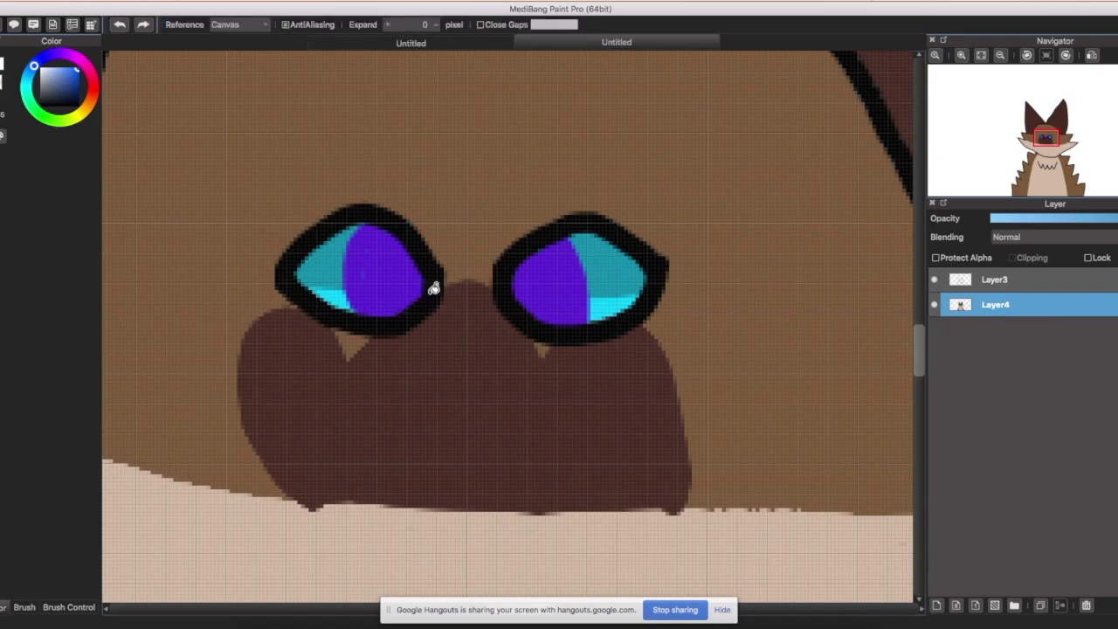
{"action": "left_click", "coordinate": [120, 25]}
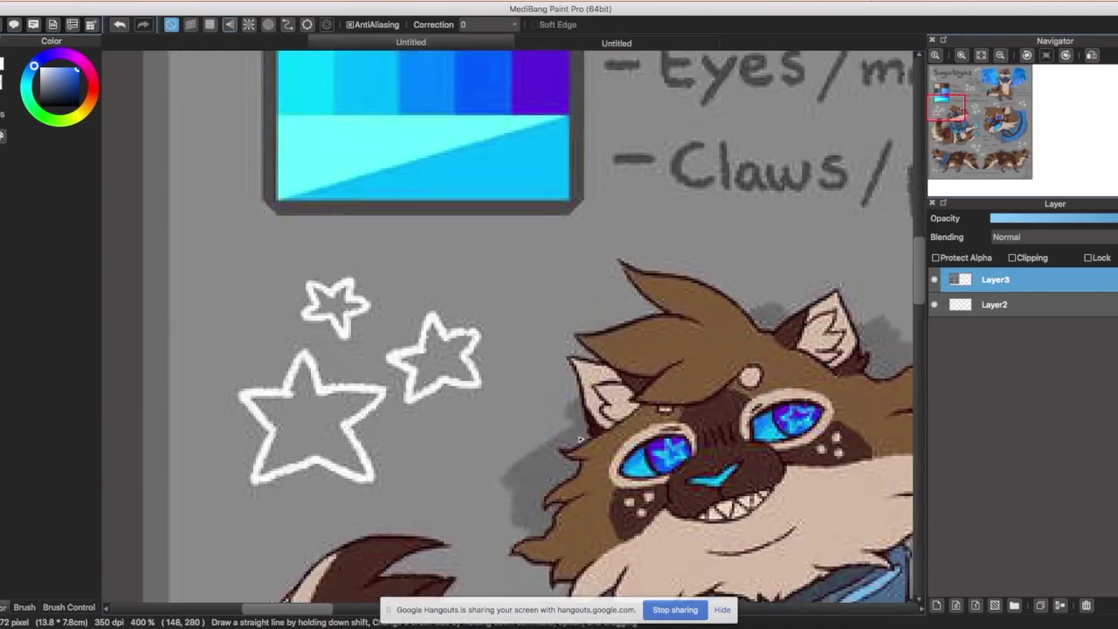
{"action": "scroll", "coordinate": [371, 268], "scroll_direction": "down", "scroll_amount": 2}
{"action": "scroll", "coordinate": [370, 268], "scroll_direction": "up", "scroll_amount": 2}
{"action": "mouse_move", "coordinate": [370, 268]}
{"action": "left_mouse_down"}
{"action": "mouse_move", "coordinate": [276, 319]}
{"action": "mouse_move", "coordinate": [324, 274]}
{"action": "left_mouse_up"}
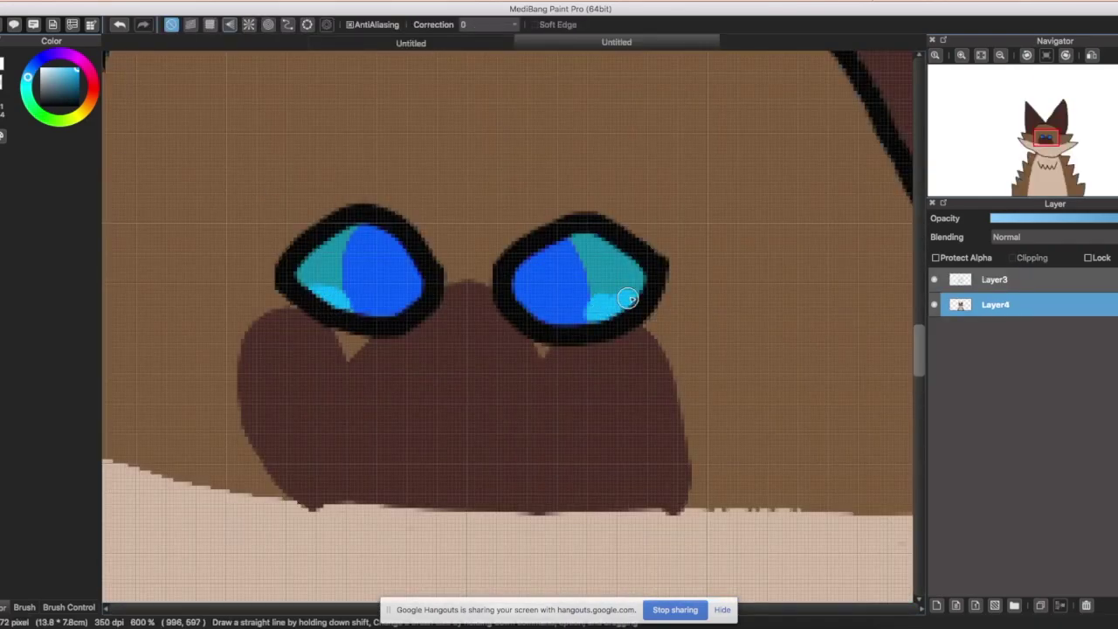
Darken the teal of both irises and paint purple over the upper part of each blue pupil.
{"action": "key", "text": "g"}
{"action": "key", "text": "b"}
{"action": "scroll", "coordinate": [507, 288], "scroll_direction": "up", "scroll_amount": 5}
{"action": "mouse_move", "coordinate": [742, 262]}
{"action": "left_mouse_down"}
{"action": "mouse_move", "coordinate": [689, 275]}
{"action": "mouse_move", "coordinate": [664, 218]}
{"action": "left_mouse_up"}
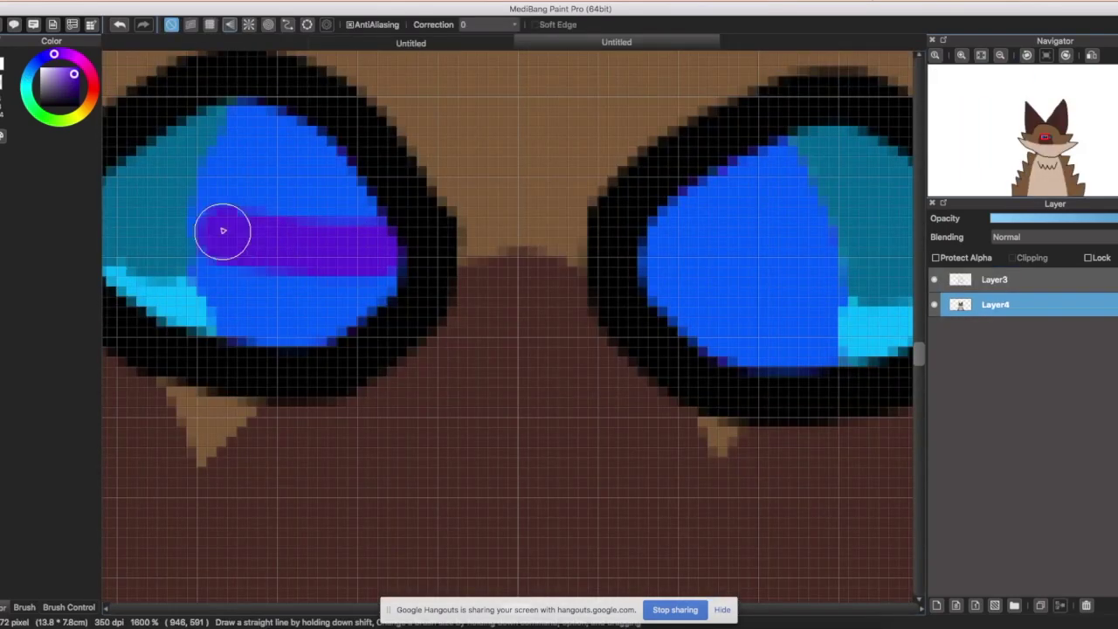
{"action": "left_click_drag", "start_coordinate": [225, 230], "coordinate": [266, 184]}
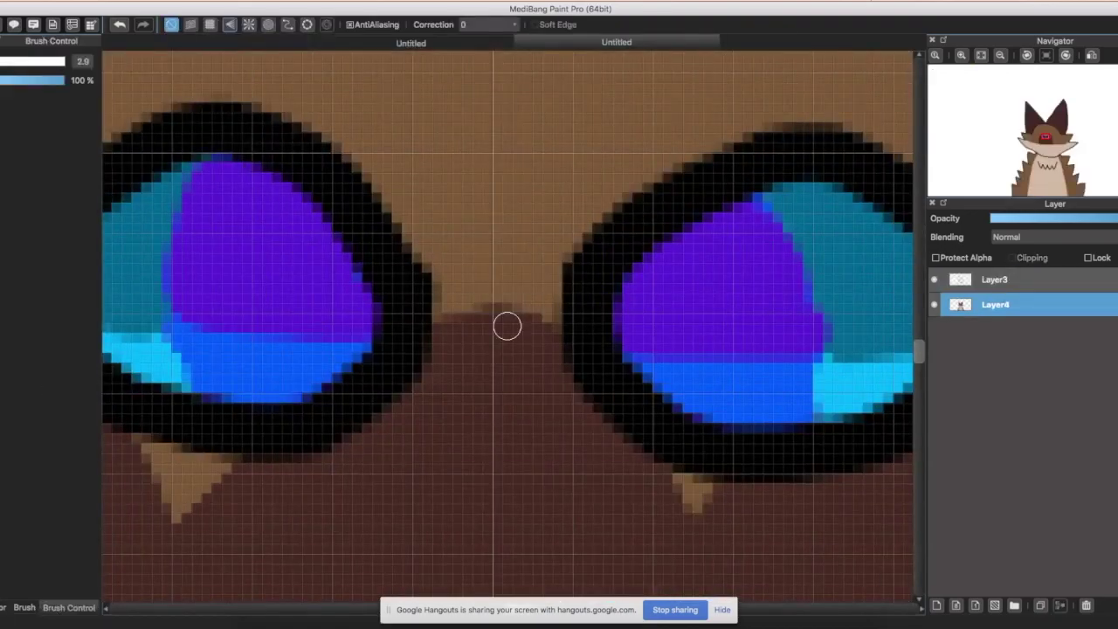
Paint a bright cyan five-pointed star over the pupil of each eye.
{"action": "left_click_drag", "start_coordinate": [199, 262], "coordinate": [252, 334]}
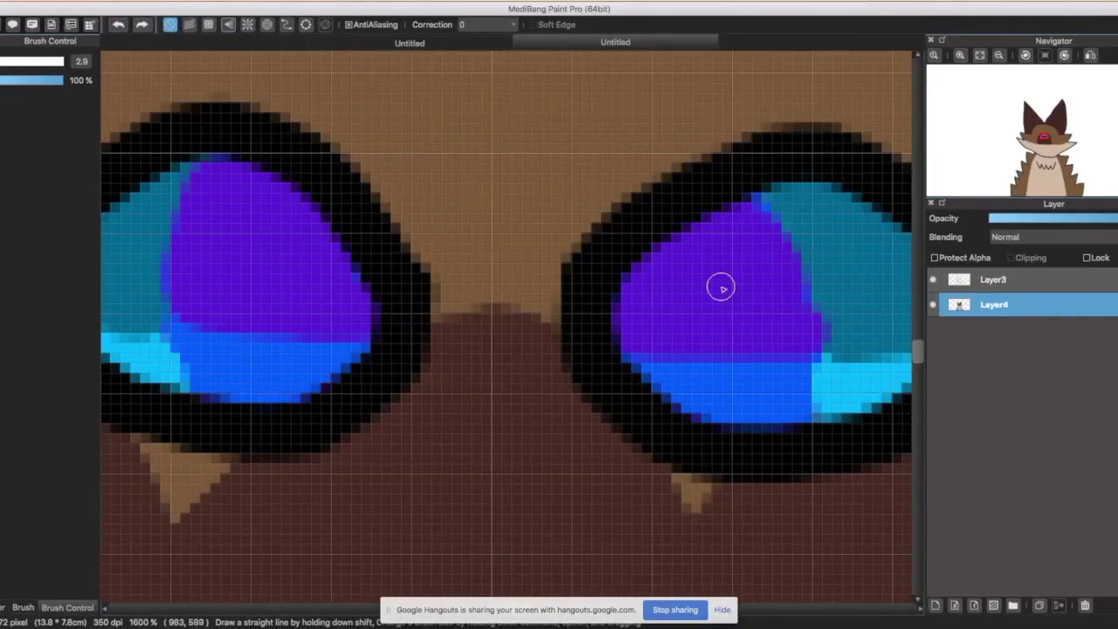
{"action": "left_click_drag", "start_coordinate": [719, 288], "coordinate": [651, 310]}
{"action": "left_click_drag", "start_coordinate": [230, 281], "coordinate": [216, 328]}
{"action": "left_click_drag", "start_coordinate": [260, 276], "coordinate": [231, 314]}
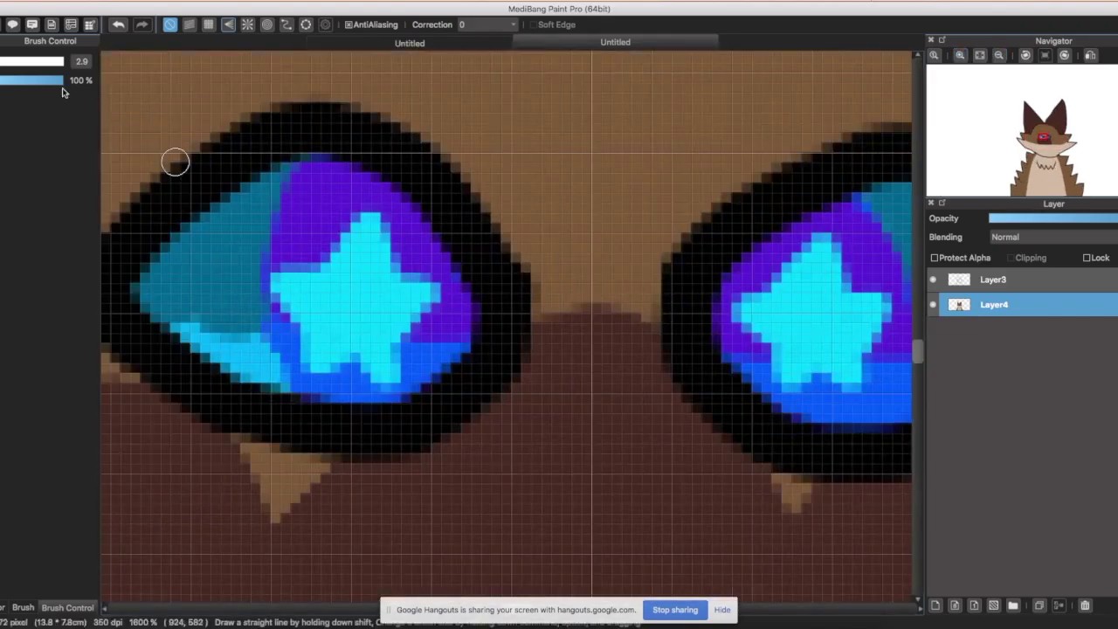
Add a white horizontal bar and a white round highlight to each eye.
{"action": "left_click", "coordinate": [239, 242]}
{"action": "left_click_drag", "start_coordinate": [804, 254], "coordinate": [873, 253]}
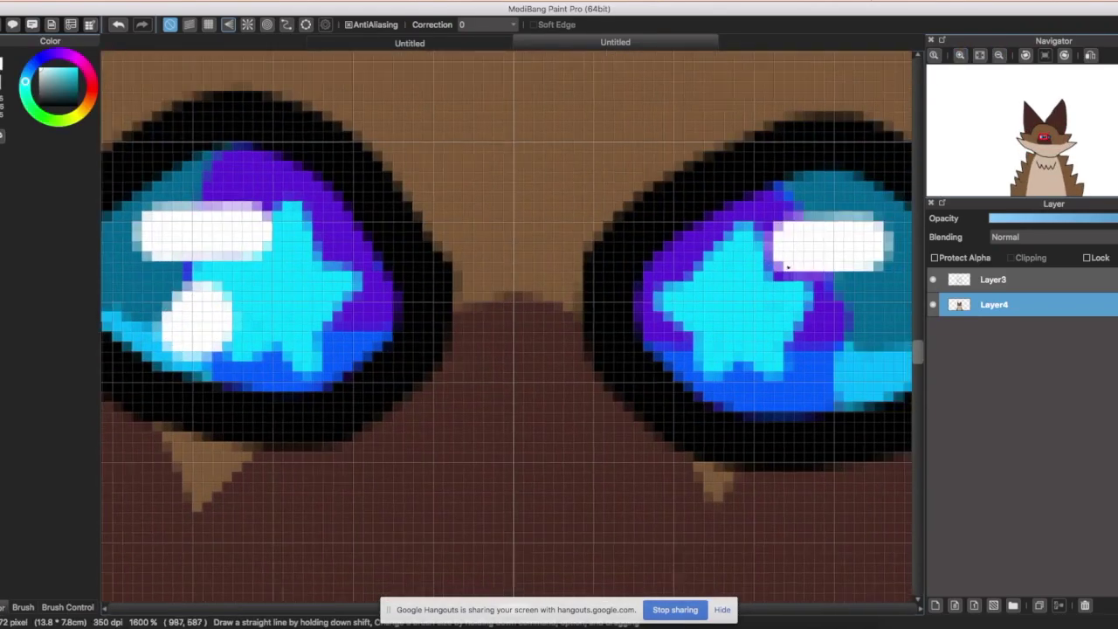
Sample the muzzle beige and paint a beige ring around each eye outline on Layer4.
{"action": "key", "text": "super+minus"}
{"action": "key", "text": "super+plus"}
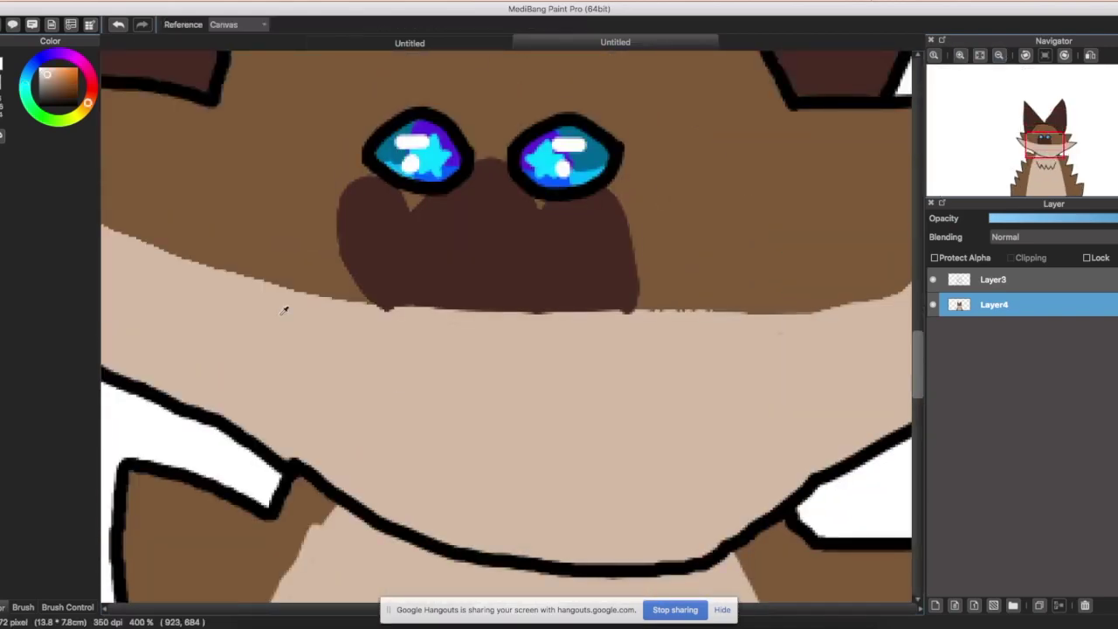
{"action": "scroll", "coordinate": [376, 306], "scroll_direction": "up", "scroll_amount": 3}
{"action": "key", "text": "b"}
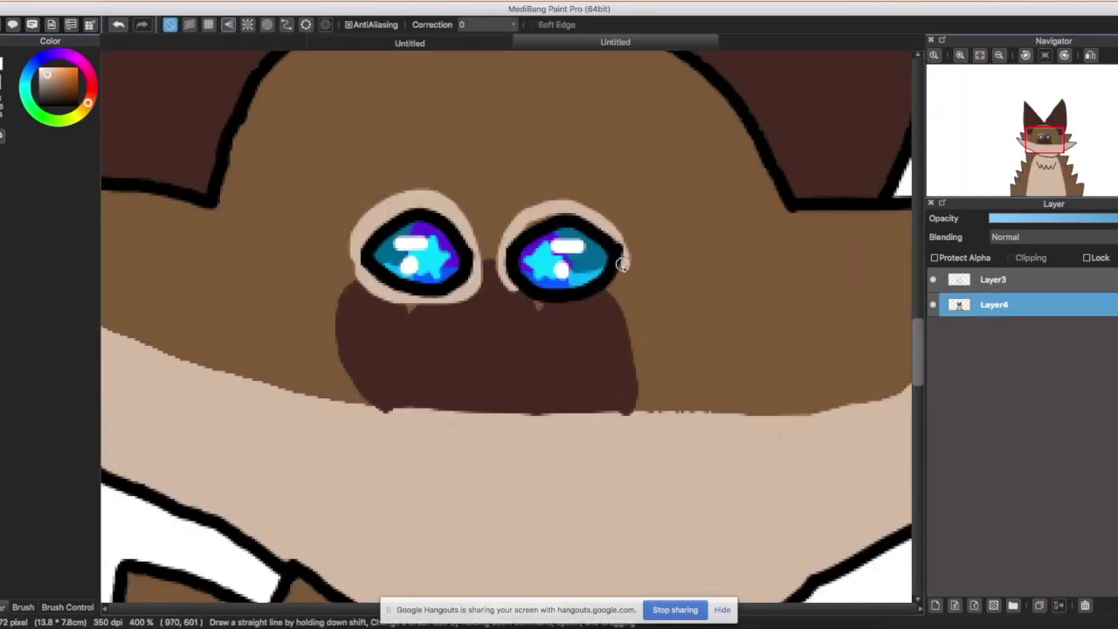
{"action": "left_click", "coordinate": [126, 24]}
Paint two filled beige brow spots on the forehead, one above each eye, undoing and redrawing strokes as needed.
{"action": "left_click_drag", "start_coordinate": [575, 112], "coordinate": [543, 168]}
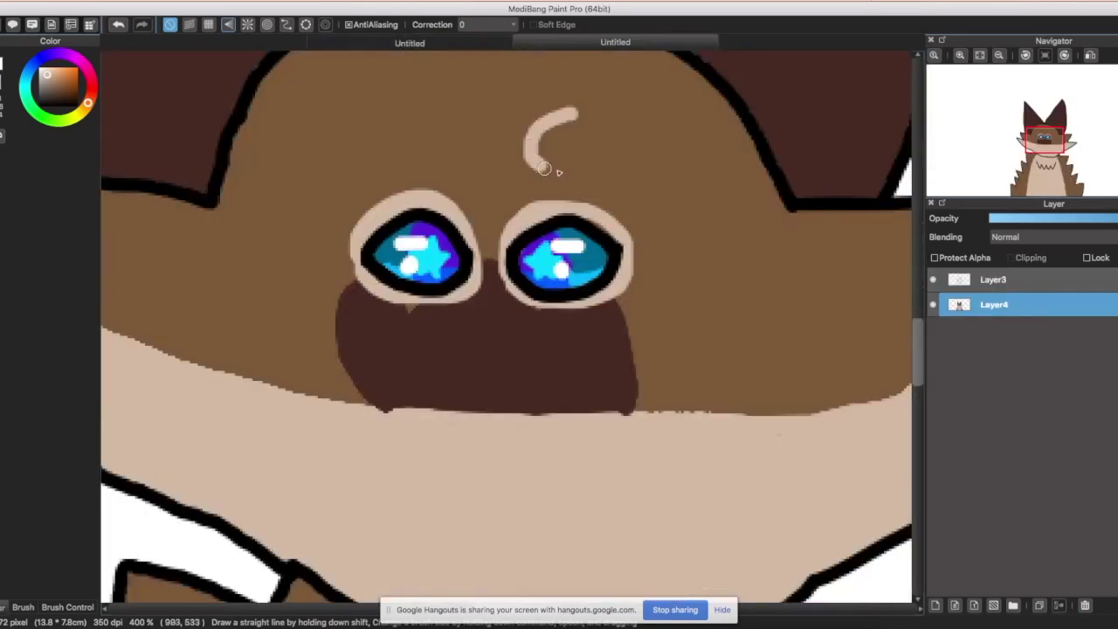
{"action": "left_click", "coordinate": [118, 24]}
{"action": "scroll", "coordinate": [436, 219], "scroll_direction": "up", "scroll_amount": 3}
{"action": "left_click_drag", "start_coordinate": [429, 171], "coordinate": [442, 182]}
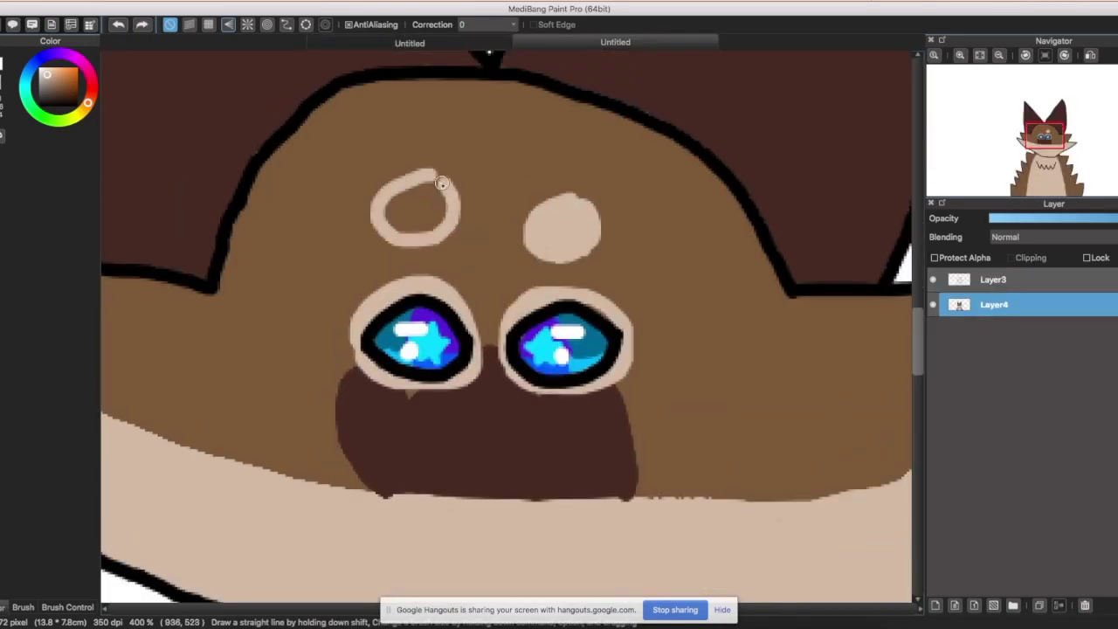
{"action": "key", "text": "ctrl+z"}
Ink a black triangular nose and curved mouth lines below the eyes, and fill the nose turquoise after checking the reference palette.
{"action": "scroll", "coordinate": [421, 210], "scroll_direction": "down", "scroll_amount": 3}
{"action": "left_click_drag", "start_coordinate": [424, 295], "coordinate": [488, 356]}
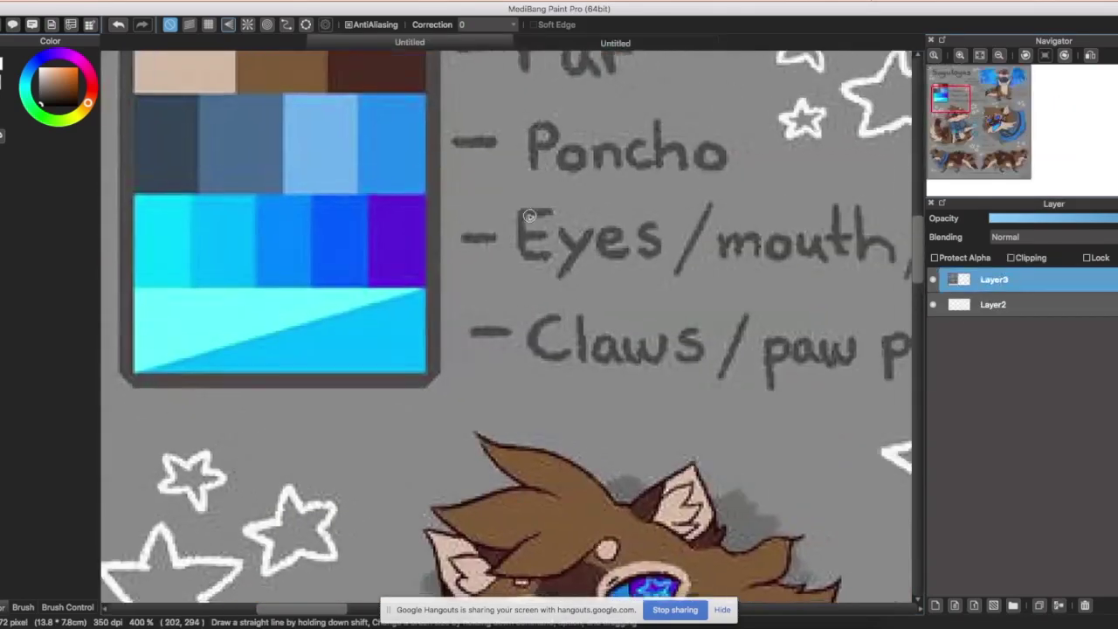
{"action": "scroll", "coordinate": [741, 385], "scroll_direction": "down", "scroll_amount": 5}
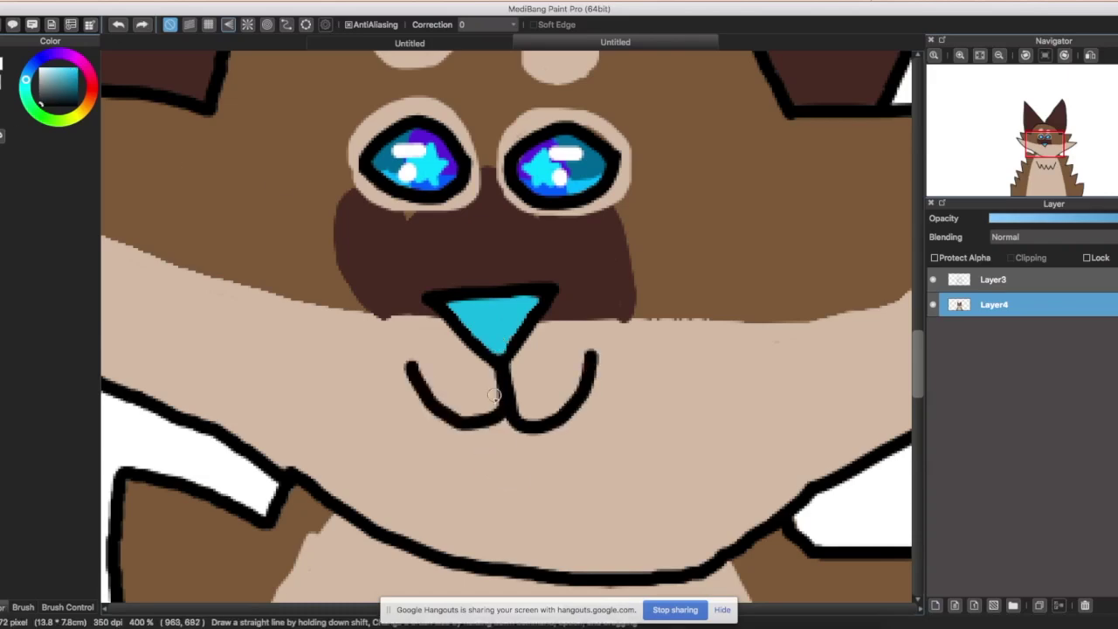
Outline a small tongue below the mouth, fill it bright blue, and add a darker stripe down its middle.
{"action": "left_click_drag", "start_coordinate": [478, 428], "coordinate": [526, 423]}
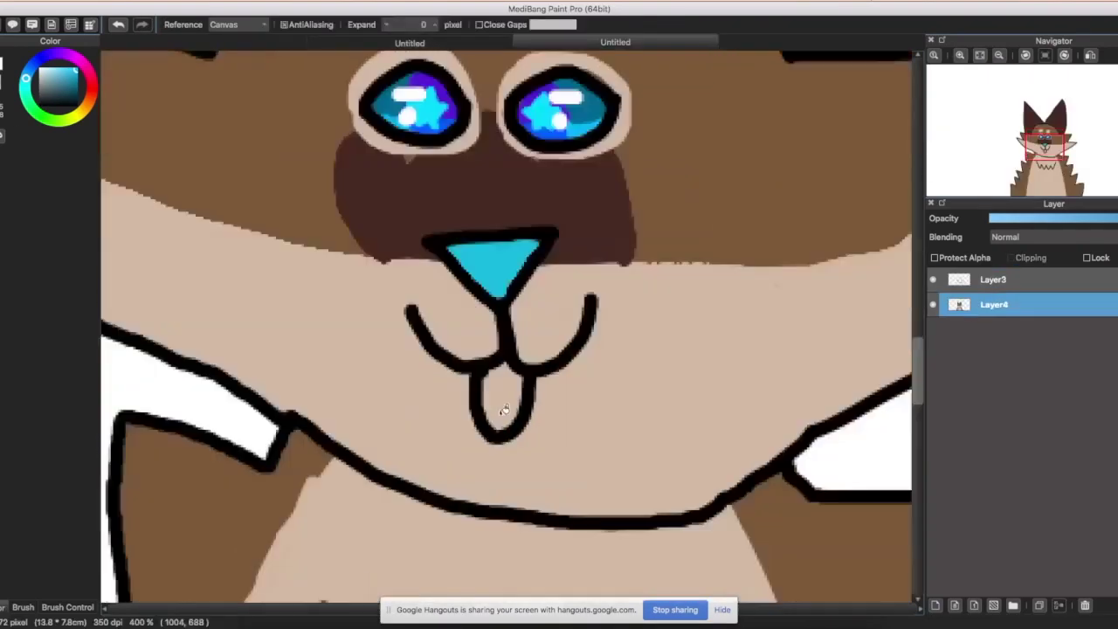
{"action": "left_click", "coordinate": [500, 425]}
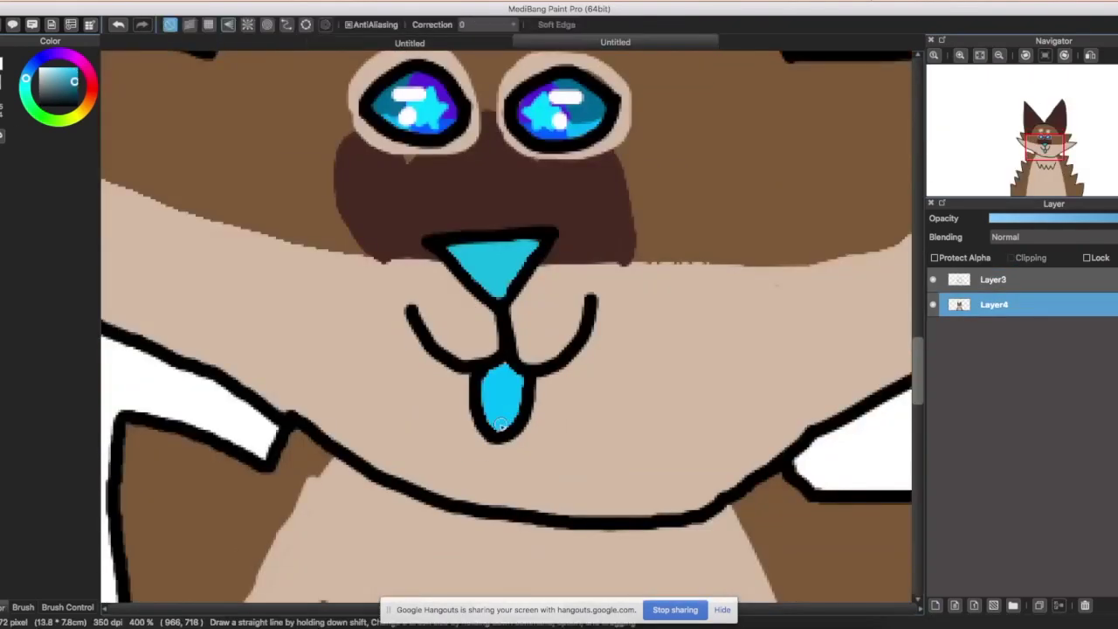
{"action": "left_click_drag", "start_coordinate": [500, 425], "coordinate": [507, 395]}
Try a brush stroke on the turquoise nose and undo it.
{"action": "scroll", "coordinate": [567, 302], "scroll_direction": "up", "scroll_amount": 1}
{"action": "key", "text": "ctrl+plus"}
{"action": "mouse_move", "coordinate": [524, 262]}
{"action": "left_mouse_down"}
{"action": "mouse_move", "coordinate": [349, 270]}
{"action": "mouse_move", "coordinate": [519, 235]}
{"action": "left_mouse_up"}
{"action": "left_click", "coordinate": [119, 25]}
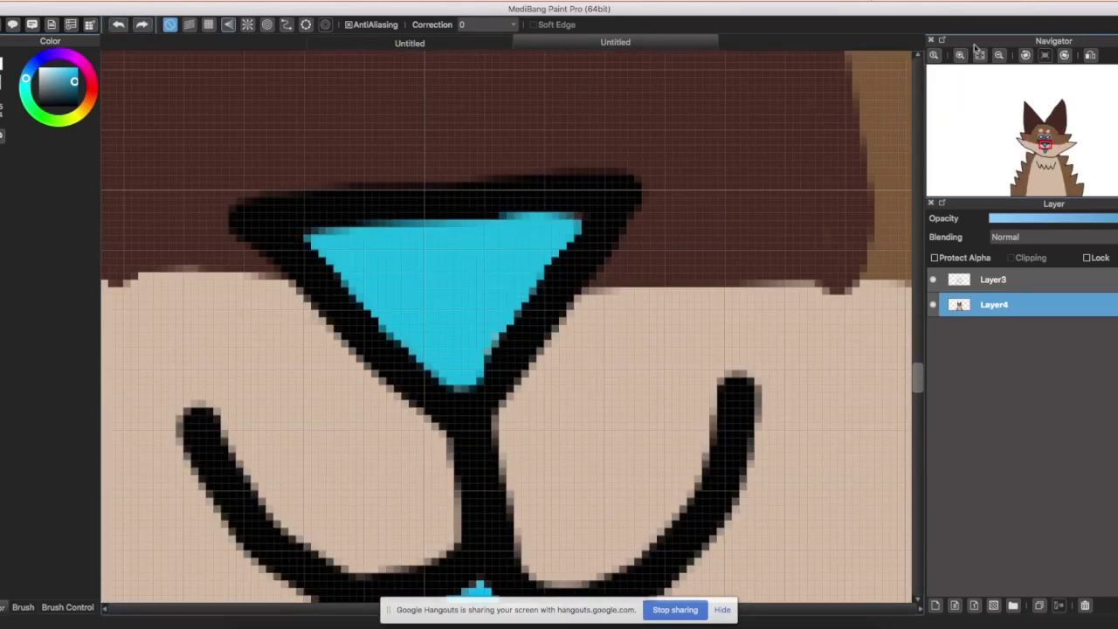
Add a new layer above Layer3 and make Layer4 the active layer.
{"action": "scroll", "coordinate": [774, 327], "scroll_direction": "down", "scroll_amount": 10}
{"action": "scroll", "coordinate": [794, 407], "scroll_direction": "down", "scroll_amount": 2}
{"action": "scroll", "coordinate": [785, 412], "scroll_direction": "up", "scroll_amount": 2}
{"action": "scroll", "coordinate": [784, 412], "scroll_direction": "down", "scroll_amount": 2}
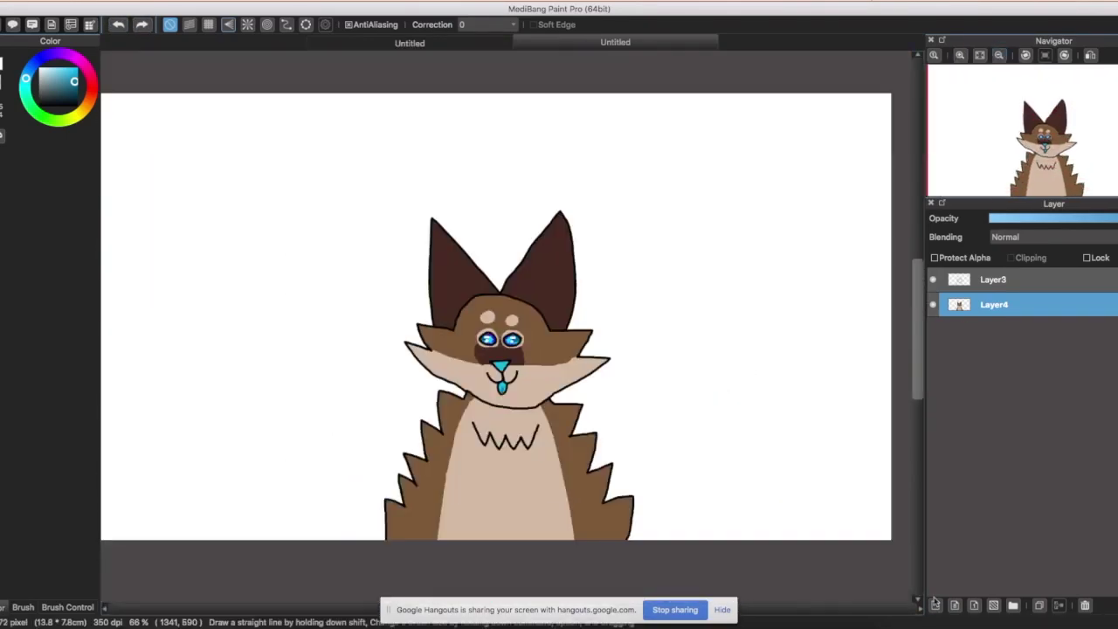
{"action": "left_click", "coordinate": [935, 606]}
{"action": "key", "text": "ctrl+plus"}
{"action": "left_click", "coordinate": [994, 330]}
Try a dark brown heart outline on the chest on Layer4, using the sampled ear colour, and undo it.
{"action": "left_click", "coordinate": [445, 175], "text": "alt"}
{"action": "mouse_move", "coordinate": [500, 367]}
{"action": "left_mouse_down"}
{"action": "mouse_move", "coordinate": [499, 397]}
{"action": "mouse_move", "coordinate": [525, 365]}
{"action": "left_mouse_up"}
{"action": "key", "text": "ctrl+plus"}
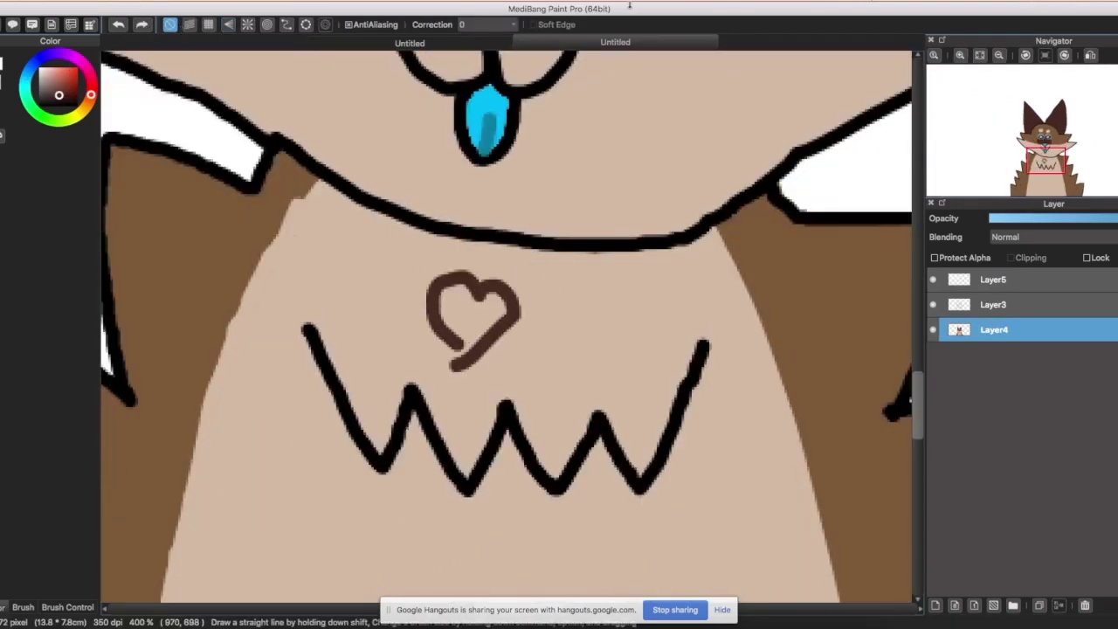
{"action": "key", "text": "ctrl+Right"}
{"action": "key", "text": "ctrl+Left"}
{"action": "key", "text": "super+z"}
Draw and fill a small dark brown heart on the chest above the zigzag fur line, undoing and redoing strokes as needed.
{"action": "left_click_drag", "start_coordinate": [495, 357], "coordinate": [539, 302]}
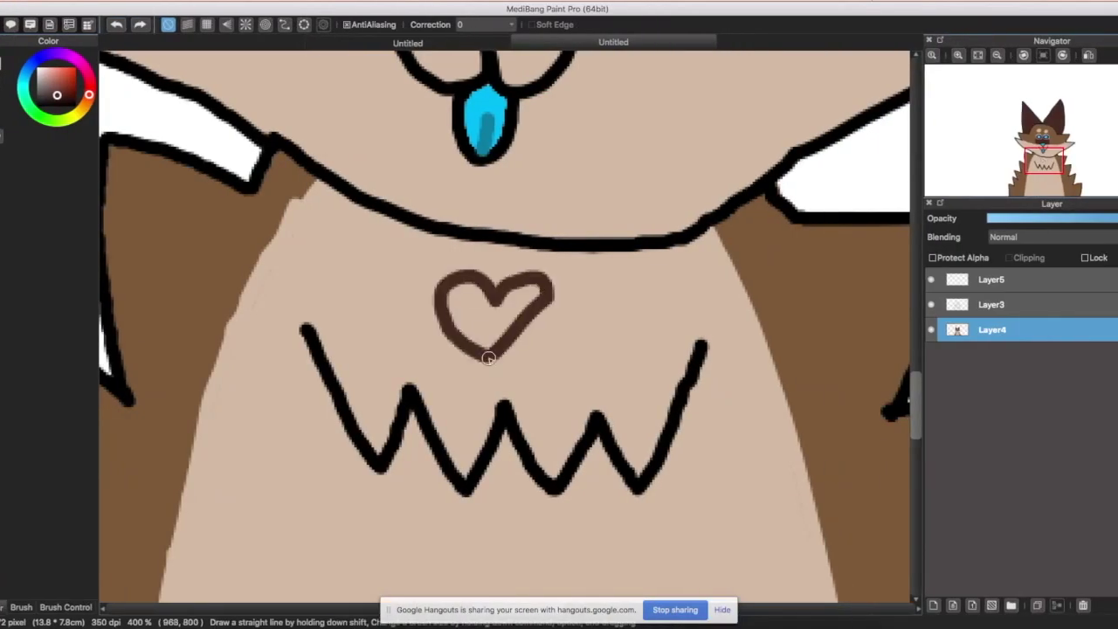
{"action": "scroll", "coordinate": [476, 319], "scroll_direction": "up", "scroll_amount": 1}
{"action": "left_click", "coordinate": [115, 25]}
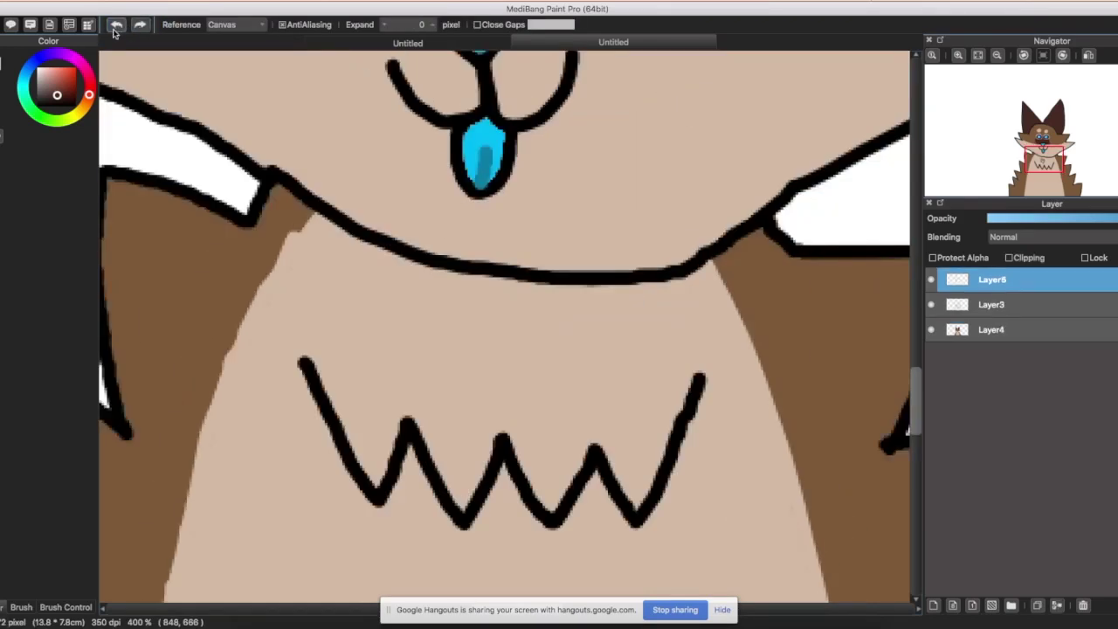
{"action": "left_click", "coordinate": [116, 25]}
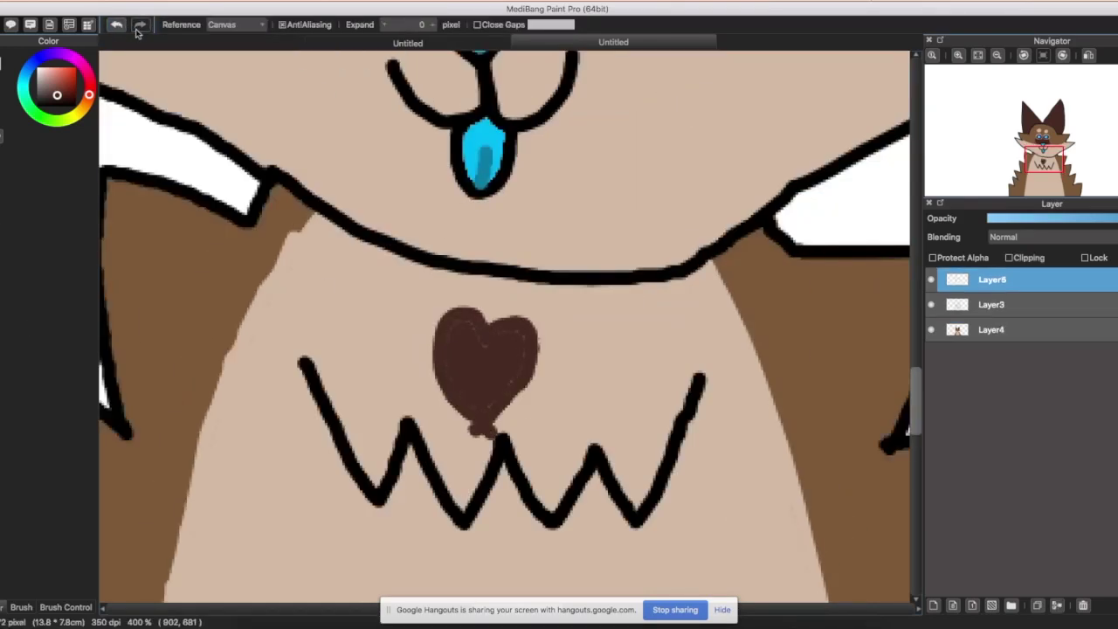
{"action": "left_click", "coordinate": [142, 26]}
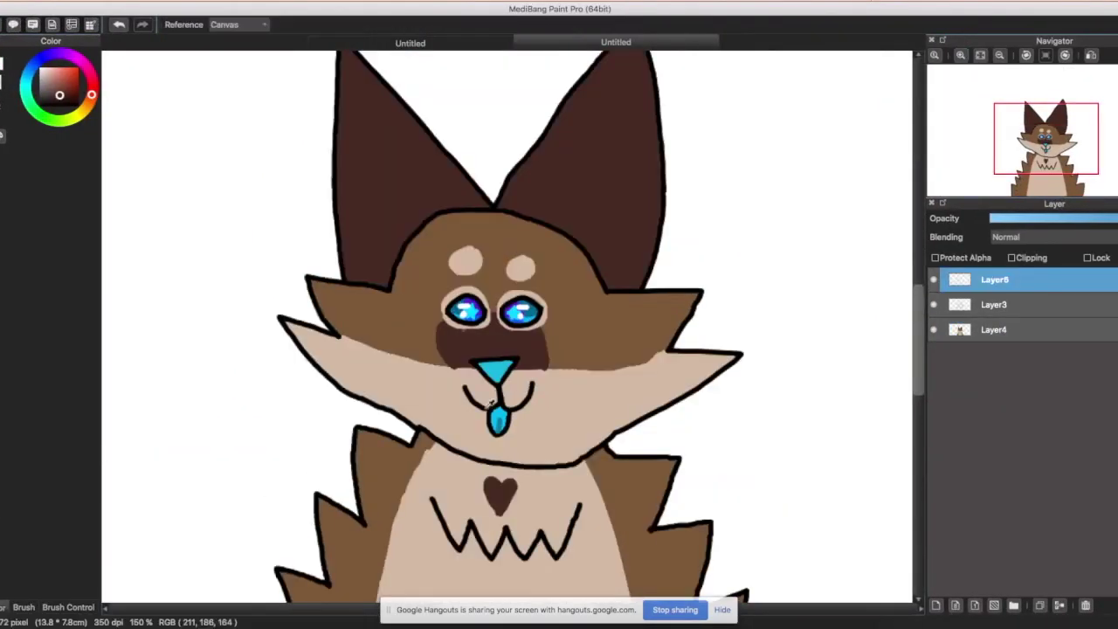
Set Layer5's blending to Multiply and fill one side of the cat's ear, face and body with turquoise shading up to a vertical edge.
{"action": "left_click", "coordinate": [1052, 237]}
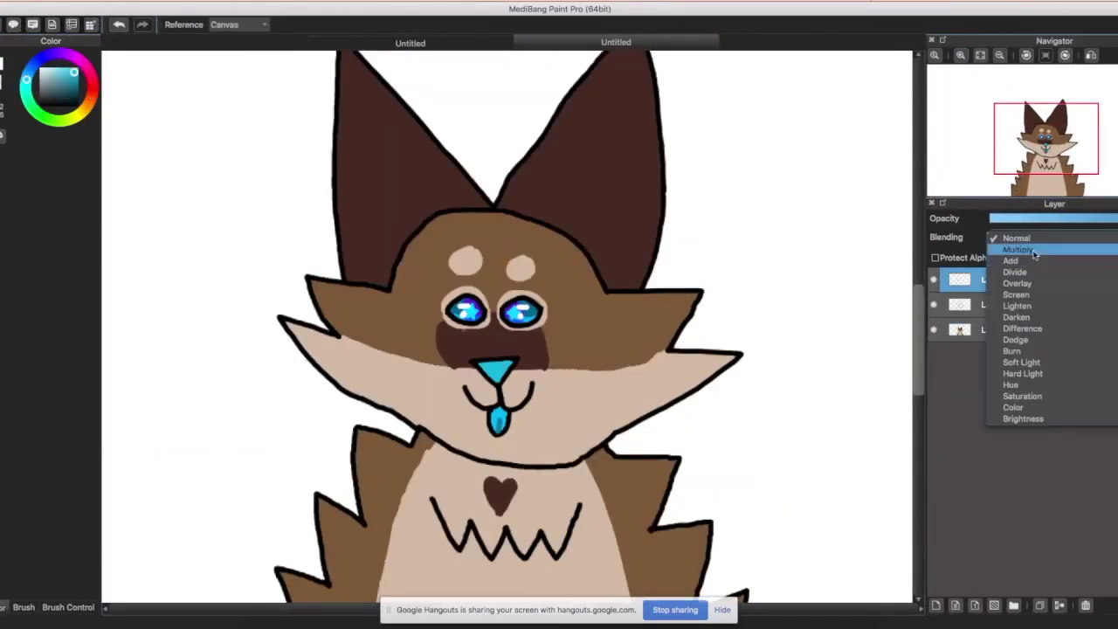
{"action": "left_click", "coordinate": [1013, 249]}
{"action": "scroll", "coordinate": [506, 350], "scroll_direction": "down", "scroll_amount": 5}
{"action": "left_click_drag", "start_coordinate": [413, 53], "coordinate": [416, 537]}
{"action": "left_click", "coordinate": [389, 373]}
{"action": "left_click", "coordinate": [349, 385]}
{"action": "scroll", "coordinate": [524, 263], "scroll_direction": "up", "scroll_amount": 5}
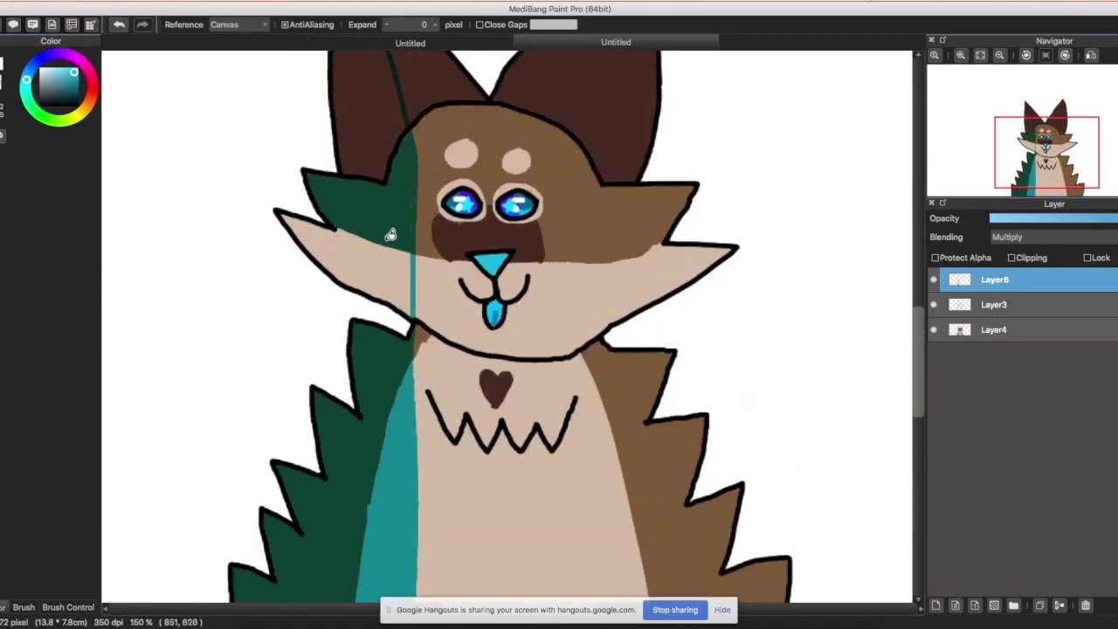
Touch up gaps and rough edges in the turquoise shading on the face and chest with the brush.
{"action": "scroll", "coordinate": [420, 499], "scroll_direction": "up", "scroll_amount": 2}
{"action": "key", "text": "b"}
{"action": "scroll", "coordinate": [419, 500], "scroll_direction": "down", "scroll_amount": 3}
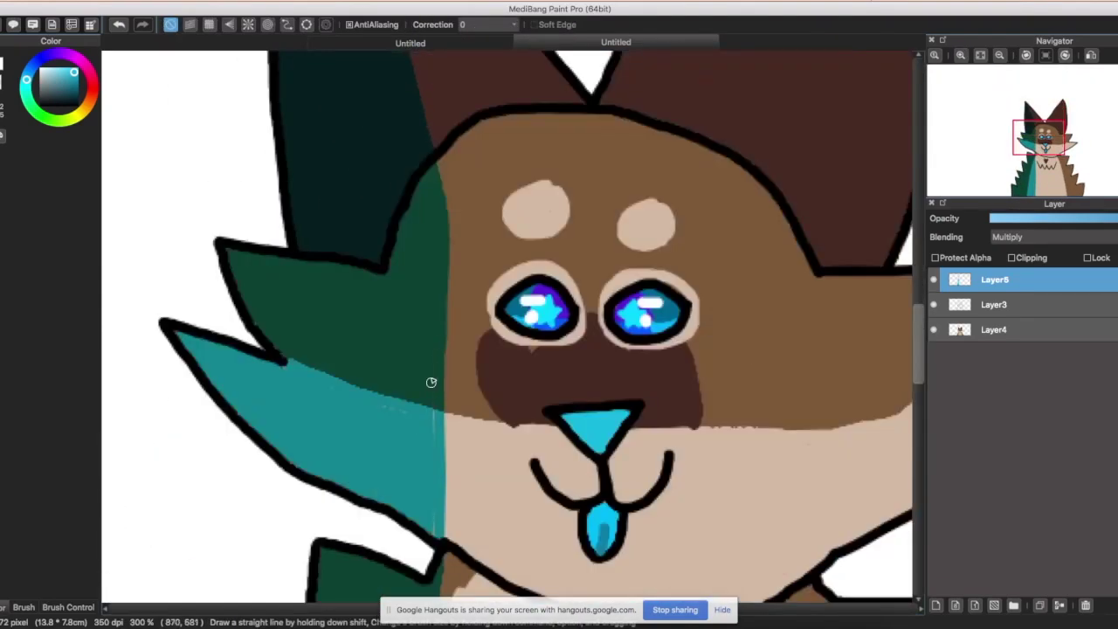
{"action": "scroll", "coordinate": [416, 420], "scroll_direction": "down", "scroll_amount": 7}
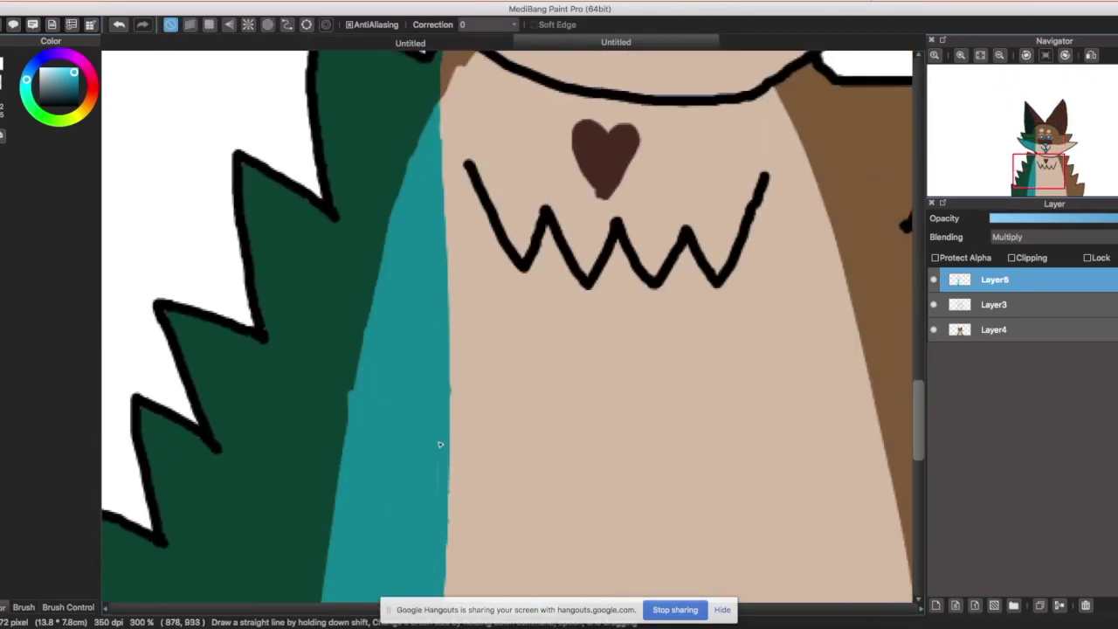
{"action": "scroll", "coordinate": [404, 301], "scroll_direction": "down", "scroll_amount": 6}
Add Layer6 beneath the cat layers and fill its background with bright cyan.
{"action": "left_click", "coordinate": [937, 605]}
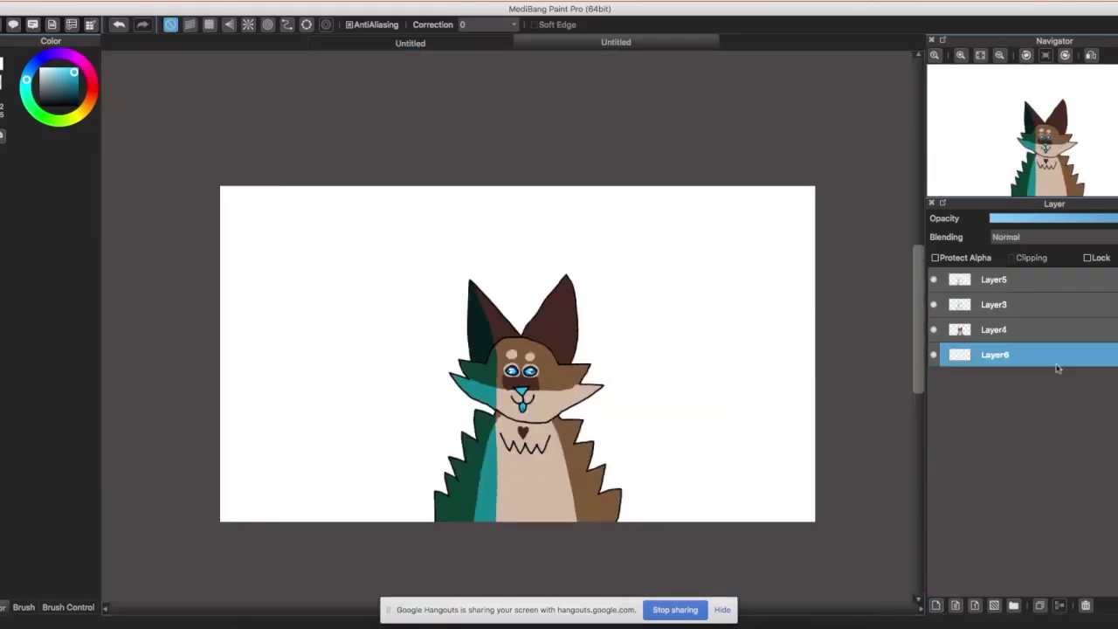
{"action": "key", "text": "g"}
{"action": "scroll", "coordinate": [512, 297], "scroll_direction": "up", "scroll_amount": 6}
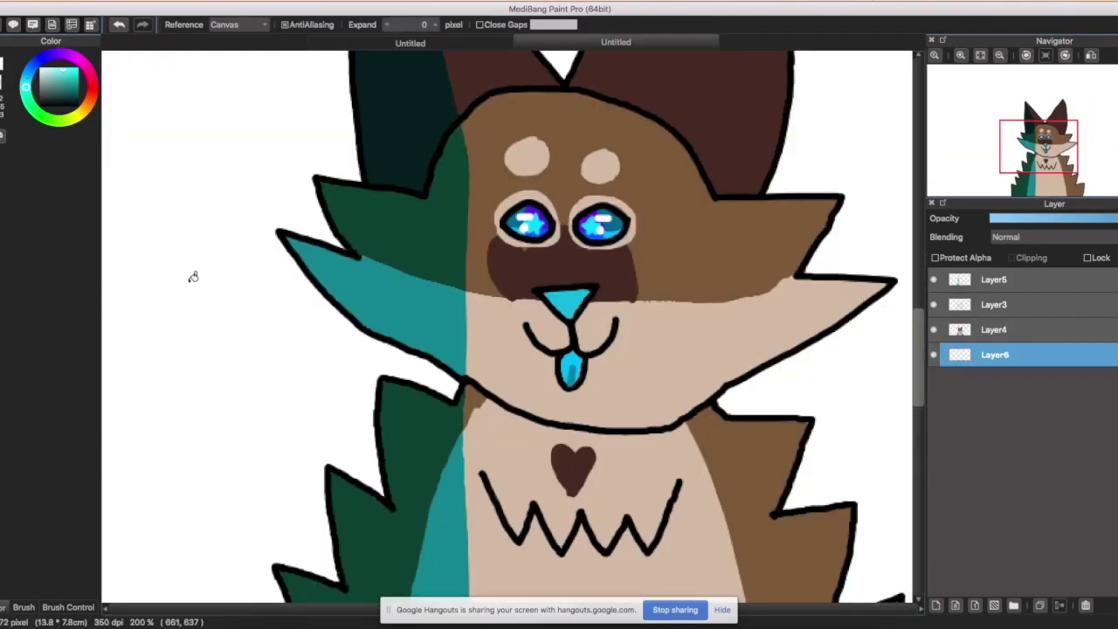
{"action": "left_click", "coordinate": [187, 275]}
Draw a muted teal diagonal line across the background's upper-left corner and fill that corner with the same colour.
{"action": "scroll", "coordinate": [187, 274], "scroll_direction": "down", "scroll_amount": 8}
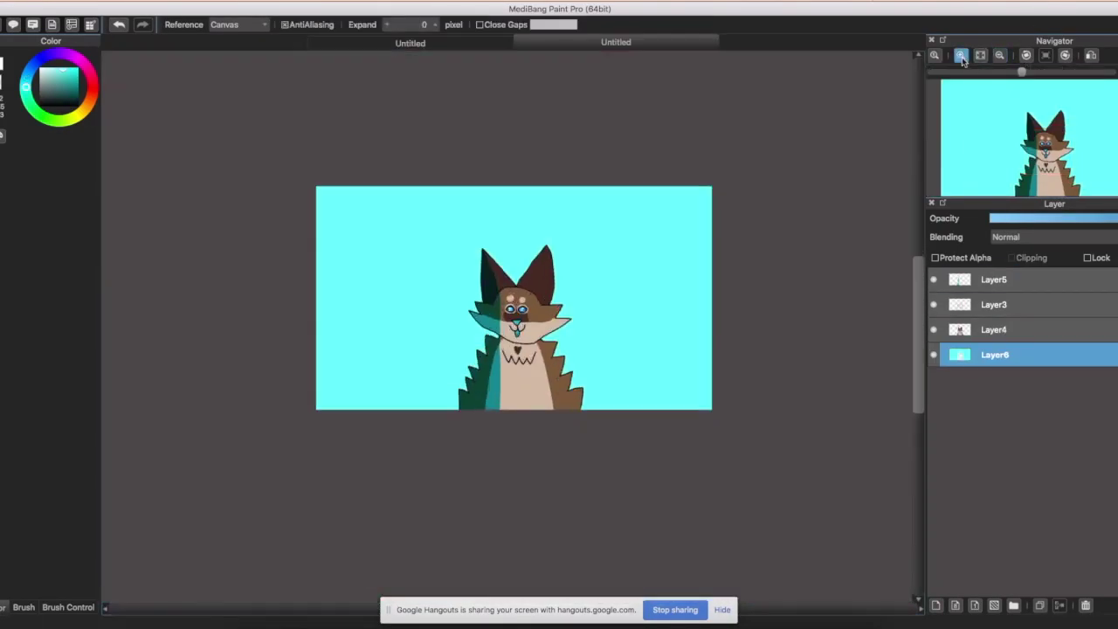
{"action": "scroll", "coordinate": [418, 207], "scroll_direction": "up", "scroll_amount": 3}
{"action": "left_click_drag", "start_coordinate": [361, 147], "coordinate": [148, 305]}
{"action": "key", "text": "g"}
{"action": "left_click", "coordinate": [204, 207]}
{"action": "key", "text": "b"}
{"action": "scroll", "coordinate": [204, 207], "scroll_direction": "down", "scroll_amount": 3}
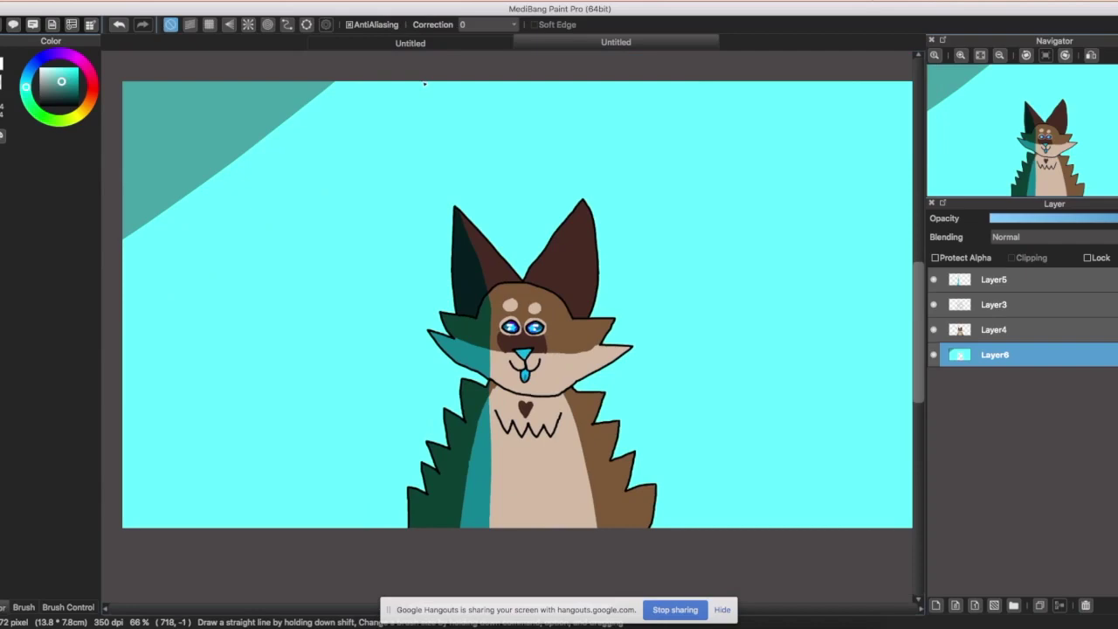
Undo the stray background fill and draw a muted teal diagonal edge from the canvas top to its bottom for a second ray.
{"action": "key", "text": "g"}
{"action": "left_click", "coordinate": [332, 300]}
{"action": "key", "text": "ctrl+z"}
{"action": "key", "text": "b"}
{"action": "left_click_drag", "start_coordinate": [498, 83], "coordinate": [293, 528]}
Switch to YouTube, skip ahead to another song in the music playlist, and return to MediBang Paint Pro.
{"action": "key", "text": "ctrl+Right"}
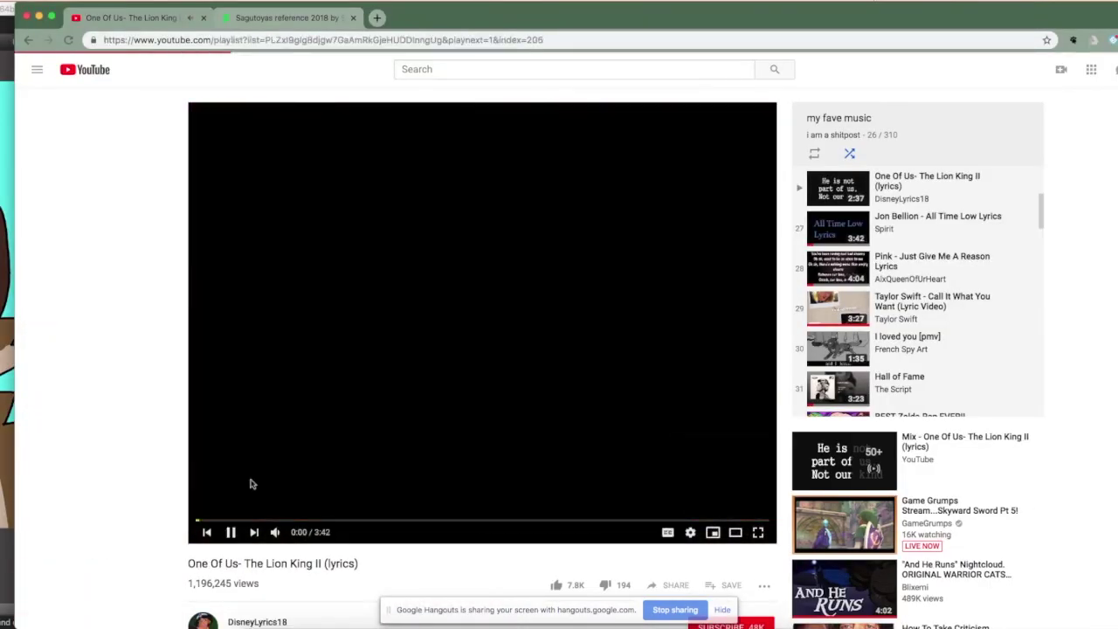
{"action": "left_click", "coordinate": [154, 531]}
{"action": "key", "text": "shift+n"}
{"action": "key", "text": "shift+n"}
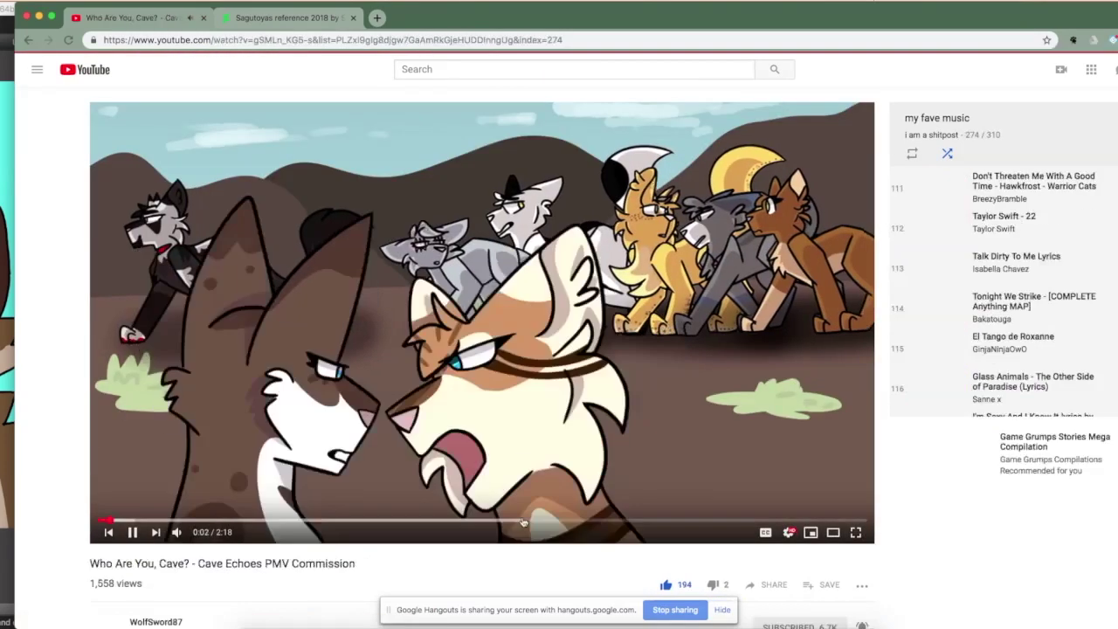
{"action": "key", "text": "ctrl+Left"}
Fill the second ray with muted teal, then outline and fill a third diagonal ray behind the cat.
{"action": "key", "text": "g"}
{"action": "left_click", "coordinate": [302, 324]}
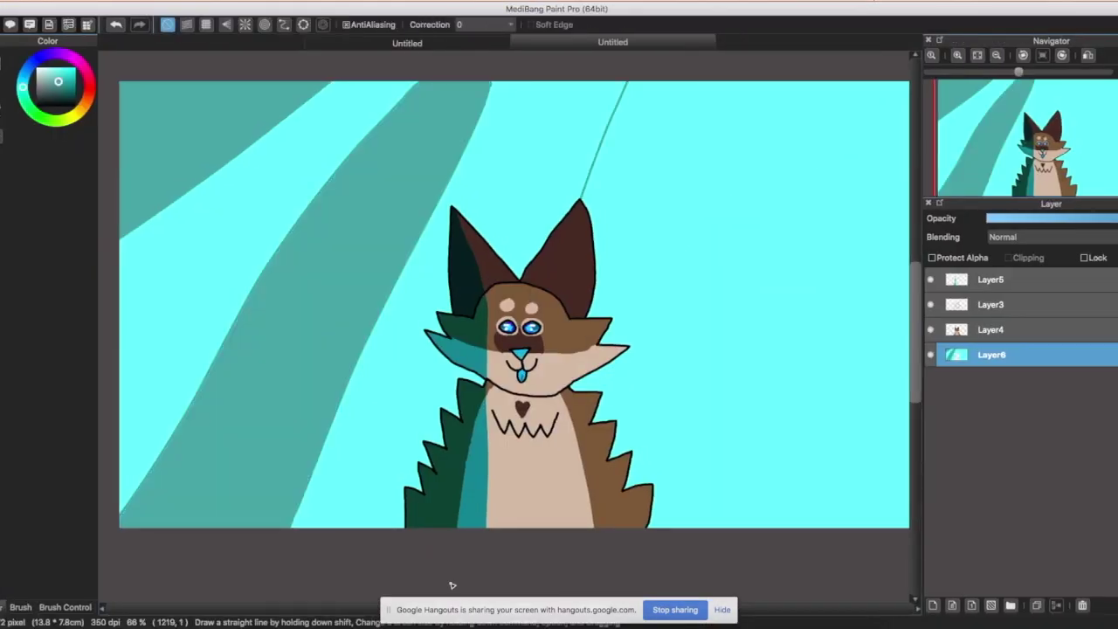
{"action": "left_click", "coordinate": [647, 175]}
{"action": "scroll", "coordinate": [524, 104], "scroll_direction": "right", "scroll_amount": 3}
{"action": "left_click_drag", "start_coordinate": [781, 68], "coordinate": [668, 511]}
{"action": "key", "text": "g"}
{"action": "left_click", "coordinate": [711, 245]}
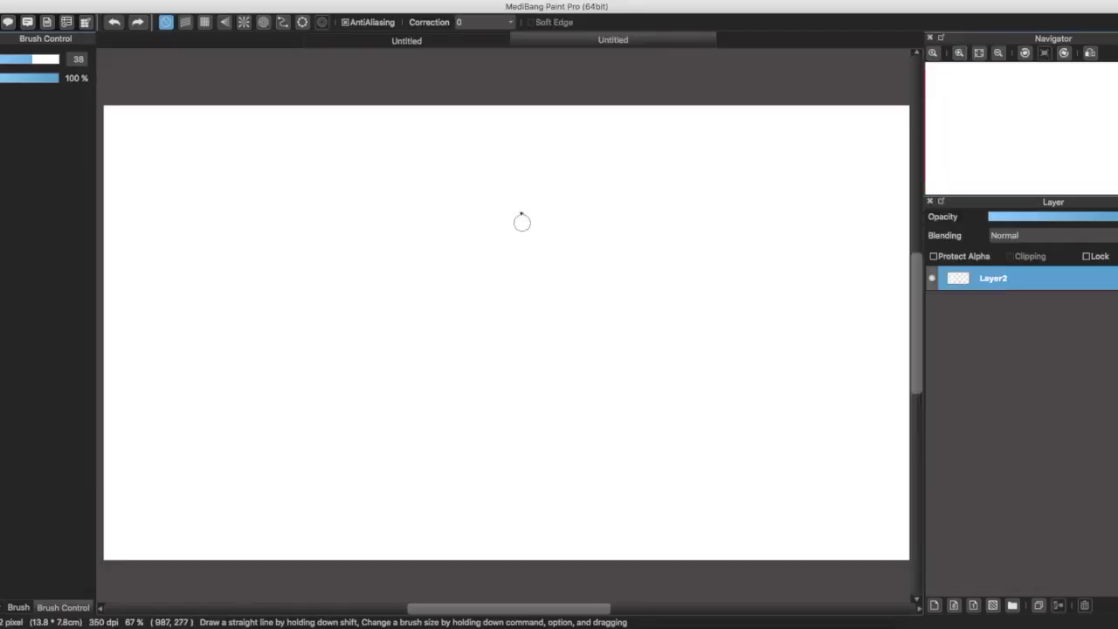
Sketch a side-view animal in thick blue strokes on Layer2, with a round head, pointed ear, rounded snout and body.
{"action": "left_click_drag", "start_coordinate": [522, 243], "coordinate": [509, 251]}
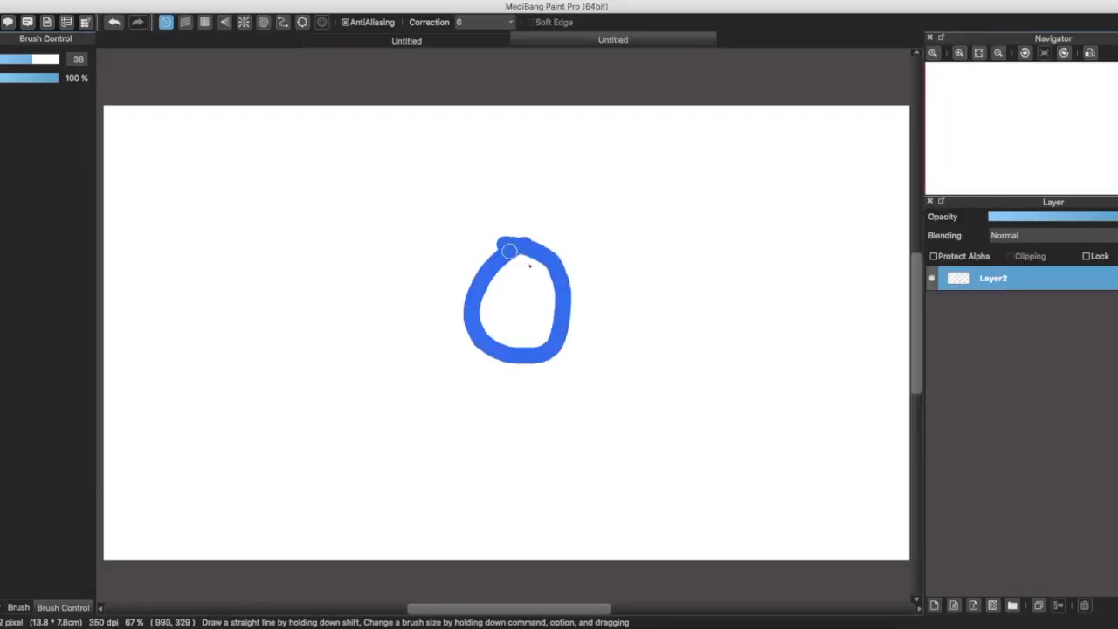
{"action": "scroll", "coordinate": [475, 282], "scroll_direction": "down", "scroll_amount": 2}
{"action": "mouse_move", "coordinate": [468, 210]}
{"action": "left_mouse_down"}
{"action": "mouse_move", "coordinate": [455, 315]}
{"action": "mouse_move", "coordinate": [470, 280]}
{"action": "mouse_move", "coordinate": [355, 350]}
{"action": "left_mouse_up"}
{"action": "left_click", "coordinate": [365, 40]}
{"action": "left_click", "coordinate": [546, 44]}
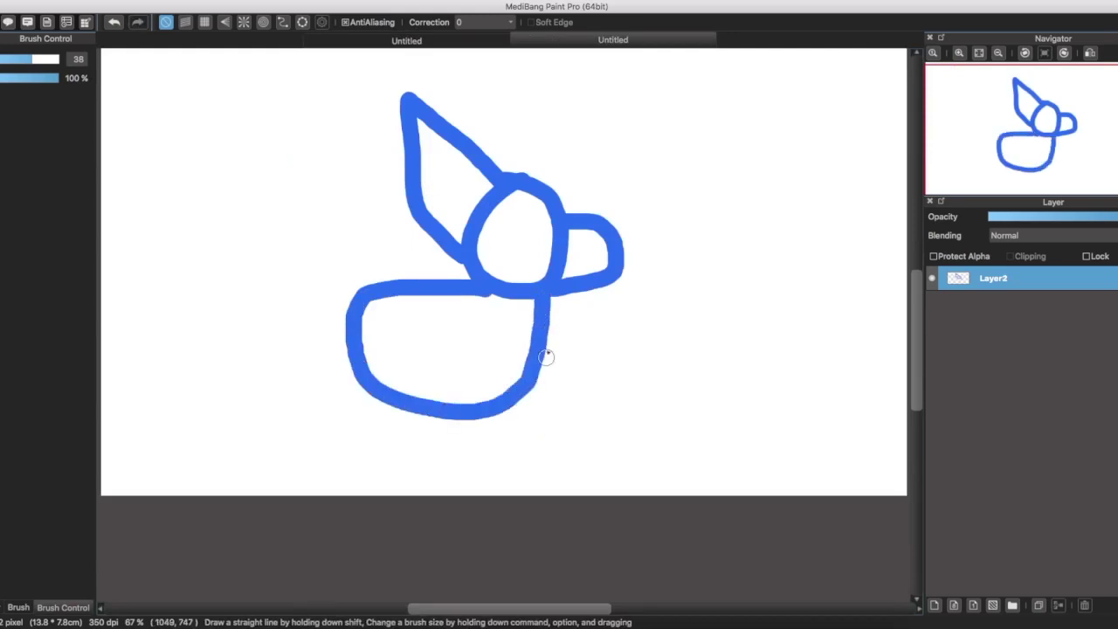
Undo the last sketch stroke, move the blue sketch lower on the canvas and add a curved tail.
{"action": "key", "text": "super+z"}
{"action": "left_click_drag", "start_coordinate": [480, 295], "coordinate": [527, 434]}
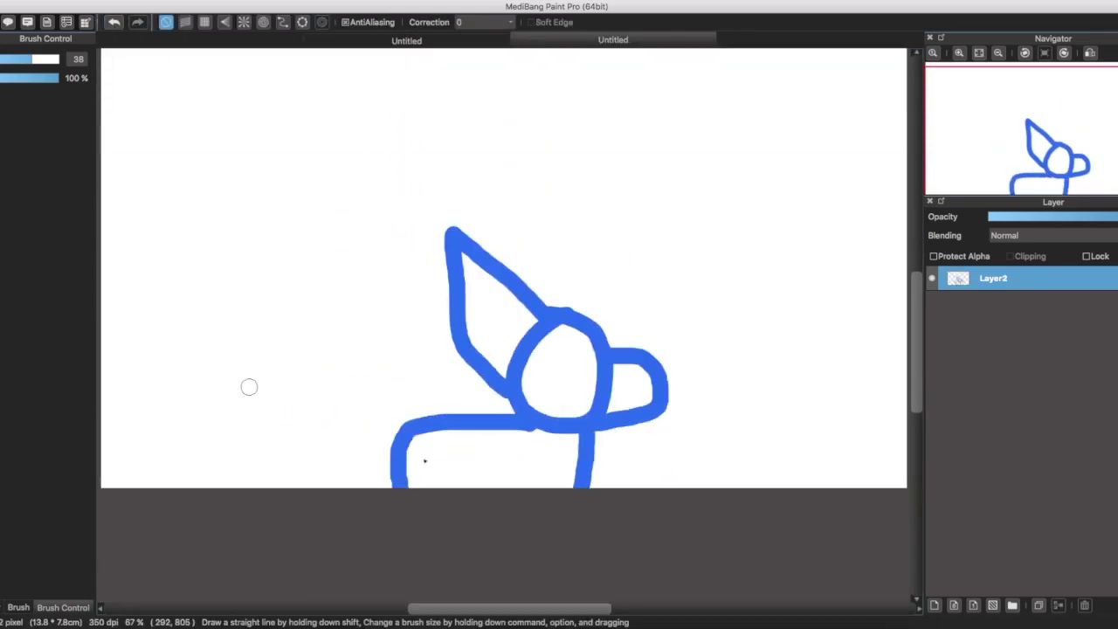
Add Layer3 above the blue sketch and ink the round head with a thin black line.
{"action": "key", "text": "super+shift+n"}
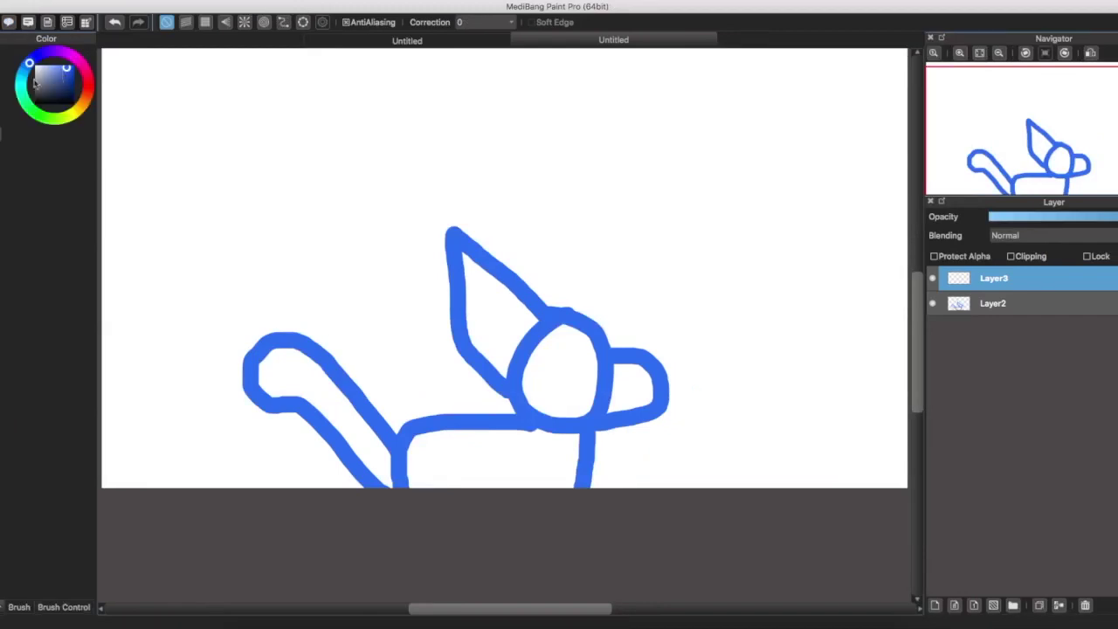
{"action": "scroll", "coordinate": [550, 337], "scroll_direction": "up", "scroll_amount": 5}
{"action": "scroll", "coordinate": [549, 337], "scroll_direction": "down", "scroll_amount": 10}
{"action": "left_click_drag", "start_coordinate": [323, 96], "coordinate": [358, 153]}
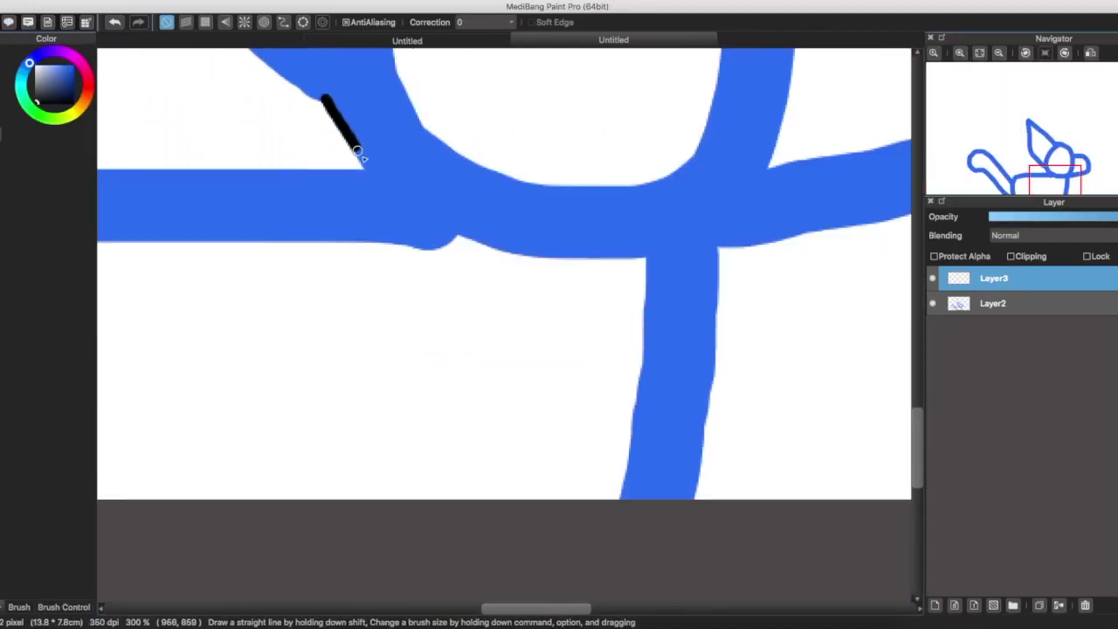
{"action": "mouse_move", "coordinate": [710, 242]}
{"action": "left_mouse_down"}
{"action": "mouse_move", "coordinate": [512, 445]}
{"action": "mouse_move", "coordinate": [568, 113]}
{"action": "mouse_move", "coordinate": [568, 163]}
{"action": "left_mouse_up"}
{"action": "mouse_move", "coordinate": [568, 162]}
{"action": "left_mouse_down"}
{"action": "mouse_move", "coordinate": [375, 49]}
{"action": "mouse_move", "coordinate": [386, 85]}
{"action": "left_mouse_up"}
{"action": "left_click_drag", "start_coordinate": [386, 86], "coordinate": [311, 136]}
Ink the snout and the pointed ear in black over the blue sketch.
{"action": "left_click_drag", "start_coordinate": [164, 413], "coordinate": [175, 472]}
{"action": "scroll", "coordinate": [175, 471], "scroll_direction": "right", "scroll_amount": 3}
{"action": "scroll", "coordinate": [664, 375], "scroll_direction": "down", "scroll_amount": 3}
{"action": "mouse_move", "coordinate": [574, 242]}
{"action": "left_mouse_down"}
{"action": "mouse_move", "coordinate": [664, 374]}
{"action": "mouse_move", "coordinate": [534, 428]}
{"action": "left_mouse_up"}
{"action": "scroll", "coordinate": [481, 364], "scroll_direction": "up", "scroll_amount": 2}
{"action": "scroll", "coordinate": [478, 288], "scroll_direction": "up", "scroll_amount": 5}
{"action": "scroll", "coordinate": [323, 518], "scroll_direction": "down", "scroll_amount": 3}
{"action": "left_click_drag", "start_coordinate": [300, 324], "coordinate": [424, 524]}
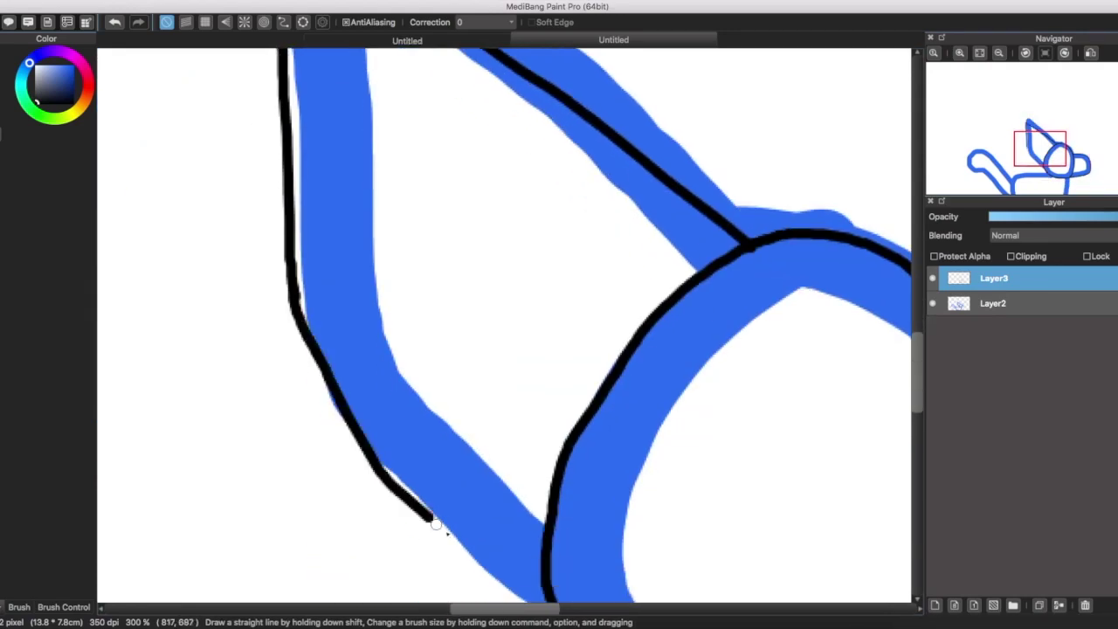
Ink the body's back line from the head to the rump and its side edges, redoing the first attempt.
{"action": "scroll", "coordinate": [425, 524], "scroll_direction": "down", "scroll_amount": 5}
{"action": "left_click_drag", "start_coordinate": [649, 384], "coordinate": [215, 388]}
{"action": "key", "text": "super+z"}
{"action": "scroll", "coordinate": [457, 322], "scroll_direction": "left", "scroll_amount": 2}
{"action": "mouse_move", "coordinate": [773, 382]}
{"action": "left_mouse_down"}
{"action": "mouse_move", "coordinate": [408, 389]}
{"action": "mouse_move", "coordinate": [244, 471]}
{"action": "left_mouse_up"}
{"action": "scroll", "coordinate": [245, 192], "scroll_direction": "down", "scroll_amount": 3}
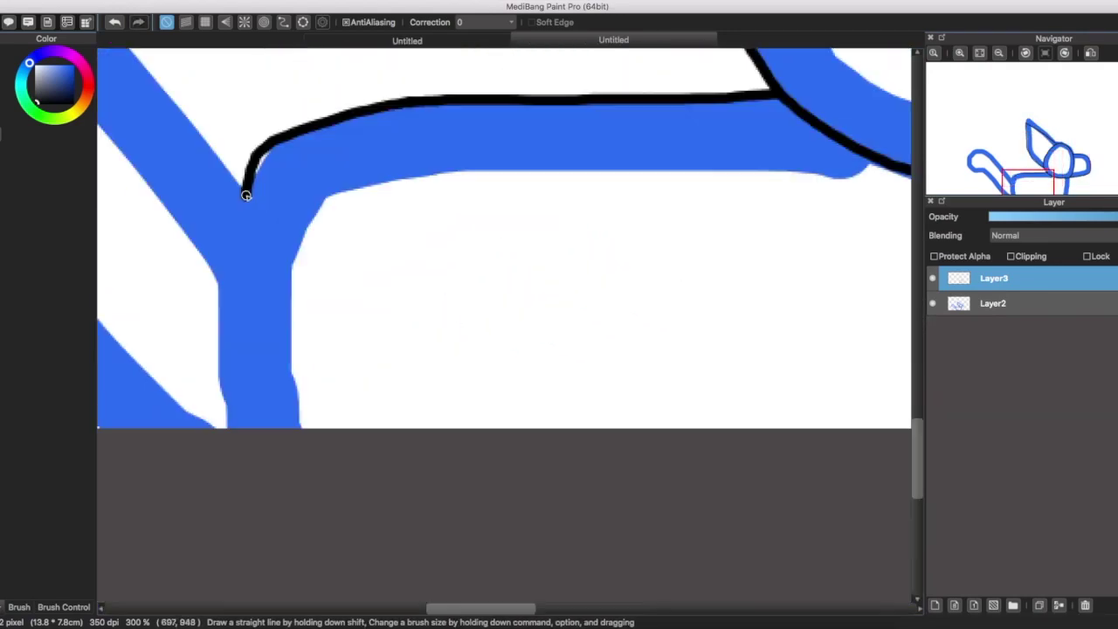
{"action": "scroll", "coordinate": [437, 174], "scroll_direction": "down", "scroll_amount": 2}
{"action": "left_click_drag", "start_coordinate": [420, 74], "coordinate": [791, 145]}
Ink the curved tail outline in black over the blue sketch, undoing the last stroke.
{"action": "scroll", "coordinate": [791, 145], "scroll_direction": "left", "scroll_amount": 2}
{"action": "left_click_drag", "start_coordinate": [909, 262], "coordinate": [631, 320]}
{"action": "scroll", "coordinate": [631, 319], "scroll_direction": "left", "scroll_amount": 2}
{"action": "left_click_drag", "start_coordinate": [772, 360], "coordinate": [672, 256]}
{"action": "scroll", "coordinate": [672, 256], "scroll_direction": "right", "scroll_amount": 2}
{"action": "left_click_drag", "start_coordinate": [574, 304], "coordinate": [309, 309]}
{"action": "scroll", "coordinate": [751, 379], "scroll_direction": "down", "scroll_amount": 5}
{"action": "key", "text": "super+z"}
Try two long ink strokes on the line art and undo each of them.
{"action": "scroll", "coordinate": [751, 379], "scroll_direction": "up", "scroll_amount": 3}
{"action": "scroll", "coordinate": [752, 379], "scroll_direction": "left", "scroll_amount": 3}
{"action": "scroll", "coordinate": [203, 203], "scroll_direction": "up", "scroll_amount": 3}
{"action": "left_click_drag", "start_coordinate": [751, 366], "coordinate": [349, 474]}
{"action": "key", "text": "super+z"}
{"action": "mouse_move", "coordinate": [737, 349]}
{"action": "left_mouse_down"}
{"action": "mouse_move", "coordinate": [624, 499]}
{"action": "mouse_move", "coordinate": [300, 399]}
{"action": "left_mouse_up"}
{"action": "key", "text": "super+z"}
Fill the animal's body, head, ear, snout and tail with grey on Layer3.
{"action": "scroll", "coordinate": [524, 350], "scroll_direction": "down", "scroll_amount": 8}
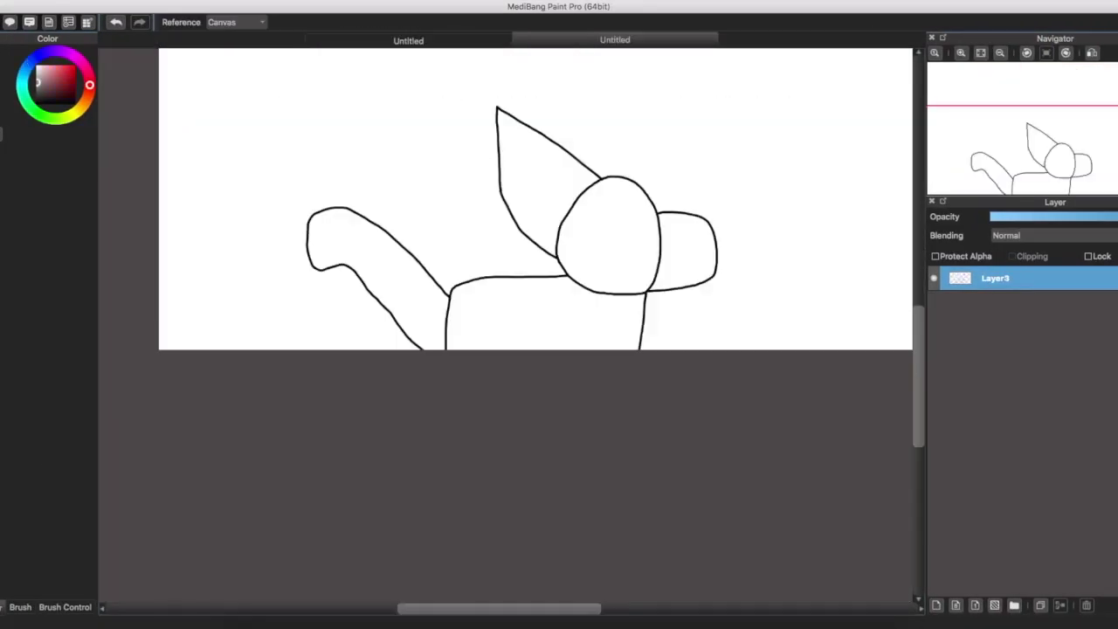
{"action": "left_click", "coordinate": [542, 314]}
{"action": "left_click", "coordinate": [609, 231]}
{"action": "left_click", "coordinate": [546, 185]}
{"action": "left_click", "coordinate": [405, 280]}
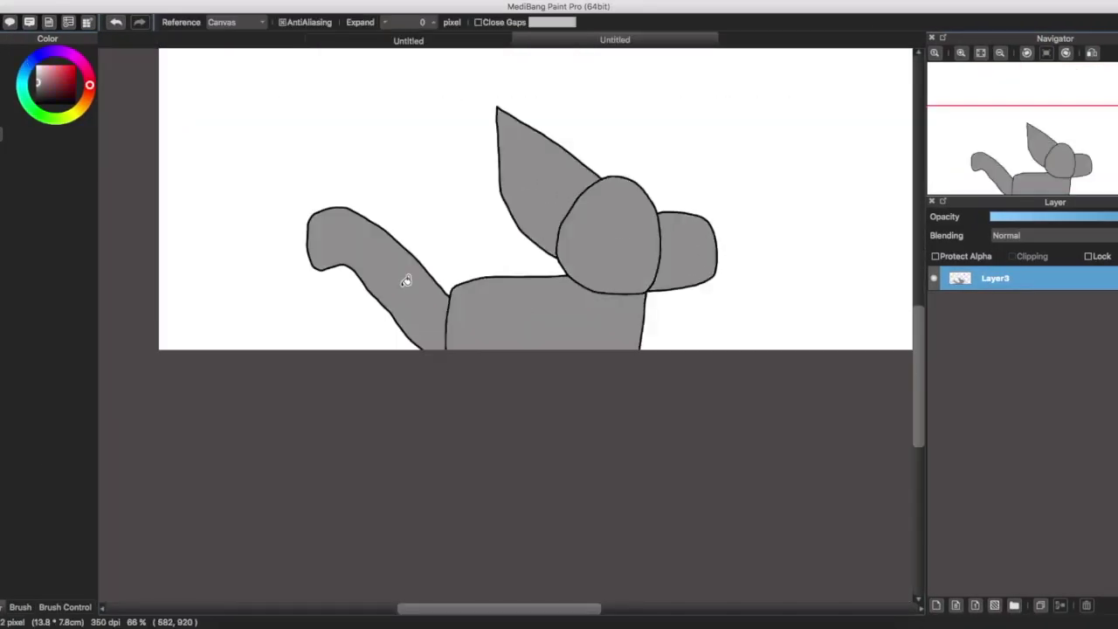
Sample colours from the Wolfy reference sheet, filling the ear near black and the chest off-white on Layer3.
{"action": "left_click", "coordinate": [698, 42]}
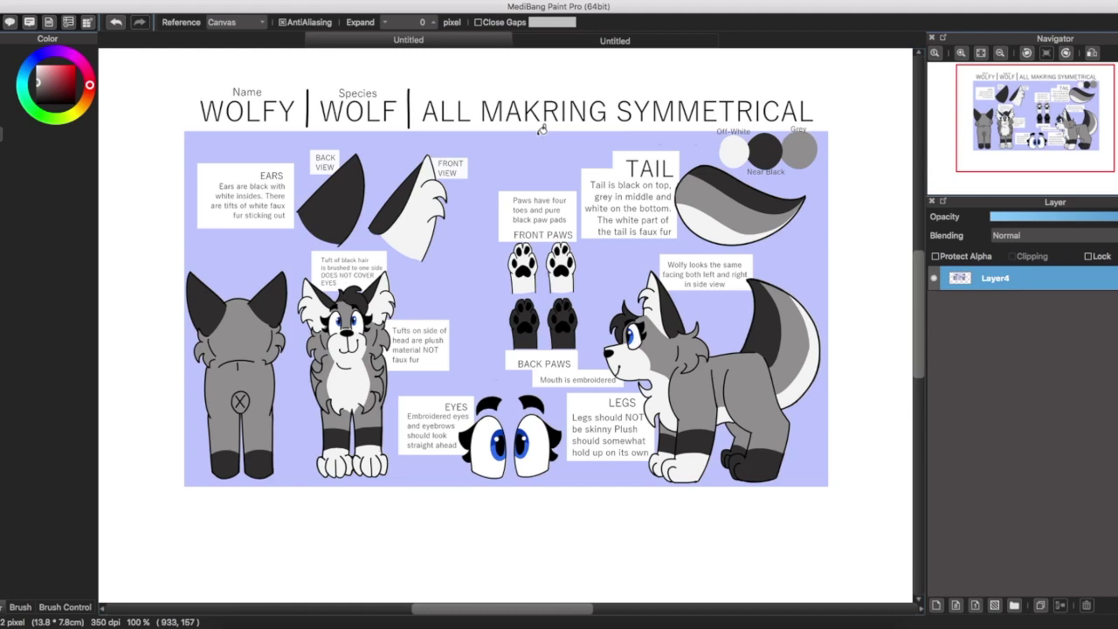
{"action": "left_click", "coordinate": [408, 40]}
{"action": "left_click", "coordinate": [528, 170]}
{"action": "left_click", "coordinate": [615, 41]}
{"action": "left_click", "coordinate": [408, 40]}
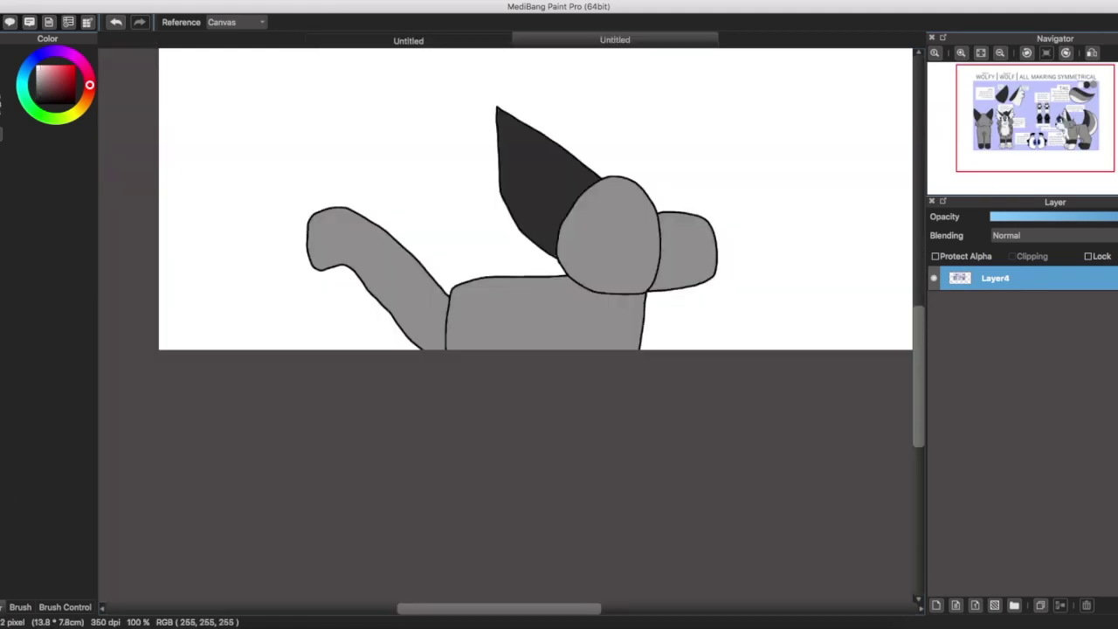
{"action": "left_click", "coordinate": [611, 40]}
{"action": "left_click", "coordinate": [408, 40]}
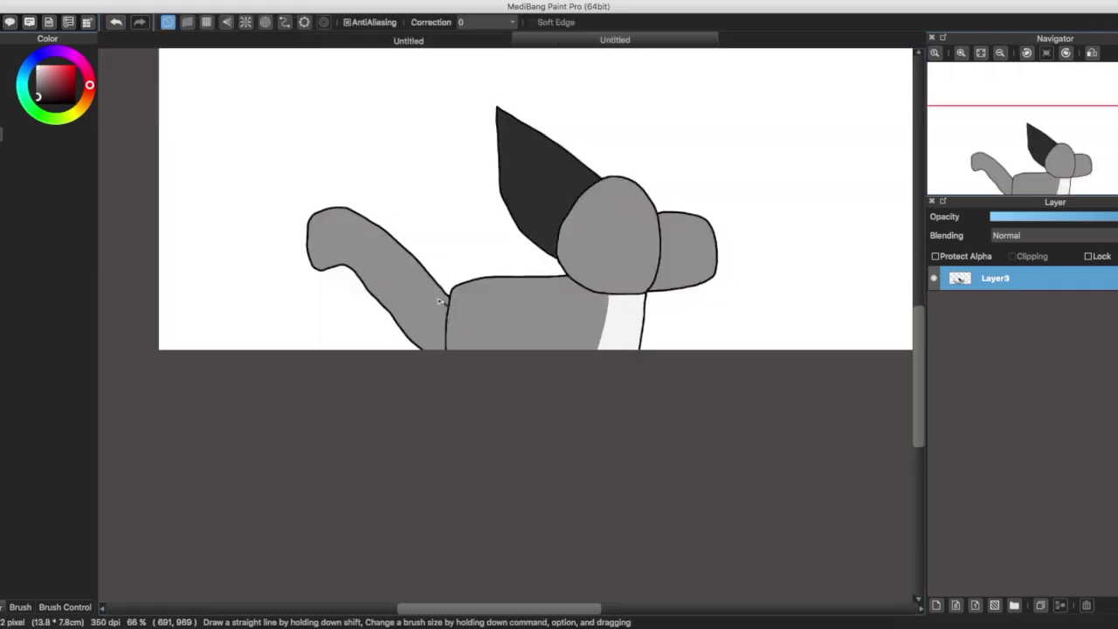
Draw a near-black marking along the upper side of the tail and fill it.
{"action": "scroll", "coordinate": [552, 418], "scroll_direction": "up", "scroll_amount": 4}
{"action": "left_click_drag", "start_coordinate": [552, 418], "coordinate": [458, 340]}
{"action": "left_click", "coordinate": [178, 187]}
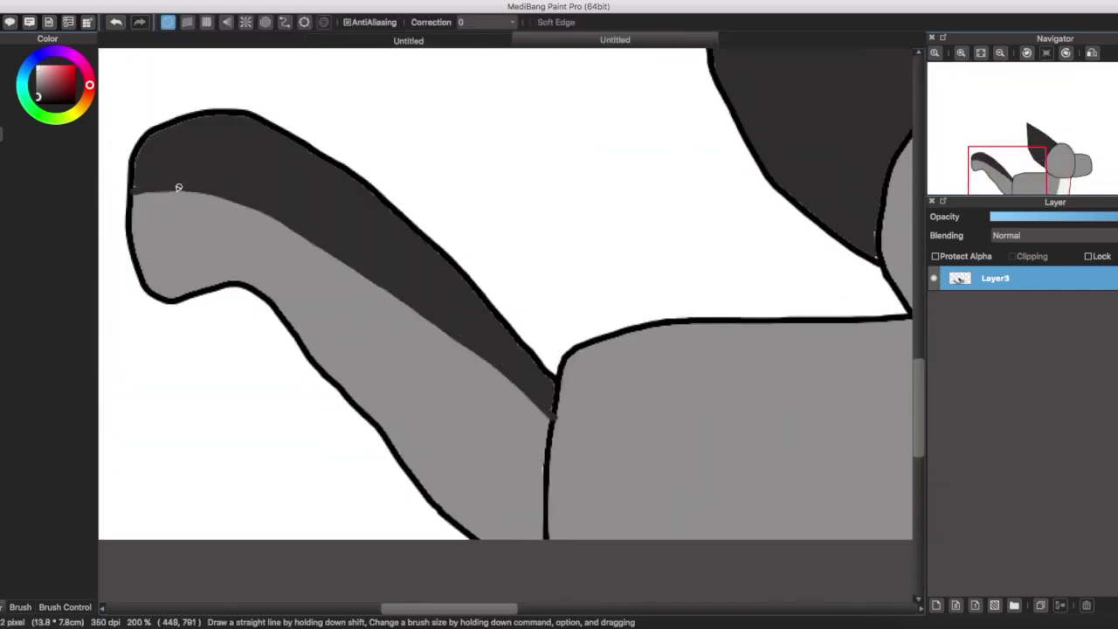
Undo the colour fills on Layer3 and refill the animal with grey on a new Layer4 beneath the line art.
{"action": "left_click", "coordinate": [115, 21]}
{"action": "left_click", "coordinate": [115, 21]}
{"action": "left_click", "coordinate": [114, 22]}
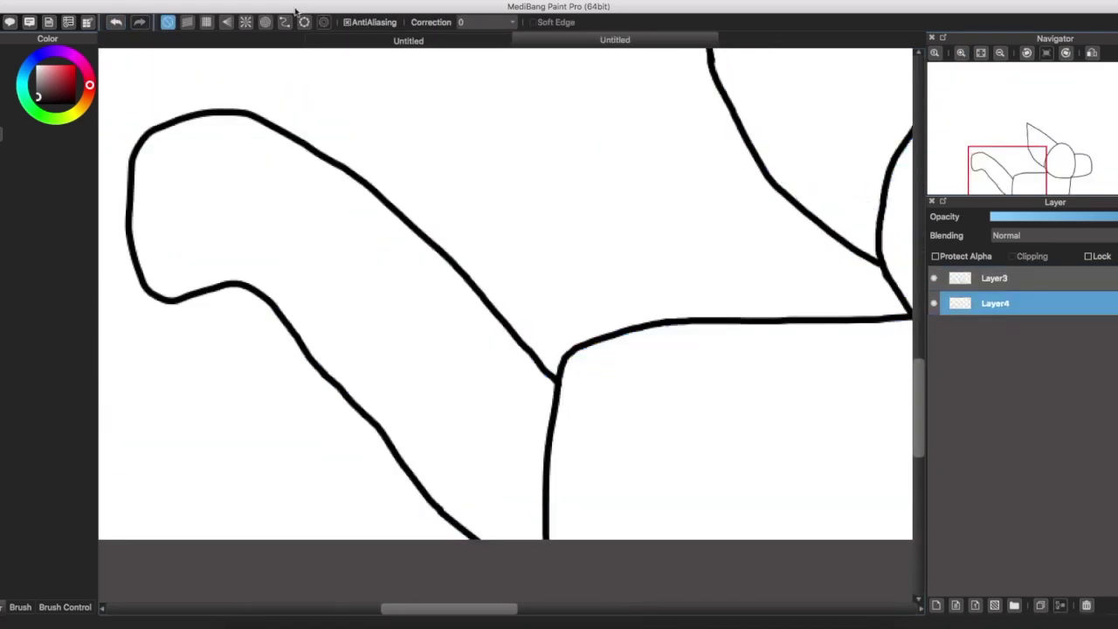
{"action": "left_click", "coordinate": [614, 40]}
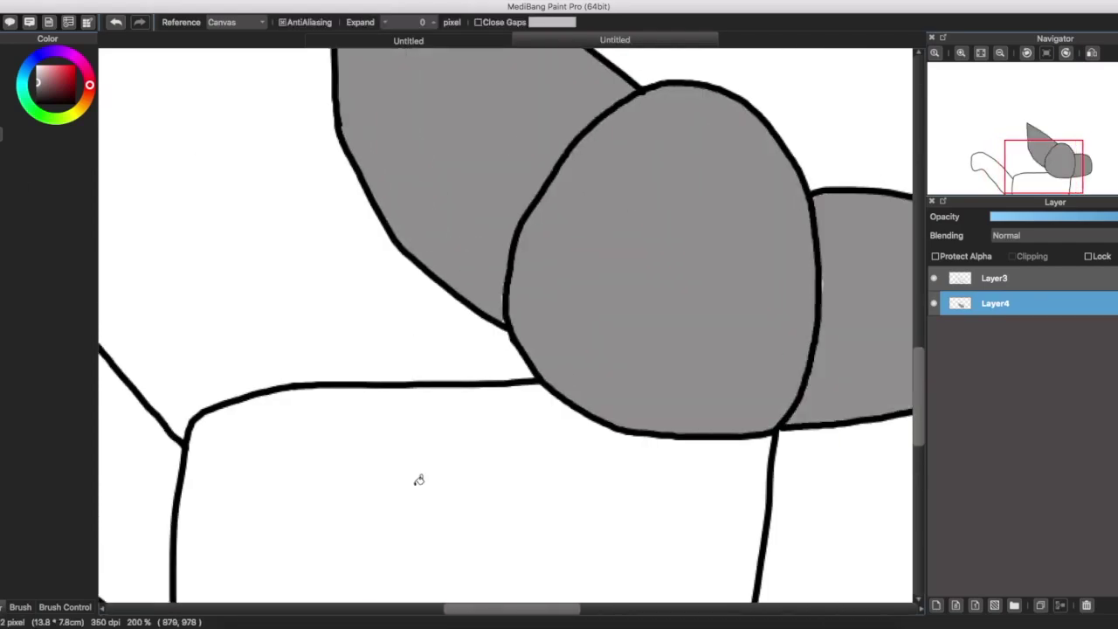
{"action": "left_click", "coordinate": [417, 477]}
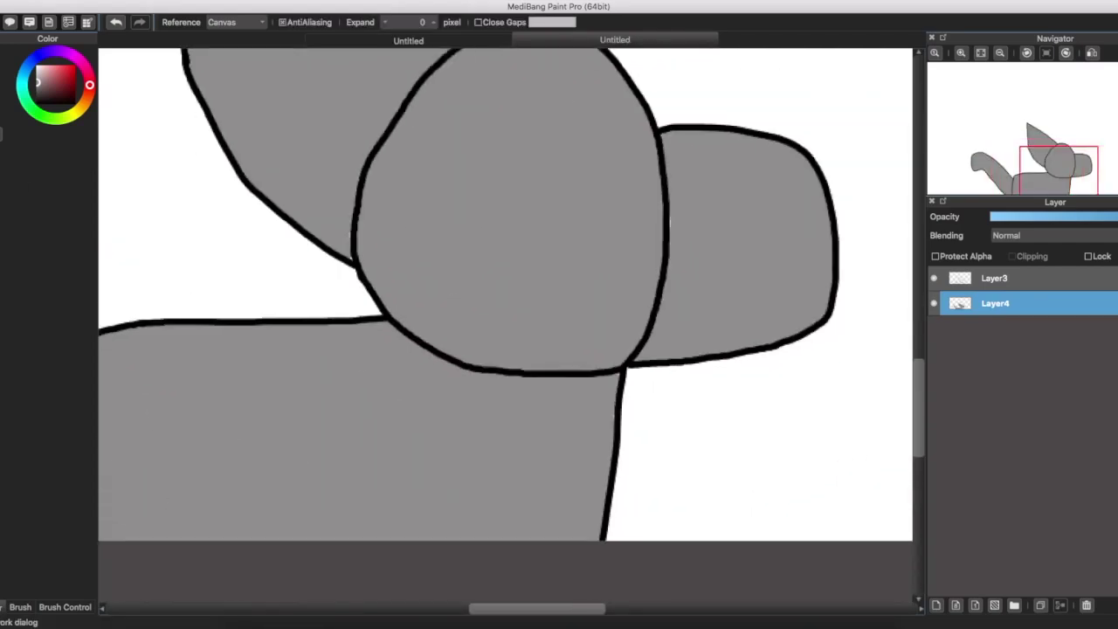
Outline and fill an off-white chest patch on Layer4, and draw an off-white marking edge along the tail's underside.
{"action": "key", "text": "b"}
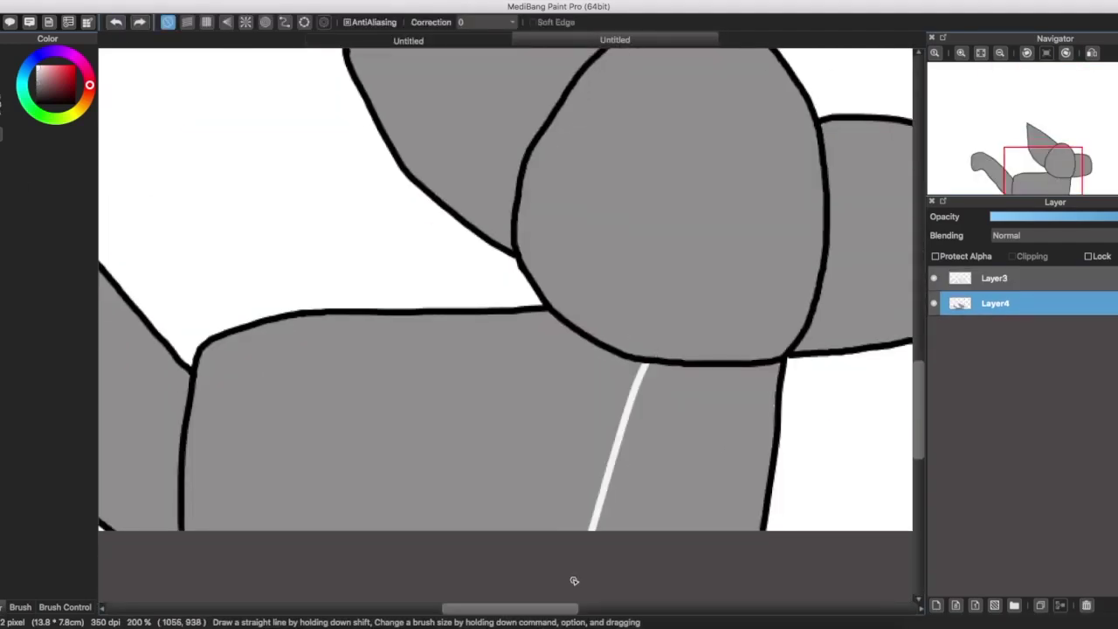
{"action": "left_click", "coordinate": [699, 446]}
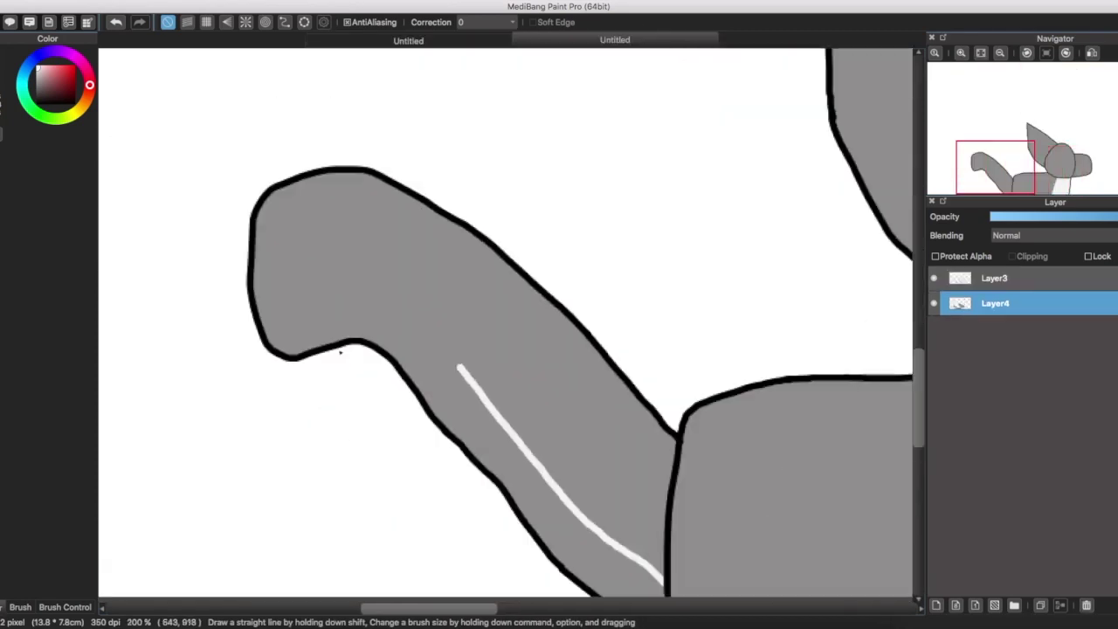
{"action": "left_click_drag", "start_coordinate": [341, 349], "coordinate": [278, 326]}
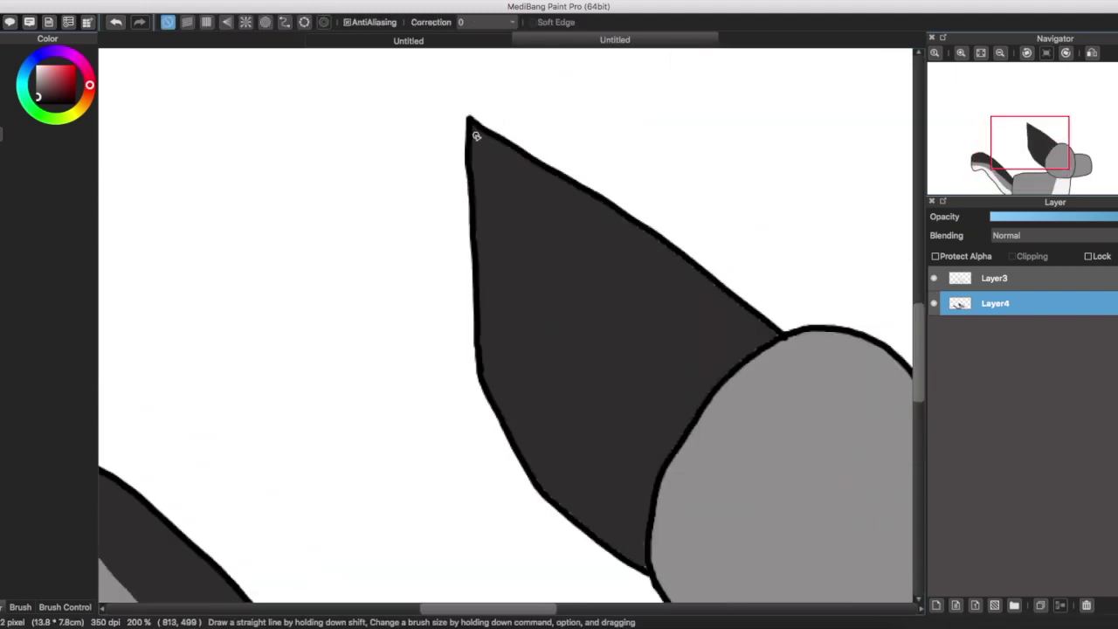
Undo the last stroke on the near-black ear, and colour the ear's inner part and the muzzle area white.
{"action": "key", "text": "super+z"}
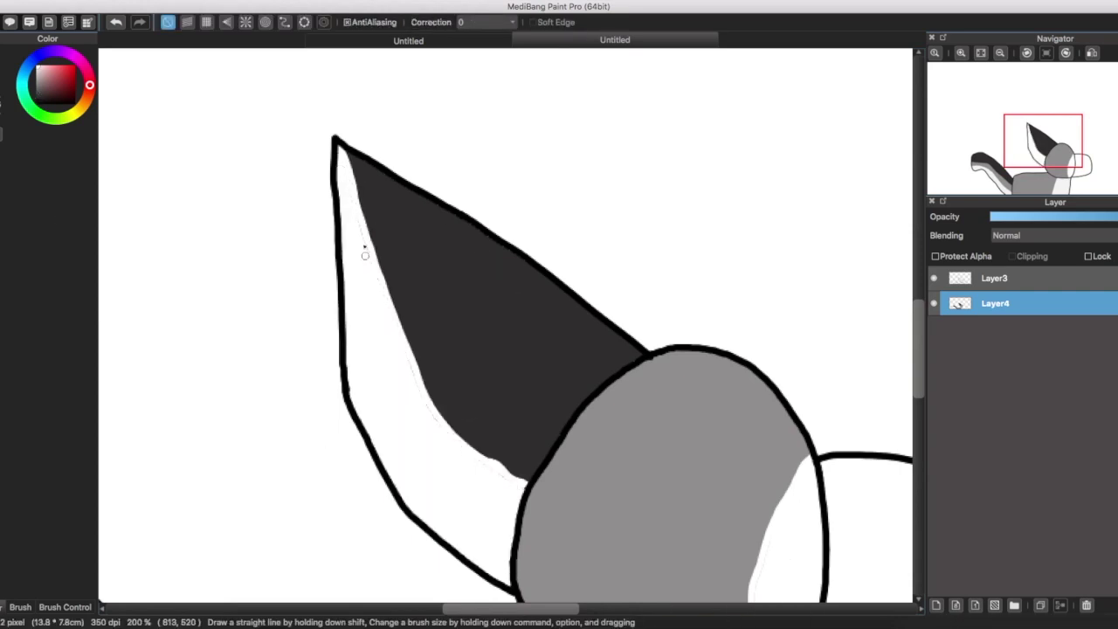
{"action": "scroll", "coordinate": [364, 254], "scroll_direction": "down", "scroll_amount": 3}
{"action": "scroll", "coordinate": [364, 254], "scroll_direction": "right", "scroll_amount": 2}
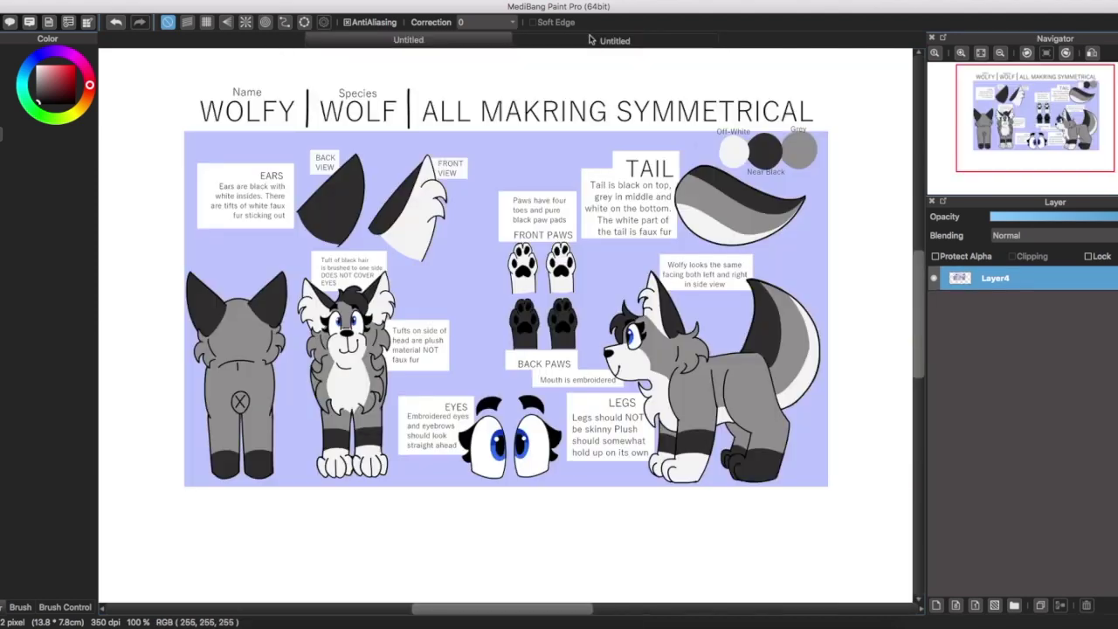
Return from the reference sheet, draw a black eye outline on the head on Layer3 and fill it with blue.
{"action": "left_click", "coordinate": [591, 40]}
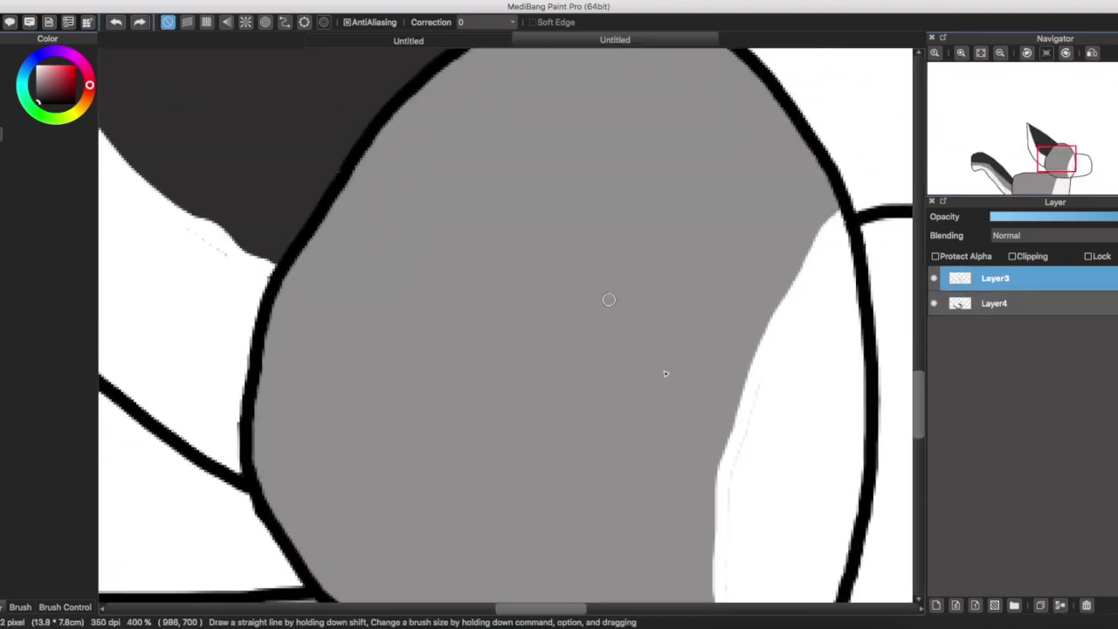
{"action": "left_click_drag", "start_coordinate": [602, 337], "coordinate": [476, 328]}
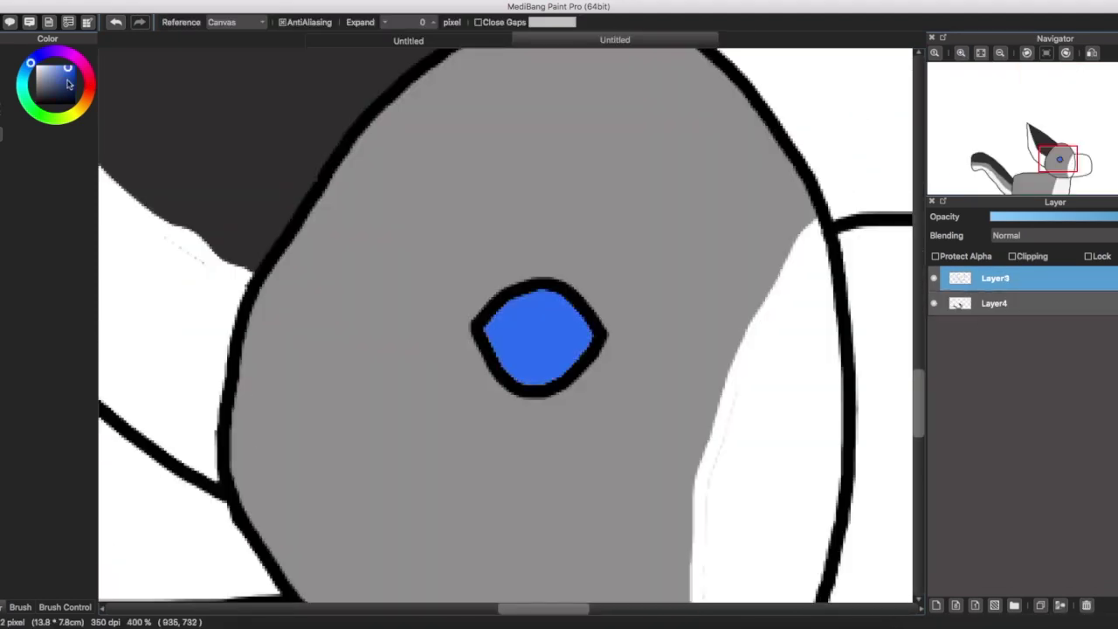
Undo the last eye fill, refill the eye with blue on Layer4, and add a darker upper shade, black pupil and white highlights.
{"action": "key", "text": "ctrl+z"}
{"action": "left_click", "coordinate": [1001, 306]}
{"action": "key", "text": "g"}
{"action": "left_click", "coordinate": [566, 310]}
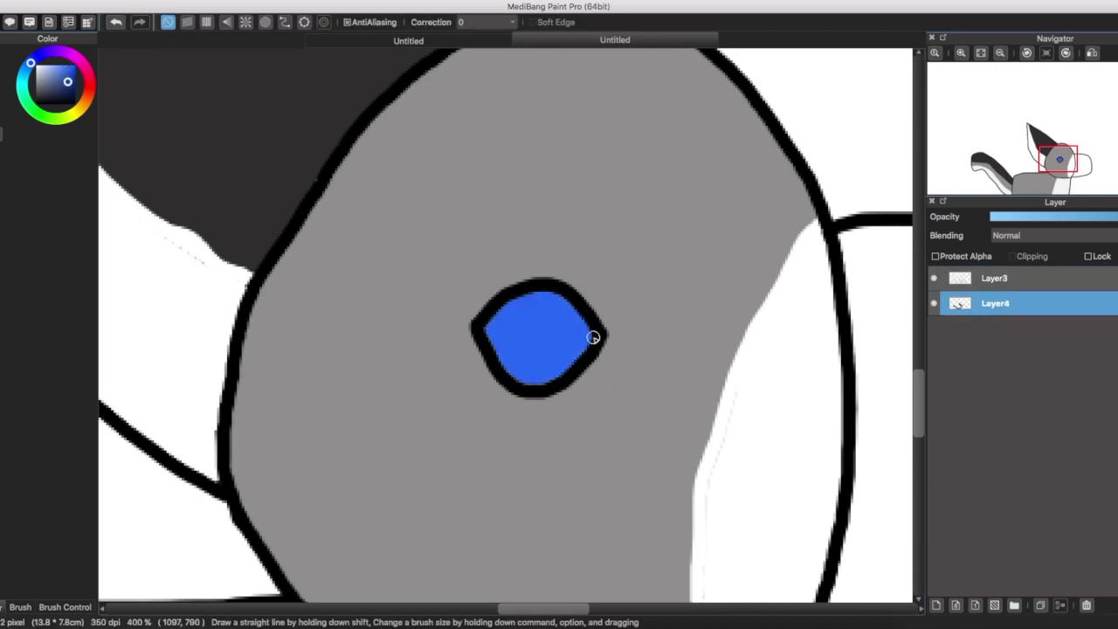
{"action": "left_click", "coordinate": [587, 342]}
{"action": "left_click_drag", "start_coordinate": [536, 319], "coordinate": [524, 348]}
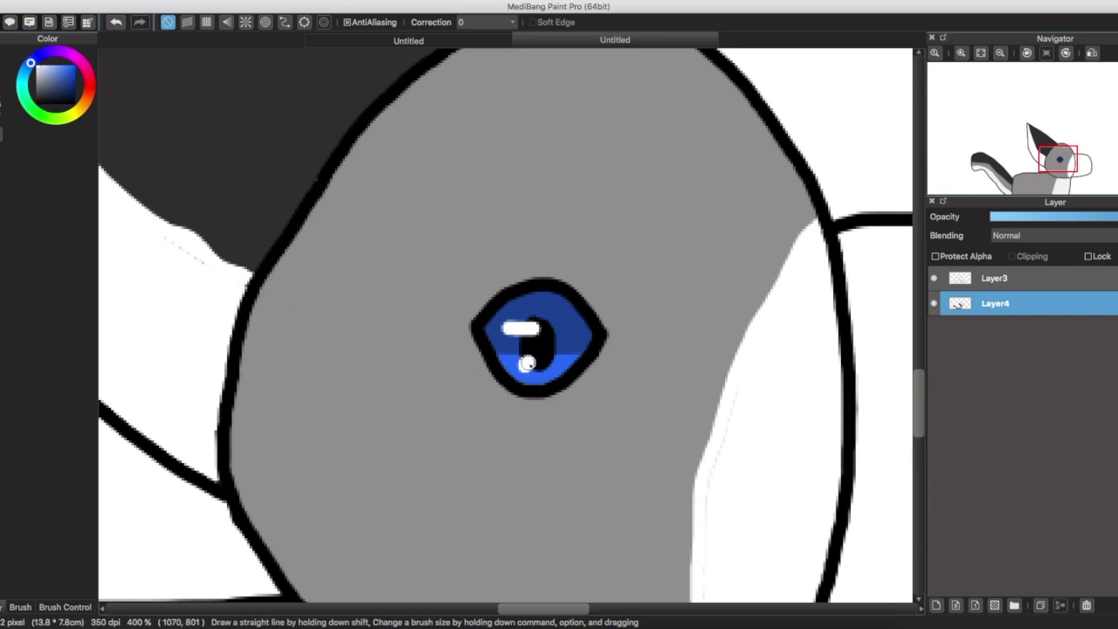
Check the reference sheet and draw a near-black nose and a curved smiling mouth on the white muzzle on Layer4.
{"action": "scroll", "coordinate": [524, 365], "scroll_direction": "down", "scroll_amount": 3}
{"action": "scroll", "coordinate": [524, 365], "scroll_direction": "right", "scroll_amount": 8}
{"action": "left_click_drag", "start_coordinate": [852, 311], "coordinate": [659, 308]}
{"action": "mouse_move", "coordinate": [692, 131]}
{"action": "left_mouse_down"}
{"action": "mouse_move", "coordinate": [753, 239]}
{"action": "mouse_move", "coordinate": [837, 237]}
{"action": "mouse_move", "coordinate": [705, 137]}
{"action": "mouse_move", "coordinate": [822, 228]}
{"action": "left_mouse_up"}
{"action": "key", "text": "super+z"}
{"action": "left_click", "coordinate": [426, 37]}
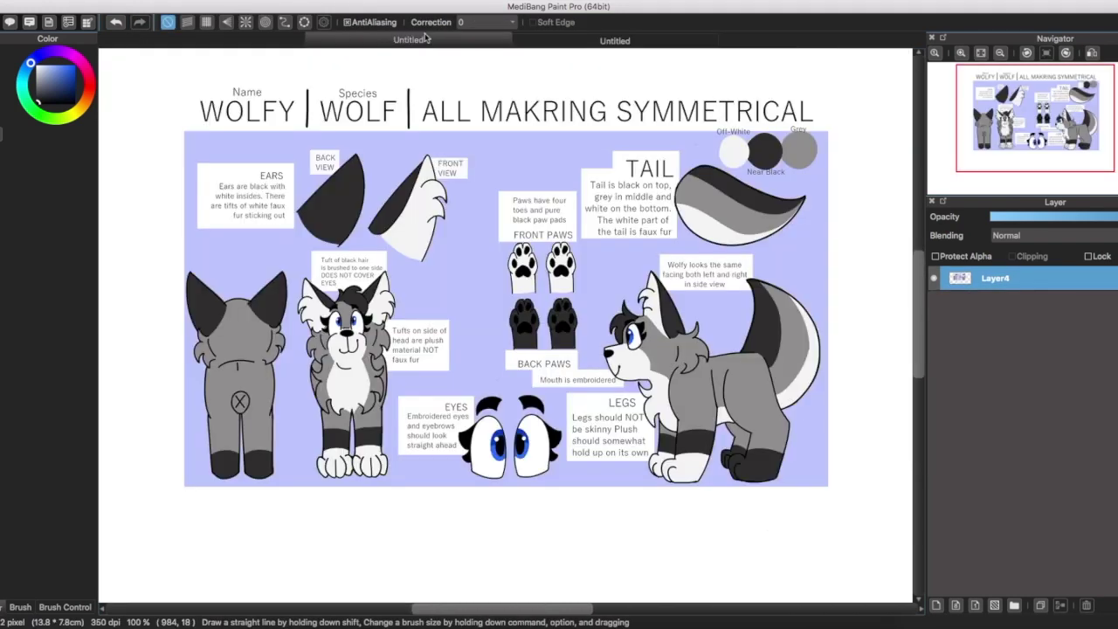
{"action": "left_click", "coordinate": [631, 40]}
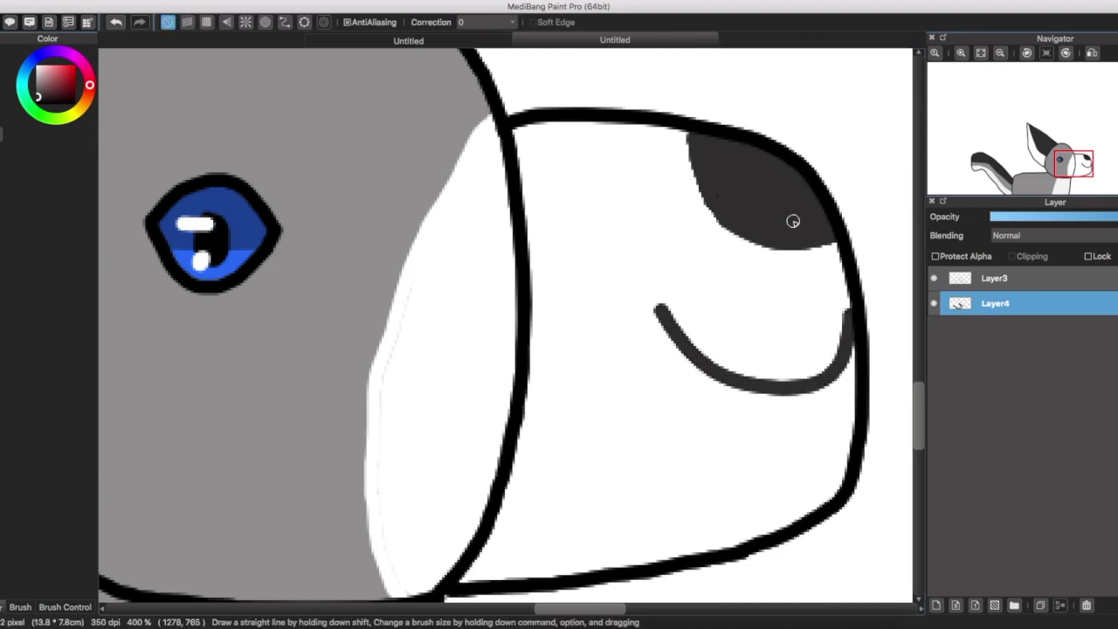
{"action": "left_click", "coordinate": [537, 41]}
{"action": "left_click", "coordinate": [561, 41]}
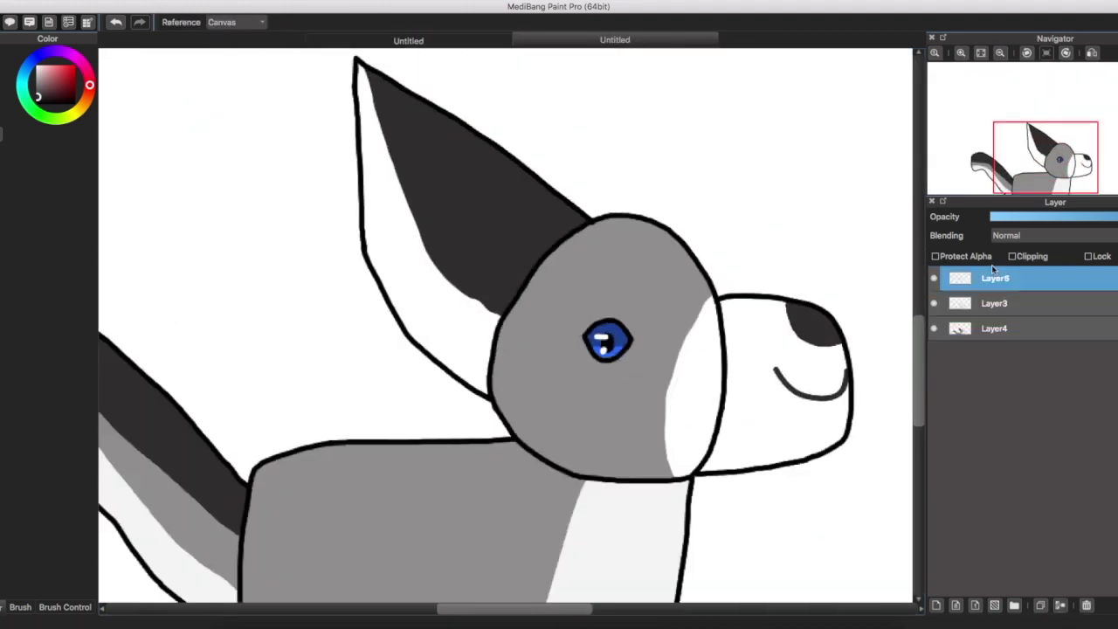
Add a Multiply layer, Layer5, and paint near-black shadow areas on the front of the ear, the back of the head and the back.
{"action": "scroll", "coordinate": [501, 100], "scroll_direction": "down", "scroll_amount": 5}
{"action": "scroll", "coordinate": [501, 100], "scroll_direction": "up", "scroll_amount": 5}
{"action": "left_click_drag", "start_coordinate": [355, 83], "coordinate": [526, 481]}
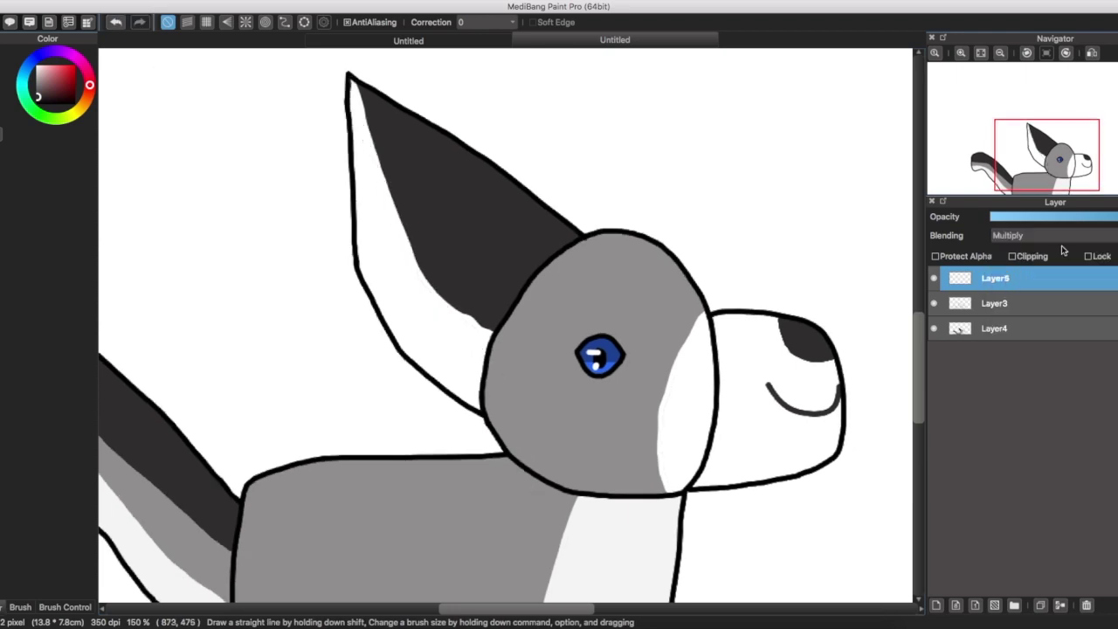
{"action": "key", "text": "ctrl+z"}
{"action": "scroll", "coordinate": [521, 545], "scroll_direction": "down", "scroll_amount": 5}
{"action": "scroll", "coordinate": [521, 545], "scroll_direction": "up", "scroll_amount": 5}
{"action": "left_click_drag", "start_coordinate": [344, 79], "coordinate": [472, 354]}
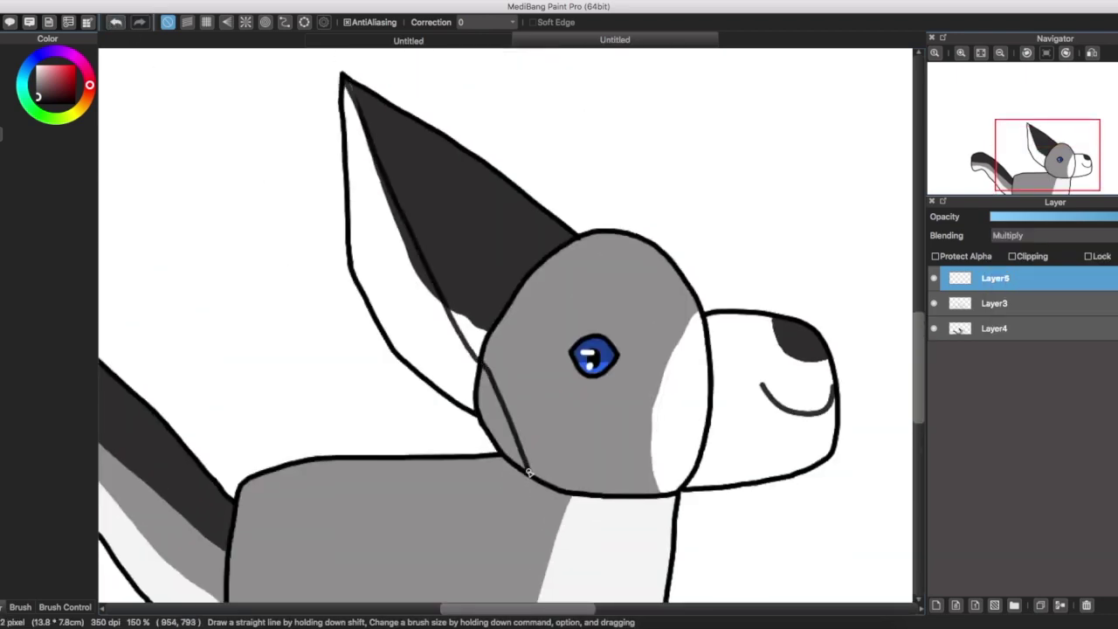
{"action": "left_click", "coordinate": [376, 485]}
{"action": "left_click", "coordinate": [422, 330]}
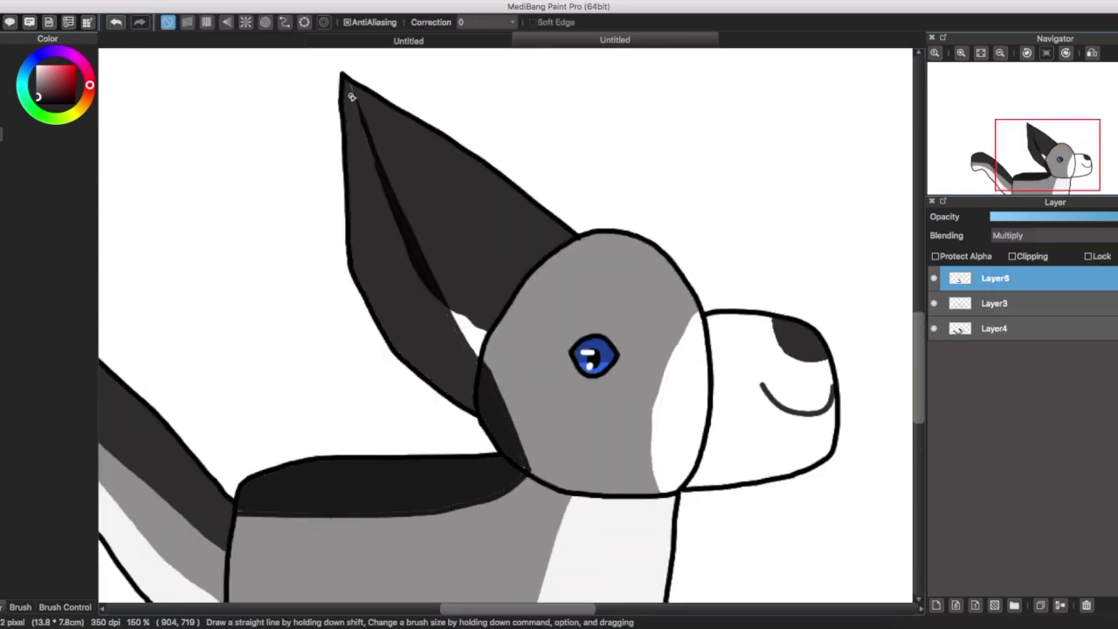
Sample the dark blue from the eye and refill the ear, head and back shadows with it on Layer5.
{"action": "scroll", "coordinate": [283, 429], "scroll_direction": "left", "scroll_amount": 3}
{"action": "scroll", "coordinate": [444, 529], "scroll_direction": "up", "scroll_amount": 3}
{"action": "scroll", "coordinate": [289, 428], "scroll_direction": "right", "scroll_amount": 2}
{"action": "scroll", "coordinate": [219, 390], "scroll_direction": "up", "scroll_amount": 3}
{"action": "key", "text": "g"}
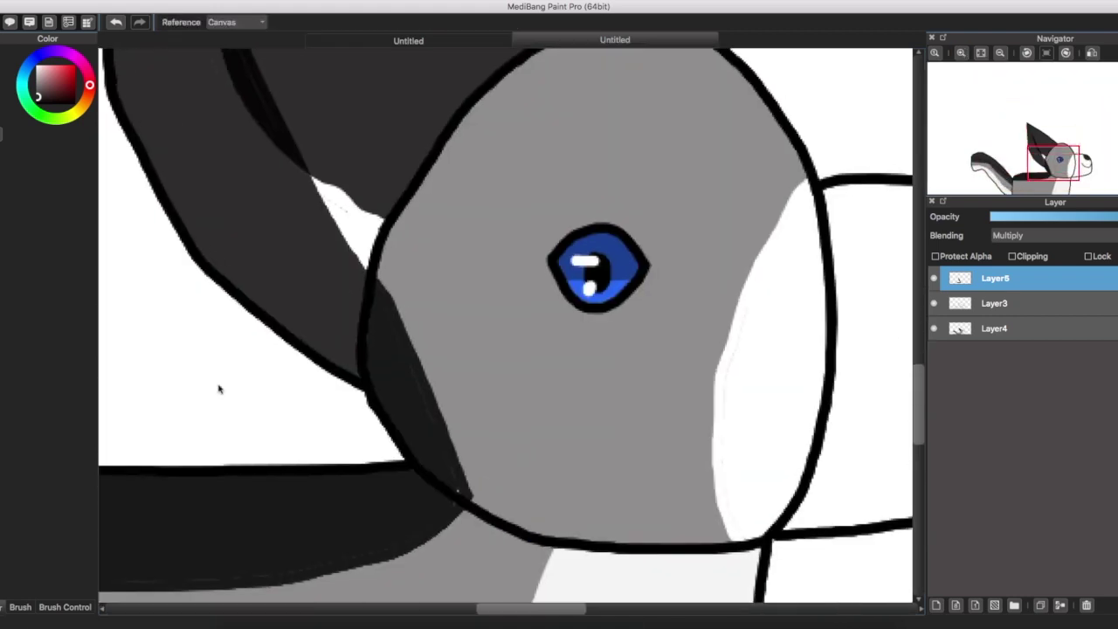
{"action": "left_click", "coordinate": [611, 280], "text": "alt"}
{"action": "left_click", "coordinate": [253, 175]}
{"action": "scroll", "coordinate": [315, 219], "scroll_direction": "up", "scroll_amount": 3}
{"action": "scroll", "coordinate": [314, 219], "scroll_direction": "down", "scroll_amount": 3}
{"action": "scroll", "coordinate": [471, 397], "scroll_direction": "left", "scroll_amount": 3}
{"action": "left_click", "coordinate": [567, 441]}
{"action": "left_click", "coordinate": [471, 398]}
Add a blue shadow along the tail's upper edge on Layer5 and recolour the ear, head and back shadows a brighter blue.
{"action": "scroll", "coordinate": [431, 312], "scroll_direction": "left", "scroll_amount": 3}
{"action": "scroll", "coordinate": [431, 312], "scroll_direction": "down", "scroll_amount": 5}
{"action": "scroll", "coordinate": [430, 312], "scroll_direction": "up", "scroll_amount": 3}
{"action": "scroll", "coordinate": [729, 162], "scroll_direction": "up", "scroll_amount": 3}
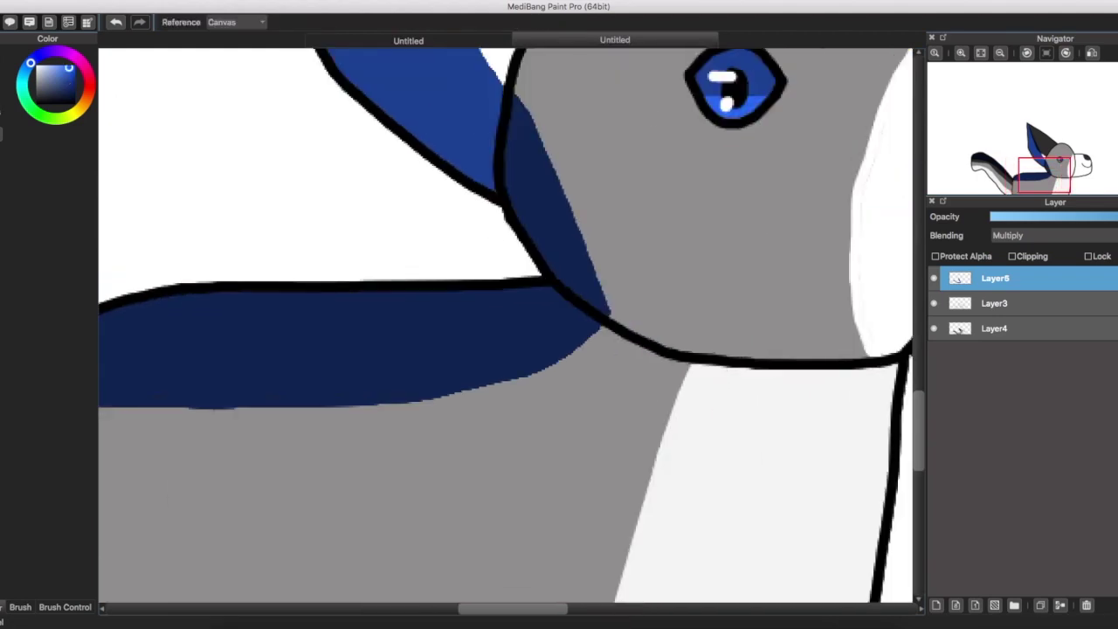
{"action": "scroll", "coordinate": [379, 257], "scroll_direction": "up", "scroll_amount": 5}
{"action": "scroll", "coordinate": [232, 157], "scroll_direction": "up", "scroll_amount": 2}
{"action": "key", "text": "b"}
{"action": "scroll", "coordinate": [402, 449], "scroll_direction": "down", "scroll_amount": 5}
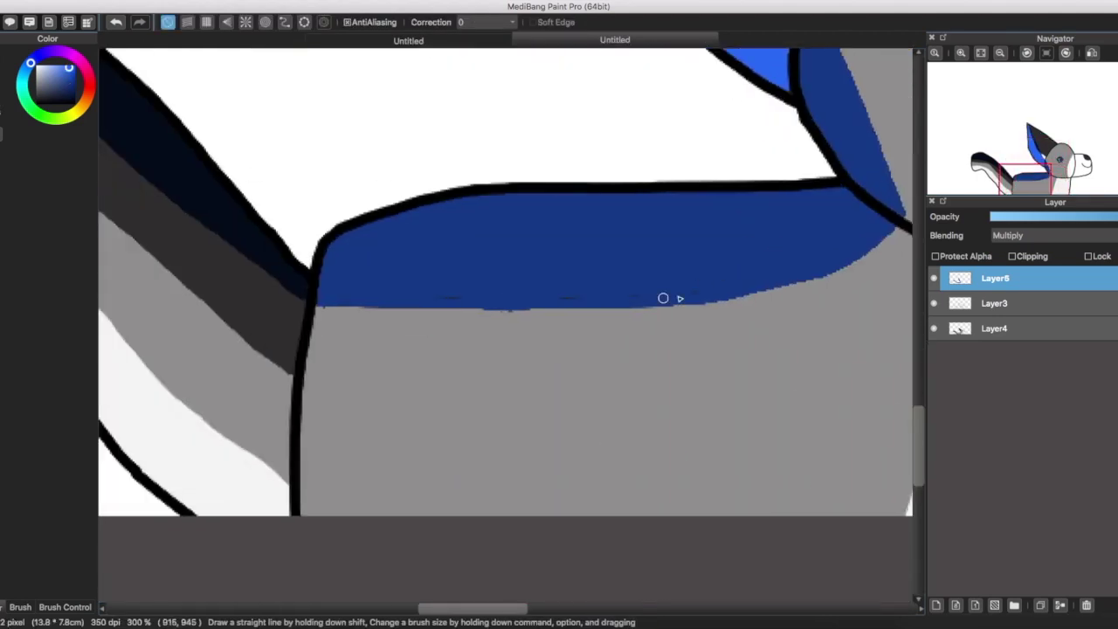
{"action": "scroll", "coordinate": [726, 277], "scroll_direction": "left", "scroll_amount": 5}
{"action": "key", "text": "g"}
{"action": "scroll", "coordinate": [410, 277], "scroll_direction": "right", "scroll_amount": 3}
Try a different blending mode and opacity for the blue shadow layer.
{"action": "left_click", "coordinate": [1052, 235]}
{"action": "left_click", "coordinate": [1031, 324]}
{"action": "left_click", "coordinate": [1001, 54]}
{"action": "left_click", "coordinate": [1001, 53]}
{"action": "left_click", "coordinate": [1052, 234]}
{"action": "left_click", "coordinate": [1037, 213]}
{"action": "left_click", "coordinate": [1026, 54]}
{"action": "scroll", "coordinate": [625, 356], "scroll_direction": "down", "scroll_amount": 3}
{"action": "scroll", "coordinate": [625, 356], "scroll_direction": "up", "scroll_amount": 5}
Place a new Layer6 beneath Layer4, fill the background with bright blue, and undo the dark blue circle drawn on it.
{"action": "left_click", "coordinate": [122, 19]}
{"action": "left_click", "coordinate": [116, 22]}
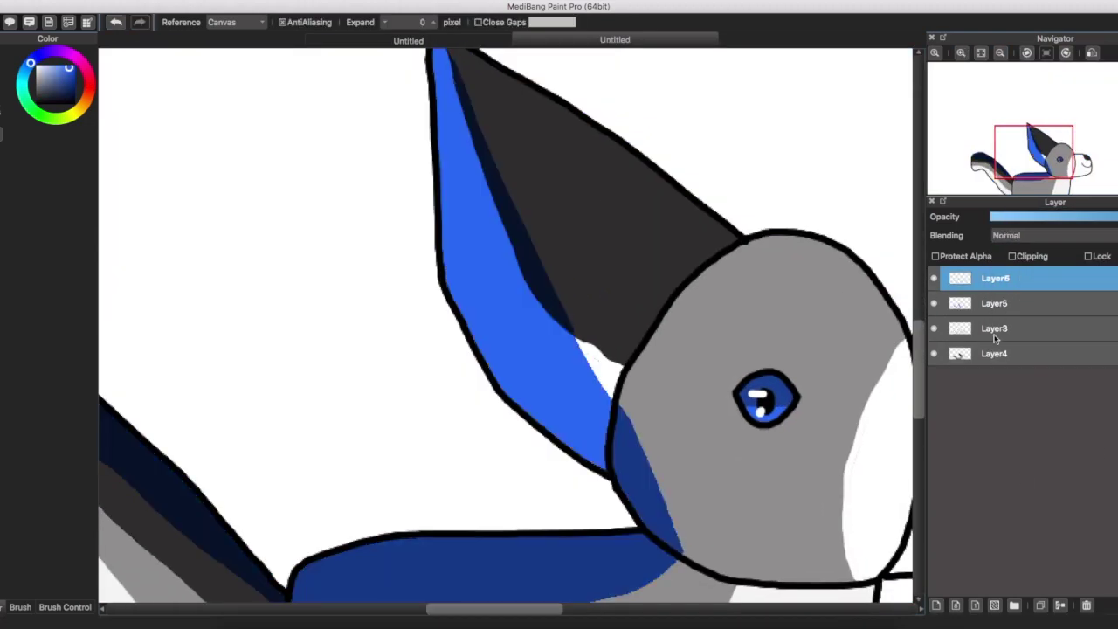
{"action": "left_click", "coordinate": [116, 22]}
{"action": "key", "text": "b"}
{"action": "left_click_drag", "start_coordinate": [200, 282], "coordinate": [242, 320]}
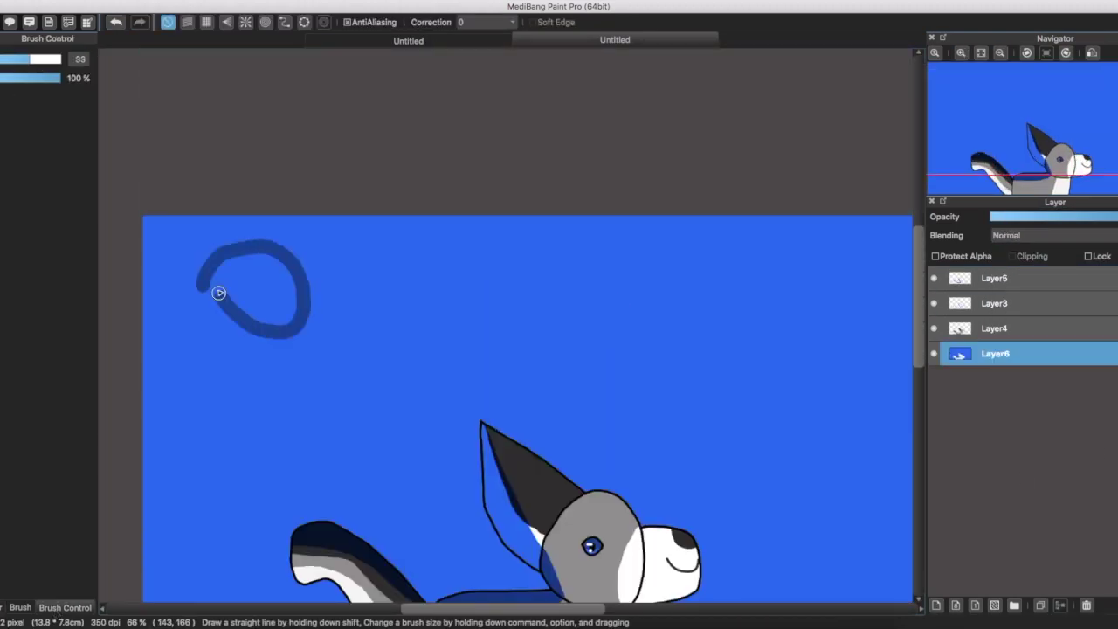
{"action": "key", "text": "super+z"}
Outline and fill a dark blue corner wedge and a wide diagonal ray behind the tail on Layer6 with a size 33 brush.
{"action": "left_click_drag", "start_coordinate": [337, 213], "coordinate": [142, 400]}
{"action": "key", "text": "g"}
{"action": "left_click", "coordinate": [157, 232]}
{"action": "key", "text": "b"}
{"action": "left_click_drag", "start_coordinate": [481, 110], "coordinate": [218, 550]}
{"action": "left_click_drag", "start_coordinate": [594, 109], "coordinate": [349, 550]}
{"action": "key", "text": "g"}
{"action": "left_click", "coordinate": [437, 219]}
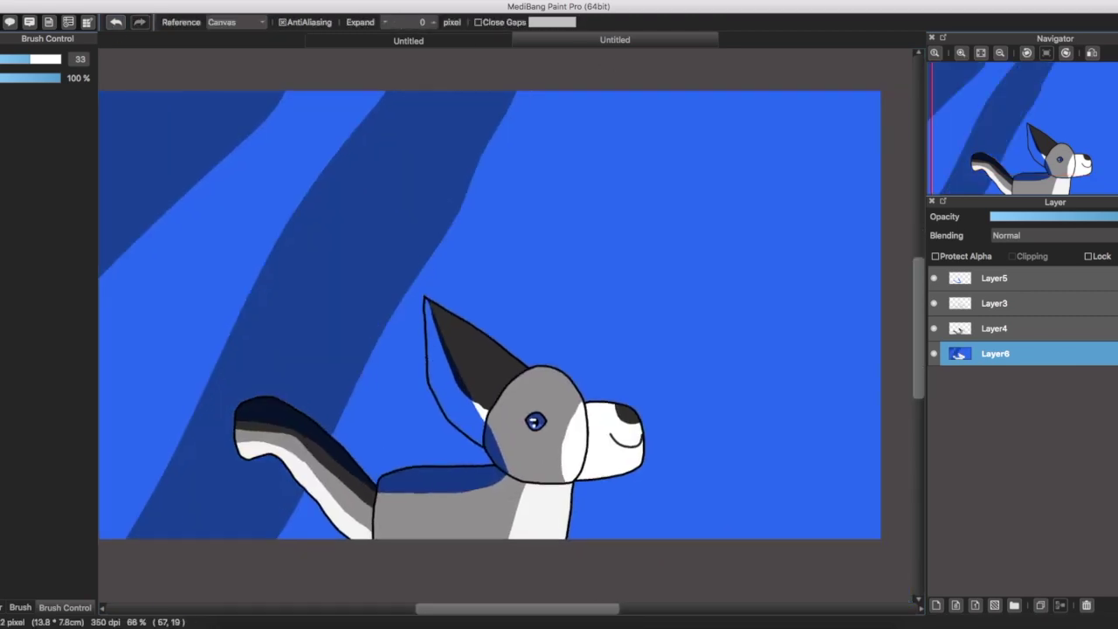
Outline and fill two more dark blue diagonal rays on Layer6, one behind the wolf's head and one beyond the muzzle.
{"action": "key", "text": "b"}
{"action": "left_click_drag", "start_coordinate": [725, 93], "coordinate": [620, 537]}
{"action": "key", "text": "g"}
{"action": "left_click", "coordinate": [663, 219]}
{"action": "key", "text": "b"}
{"action": "left_click_drag", "start_coordinate": [878, 149], "coordinate": [743, 537]}
{"action": "key", "text": "g"}
{"action": "left_click", "coordinate": [841, 349]}
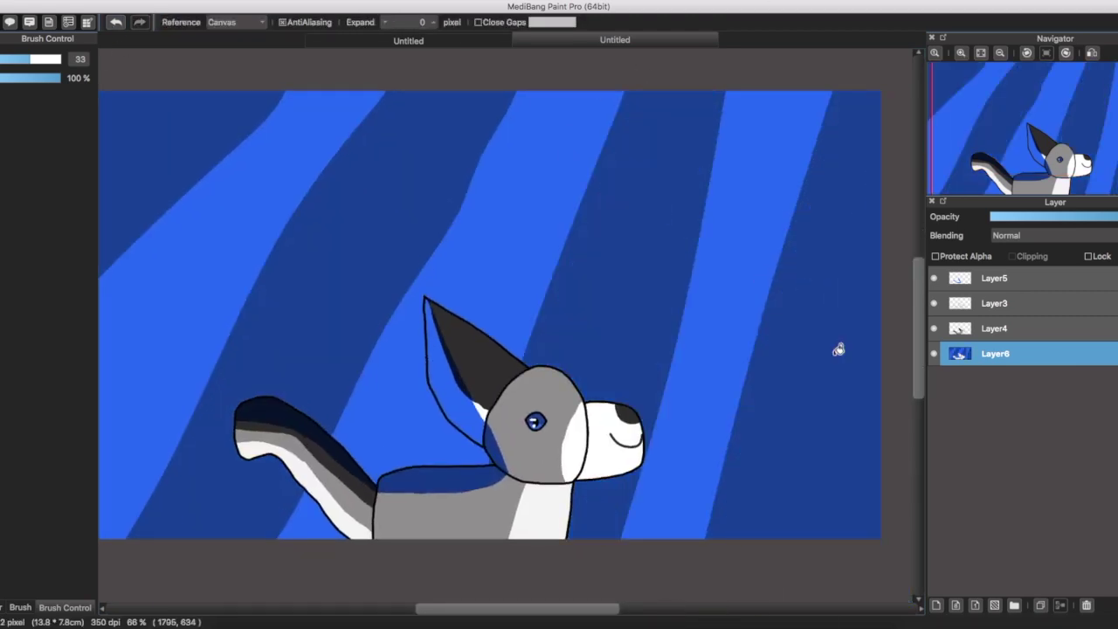
Paint round bright blue dots on the dark blue corner wedge of the background on Layer6.
{"action": "scroll", "coordinate": [841, 349], "scroll_direction": "left", "scroll_amount": 2}
{"action": "key", "text": "b"}
{"action": "left_click_drag", "start_coordinate": [238, 138], "coordinate": [211, 137]}
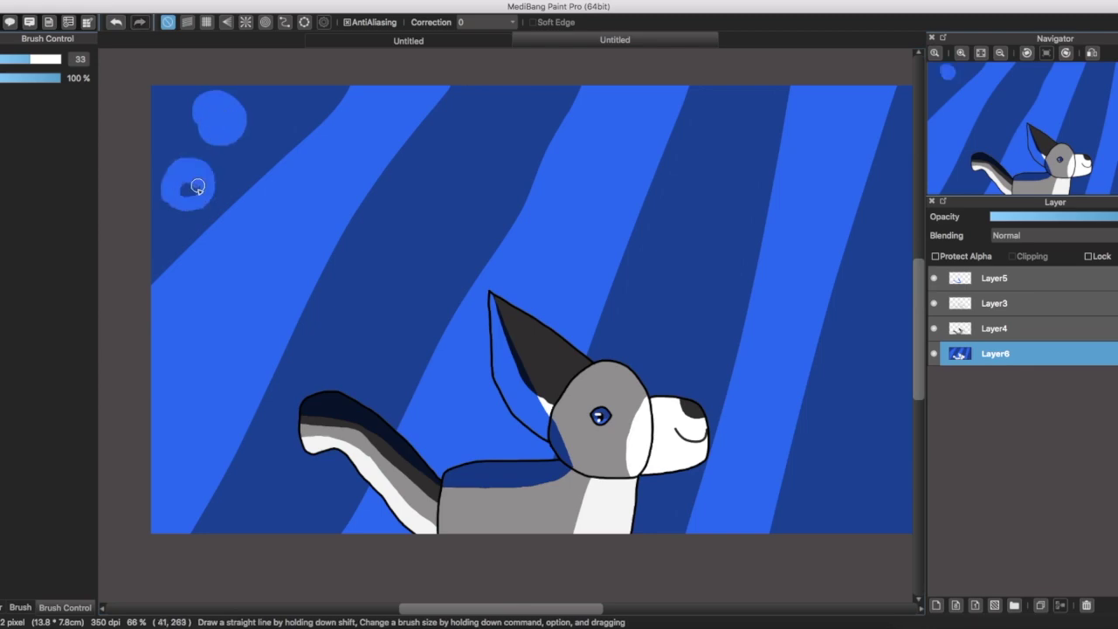